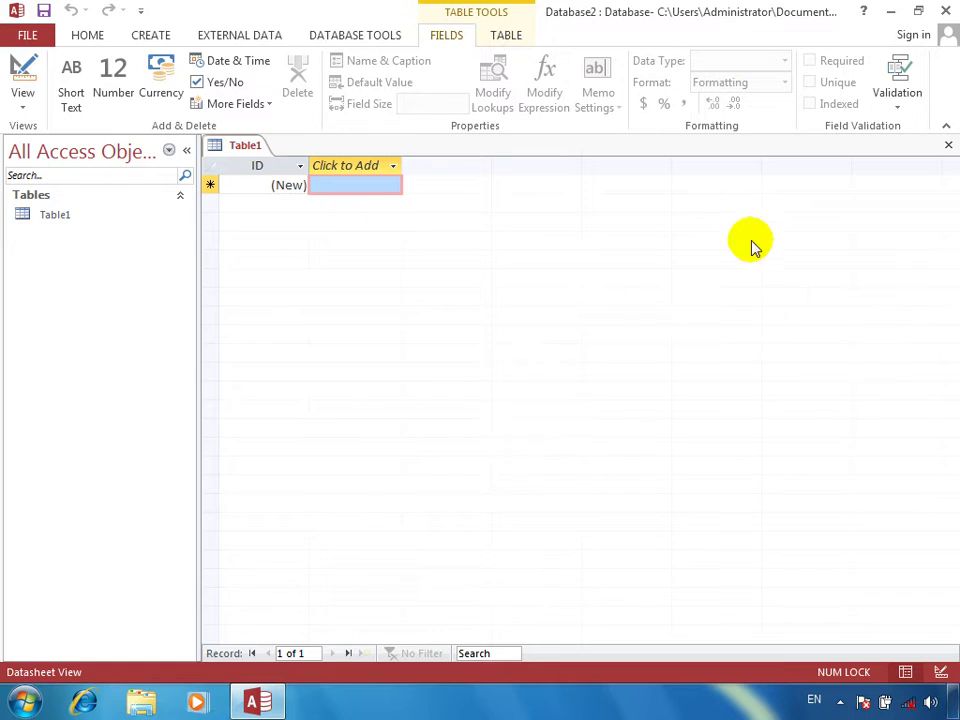
Close the empty default table and create a new table in Design view
click(948, 145)
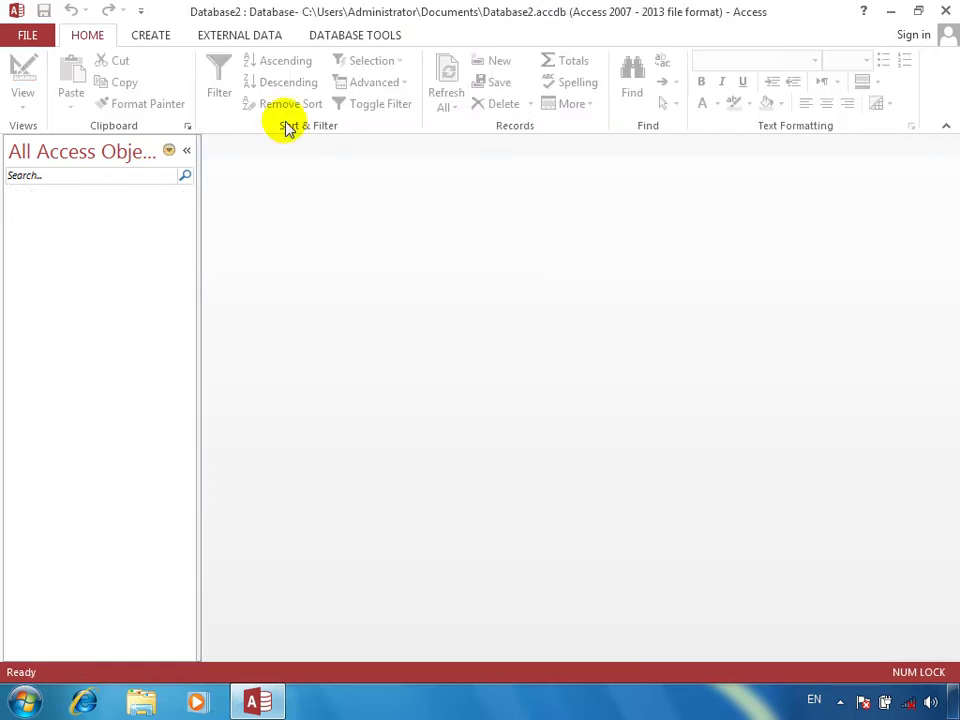
click(165, 34)
click(135, 68)
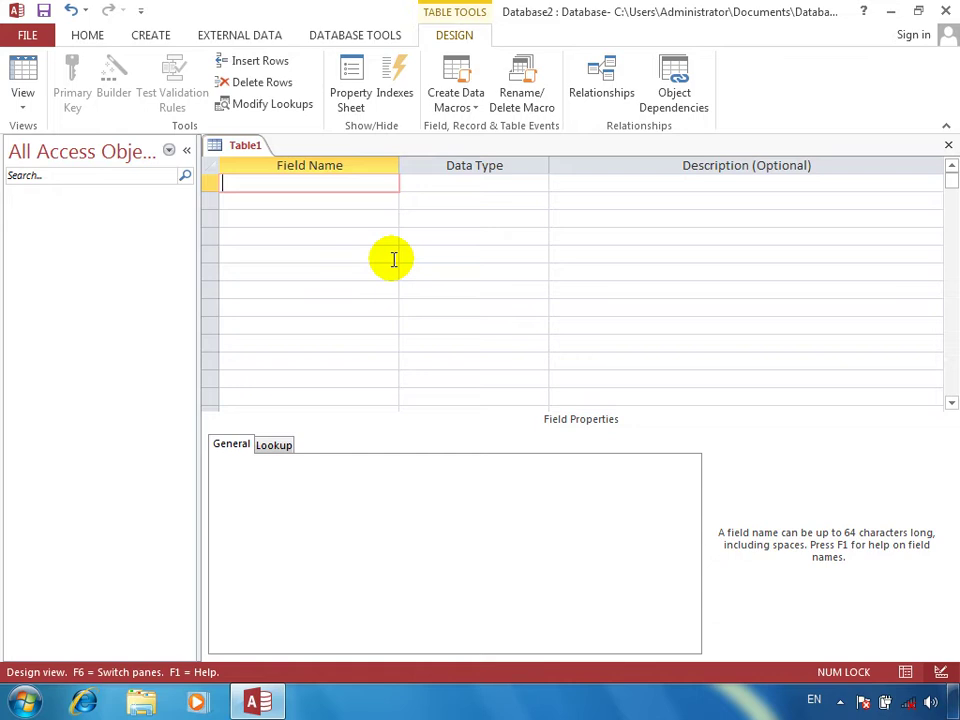
Add a field named NO with the AutoNumber data type as the table's first field
key(Caps_Lock)
text(R0)
text(NOO)
key(BackSpace)
key(Tab)
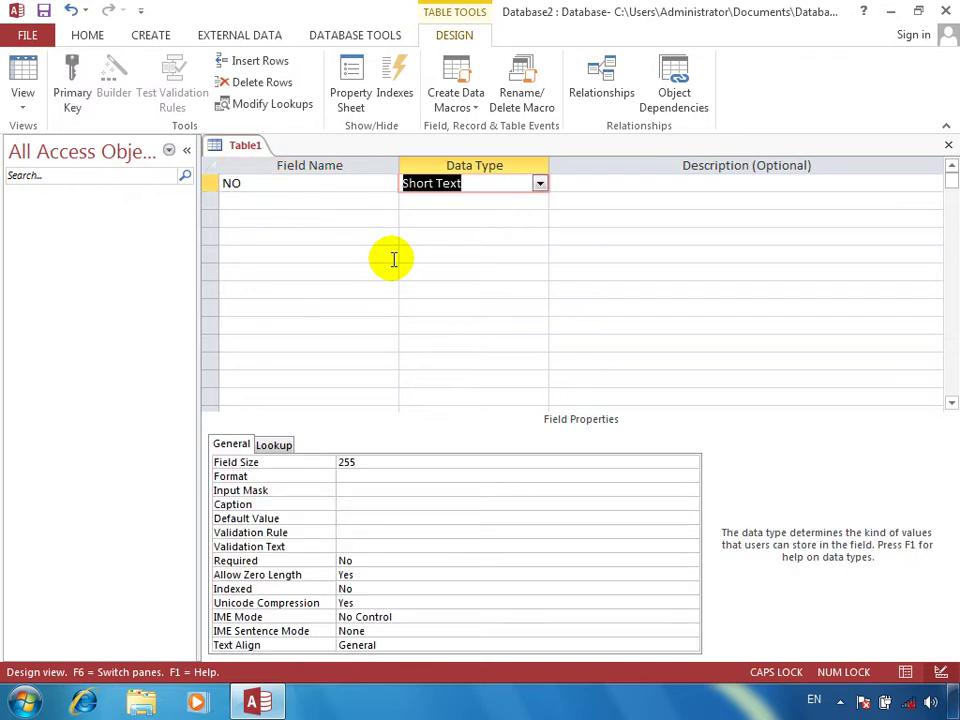
text(A)
key(Tab)
key(Tab)
Add the fields SNAME and F/NAME, both with the Short Text data type
text(SNAME)
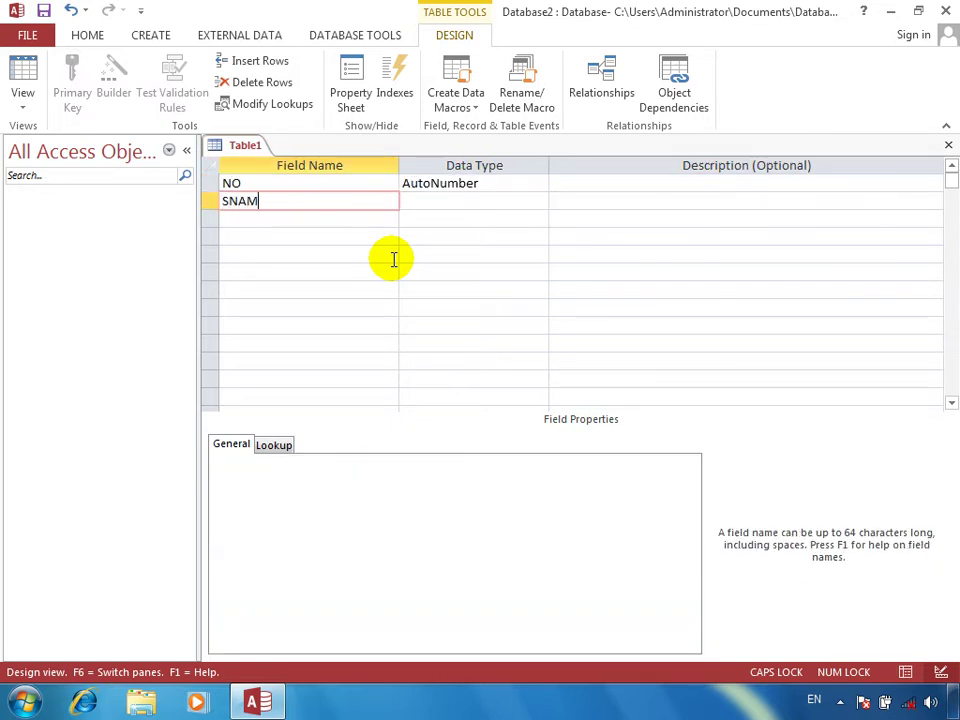
key(Tab)
key(Tab)
key(Tab)
text(F/NAME)
key(Tab)
key(Tab)
key(Tab)
Add a field named PASHTO with the Number data type below F/NAME
text(PASHOT)
key(BackSpace)
key(BackSpace)
text(TO)
key(Tab)
key(BackSpace)
text(N)
key(Tab)
key(Tab)
Add the fields DARI and ENG, both with the Number data type
text(DARY)
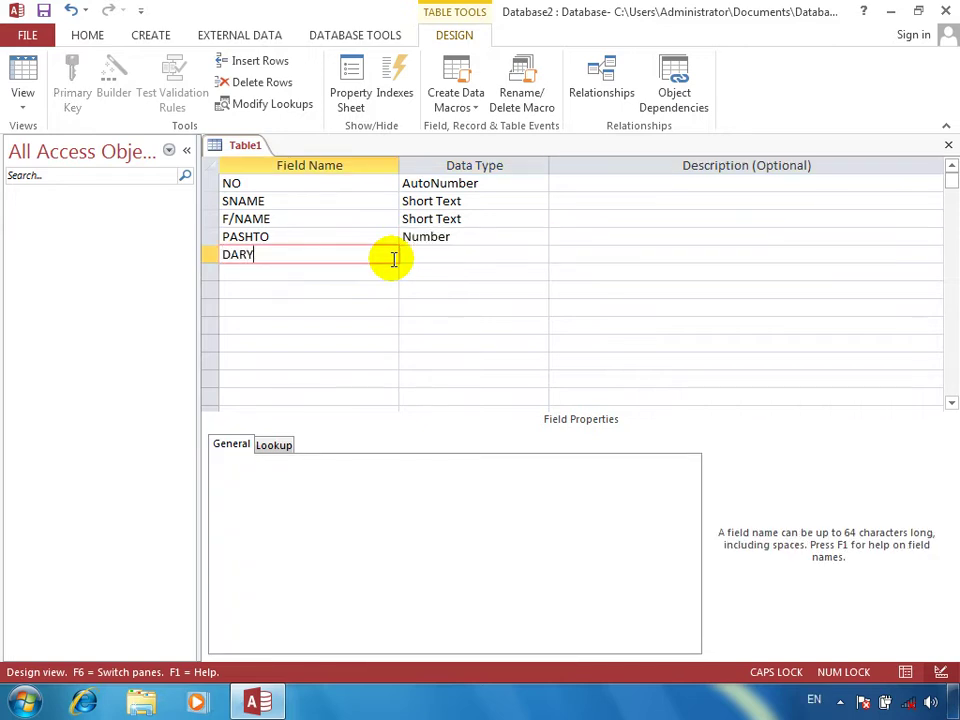
text(I)
key(Tab)
text(N)
key(Tab)
key(Tab)
text(ENG)
key(Tab)
text(N)
key(Tab)
key(Tab)
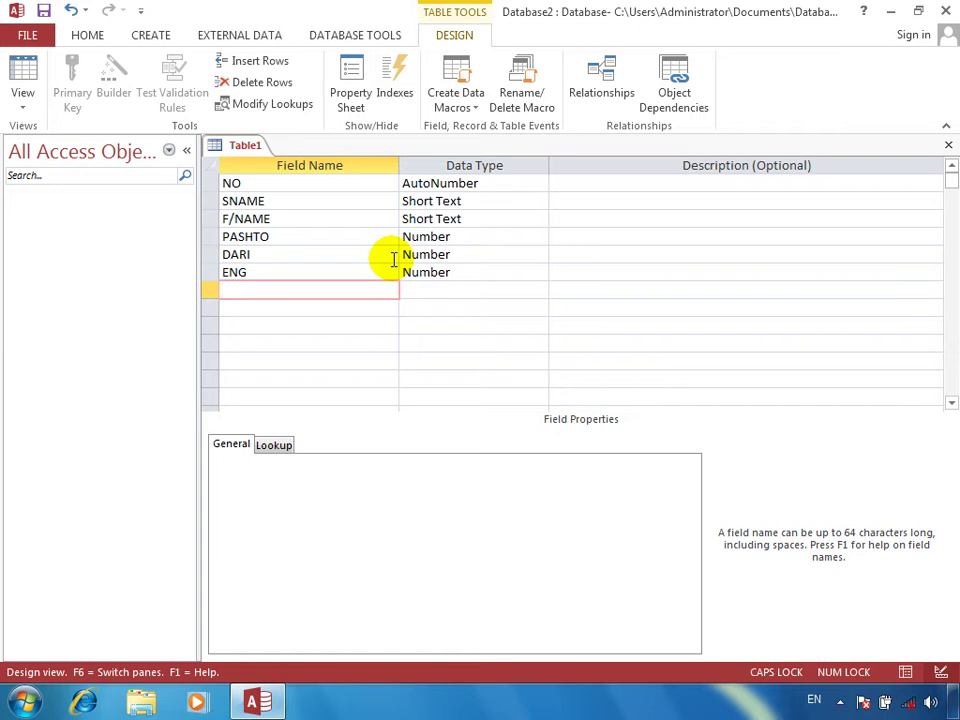
Add the fields MATH and TOTAL, both with the Number data type
text(MAT)
key(Tab)
text(N)
key(Tab)
key(Tab)
text(TOTAL)
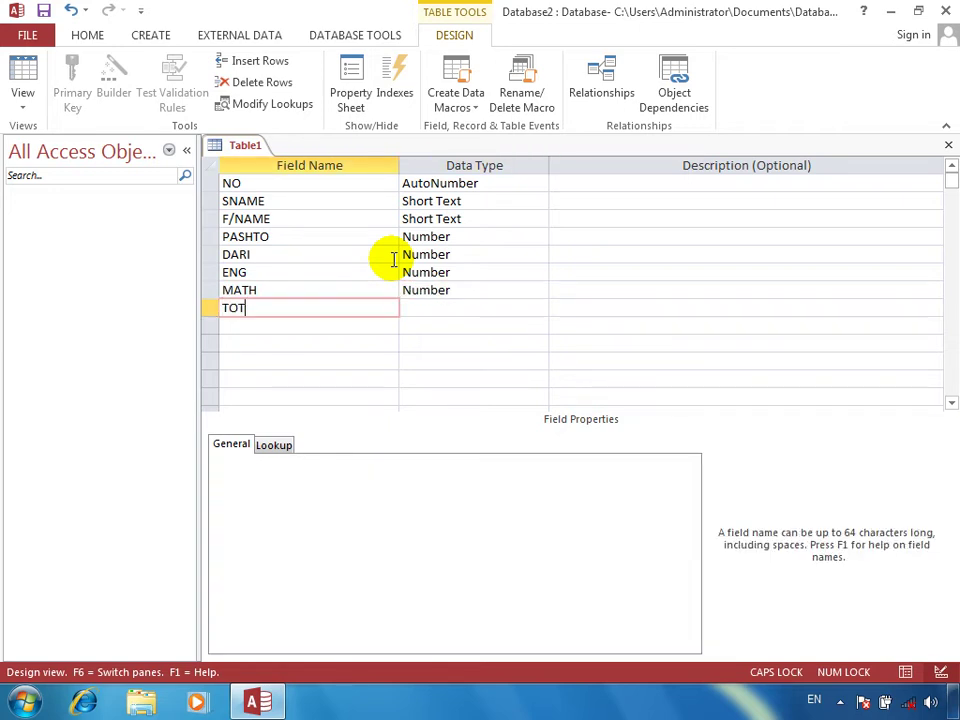
key(Tab)
text(N)
key(Tab)
key(Tab)
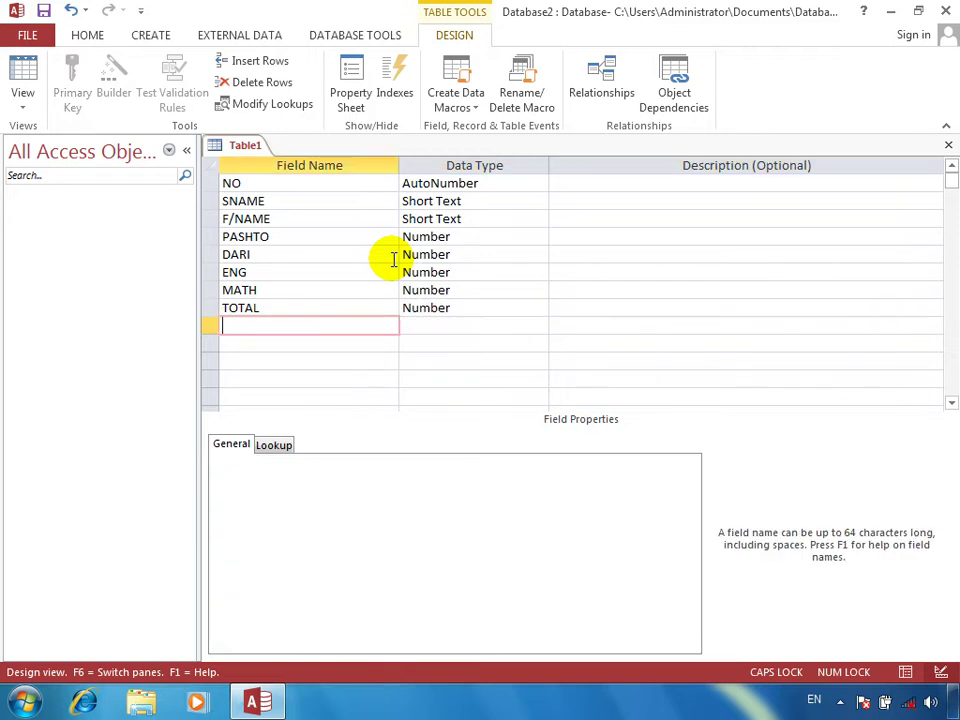
Add the fields OMARKS and PER, both with the Number data type
text(OMARKS)
key(Tab)
text(N)
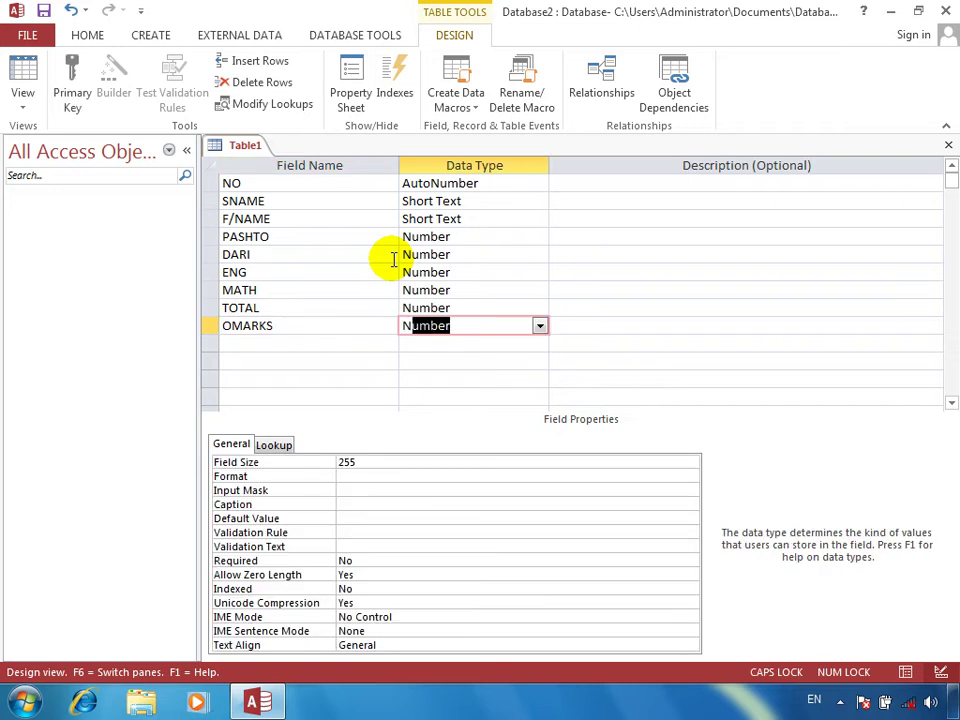
key(Tab)
key(Tab)
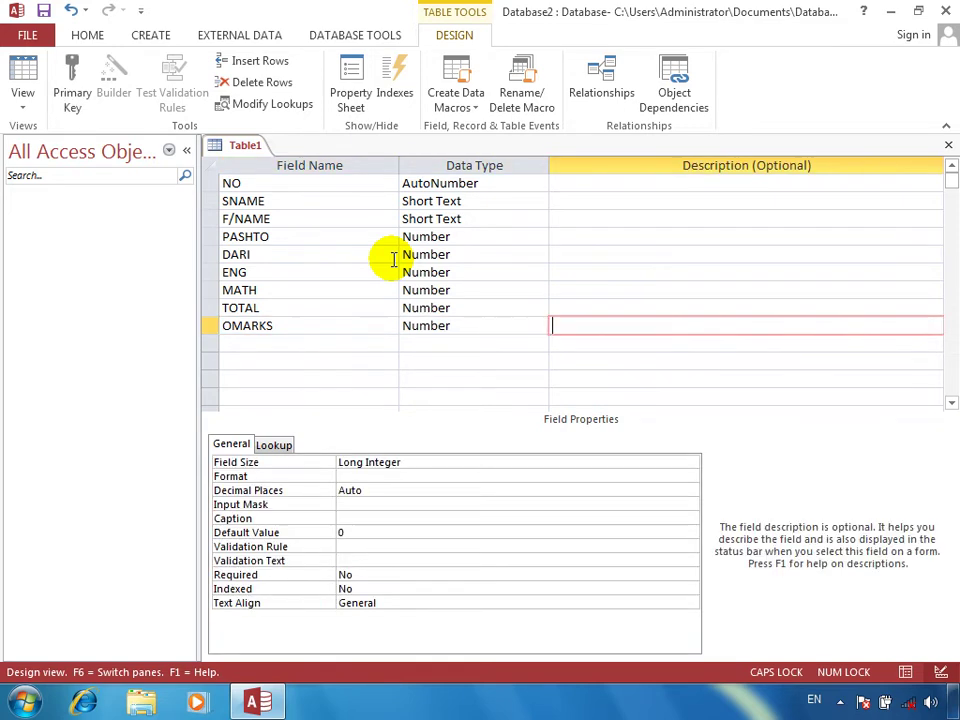
text(PER)
key(Tab)
text(N)
key(Tab)
key(Tab)
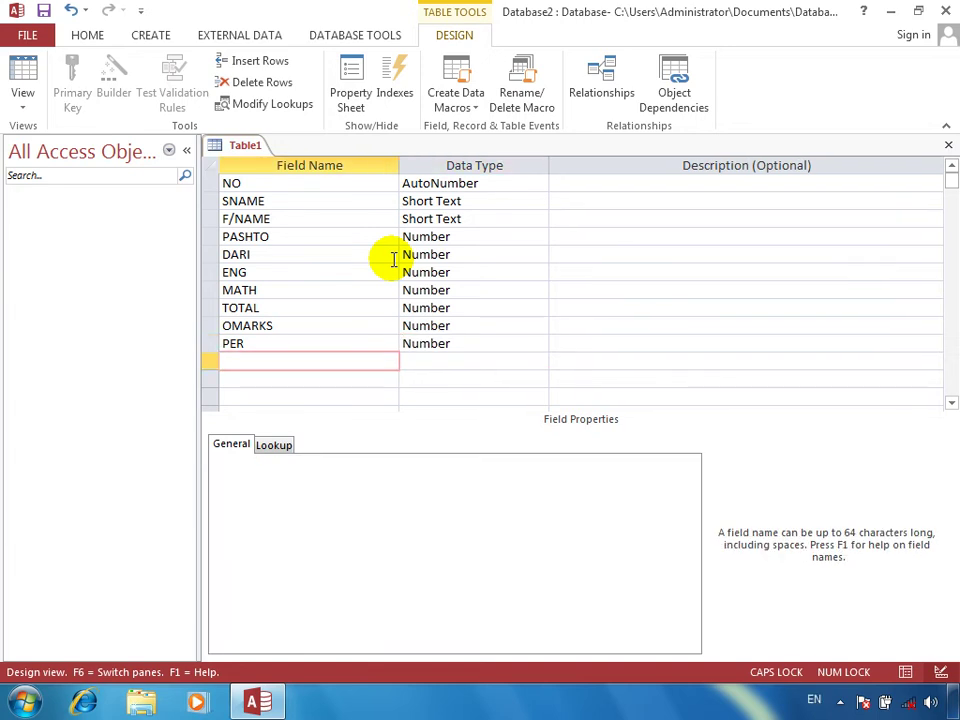
click(300, 309)
click(274, 289)
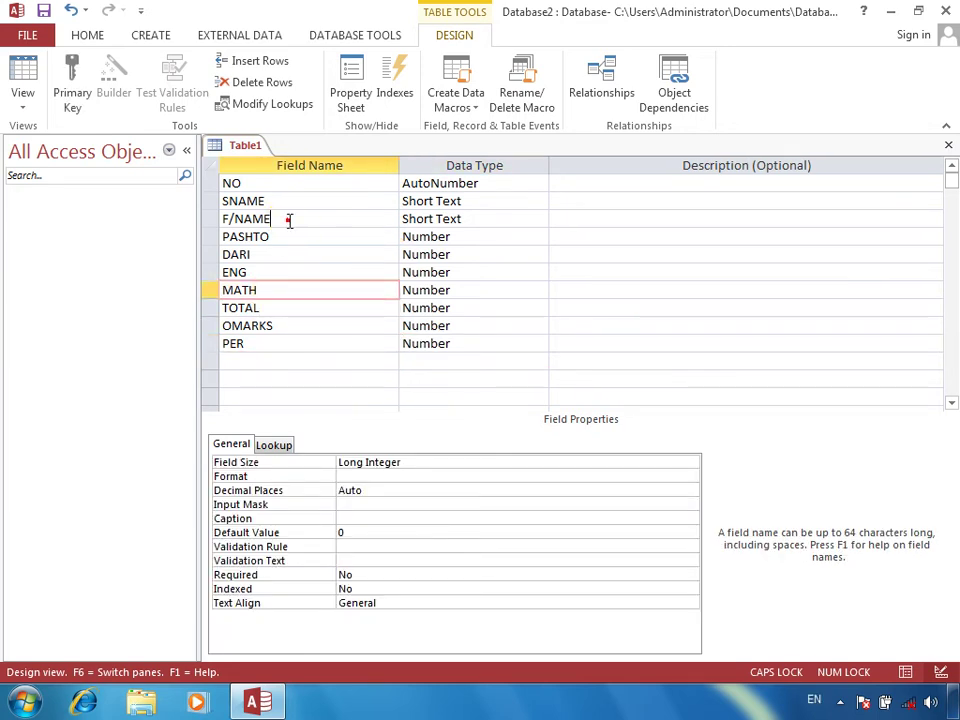
click(287, 219)
click(274, 236)
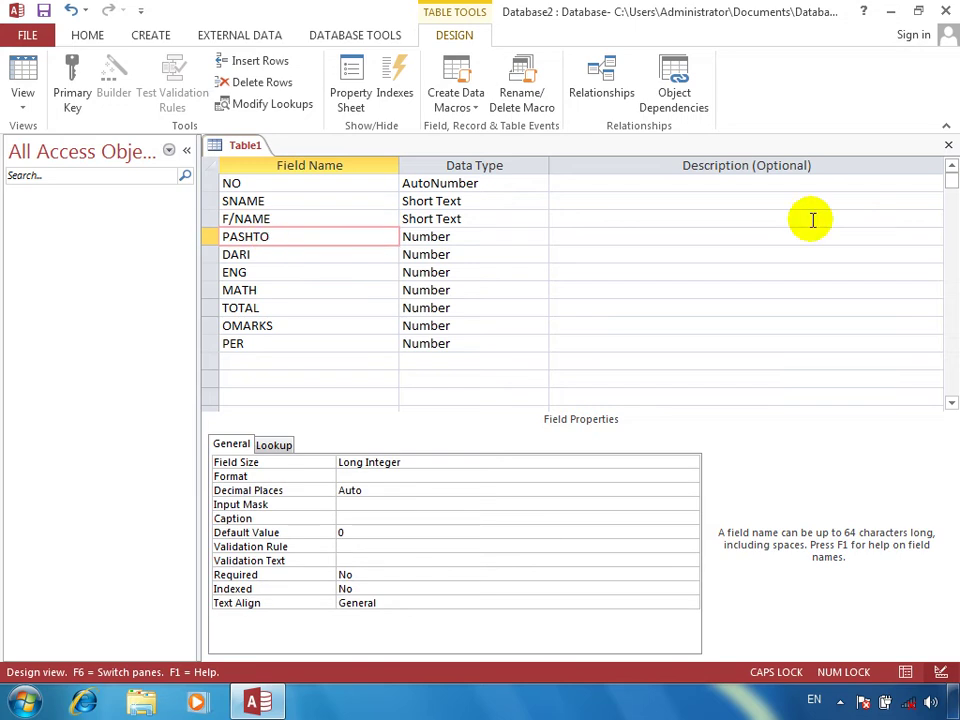
Close the new table, saving it under the name STUDENTSTEST and letting a primary key be created
click(946, 143)
key(Return)
text(EMP)
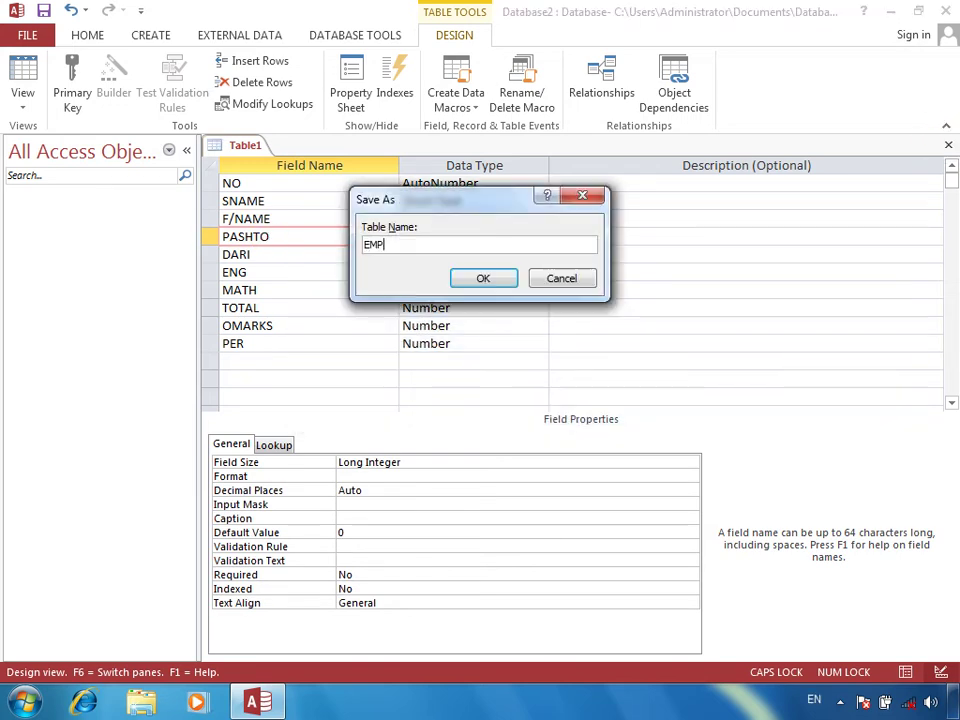
key(BackSpace)
key(BackSpace)
key(BackSpace)
text(STUEN)
key(BackSpace)
key(BackSpace)
text(UDE)
key(BackSpace)
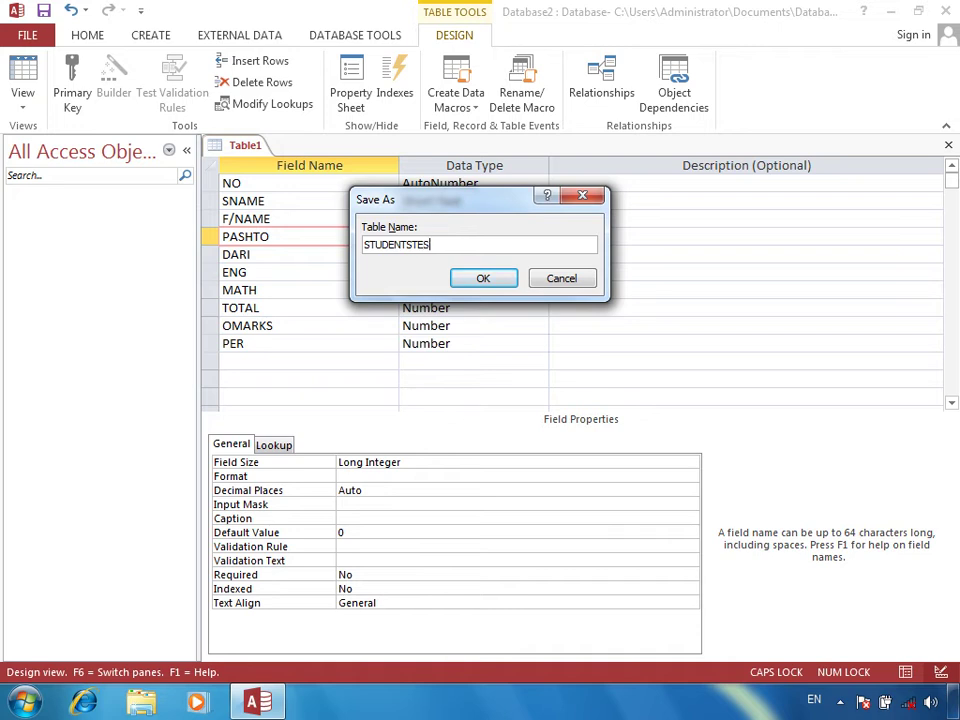
text(T)
key(Return)
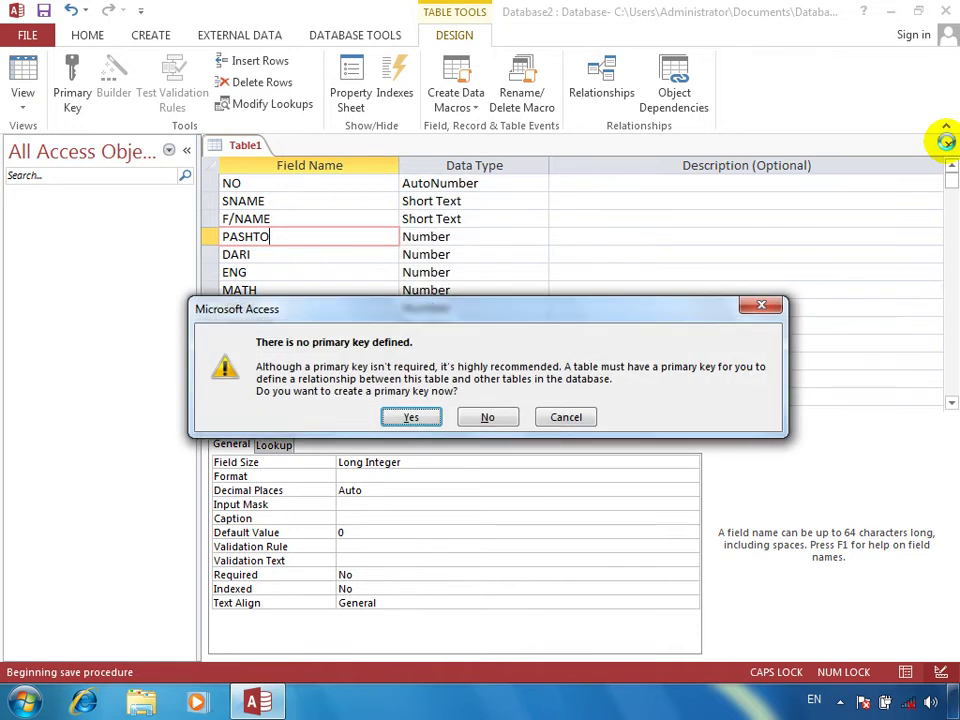
key(Return)
Open the STUDENTSTEST table and switch it to Design view
click(98, 212)
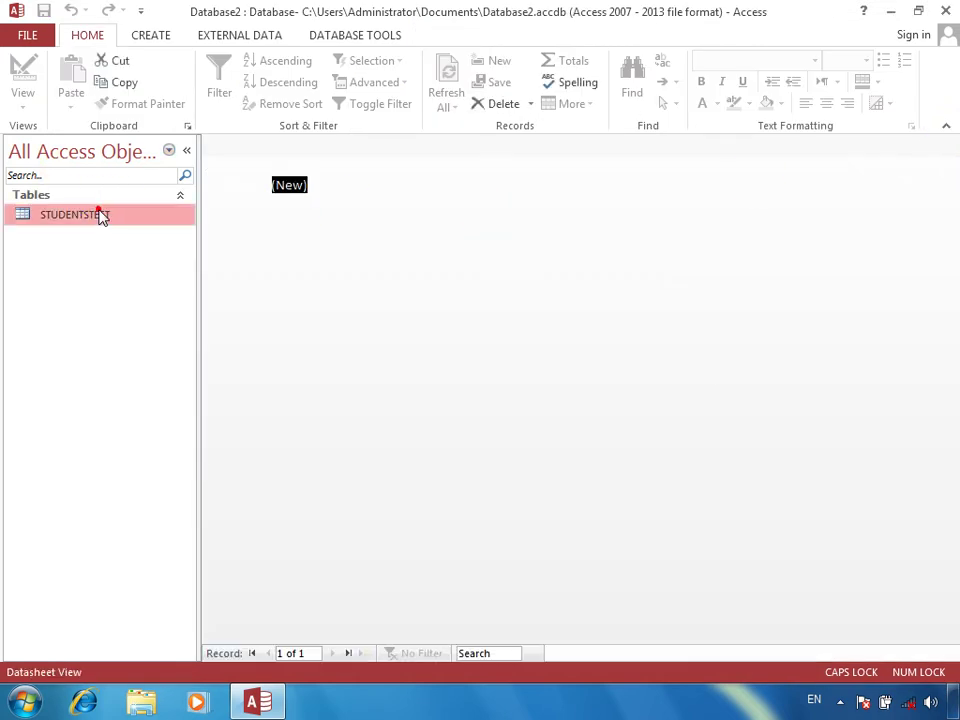
double_click(98, 212)
click(24, 75)
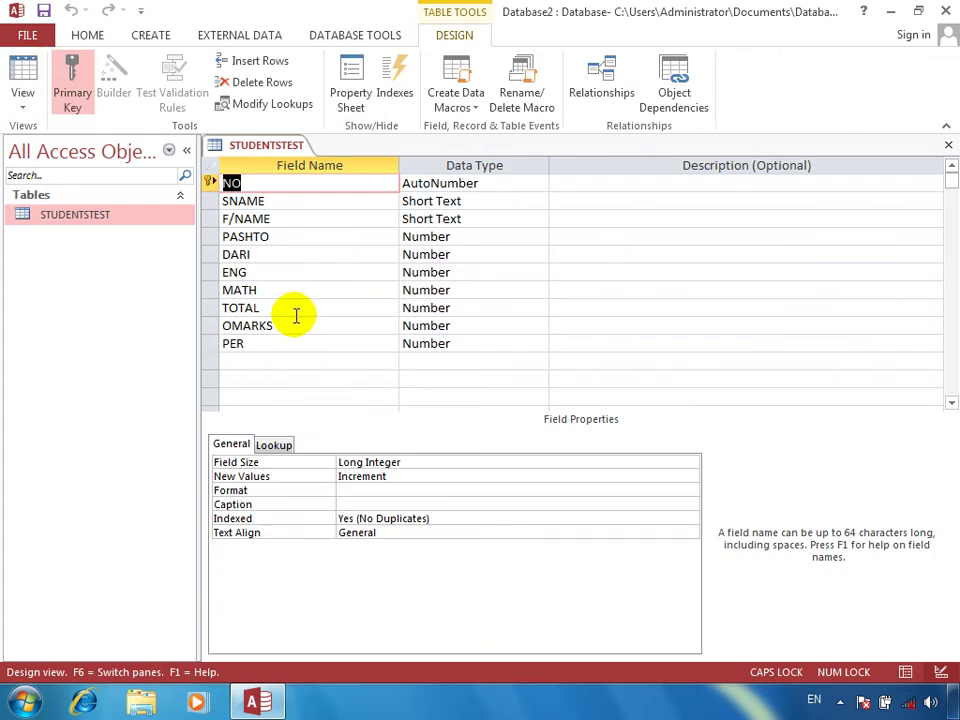
Set the default value of the TOTAL field to 400
click(296, 307)
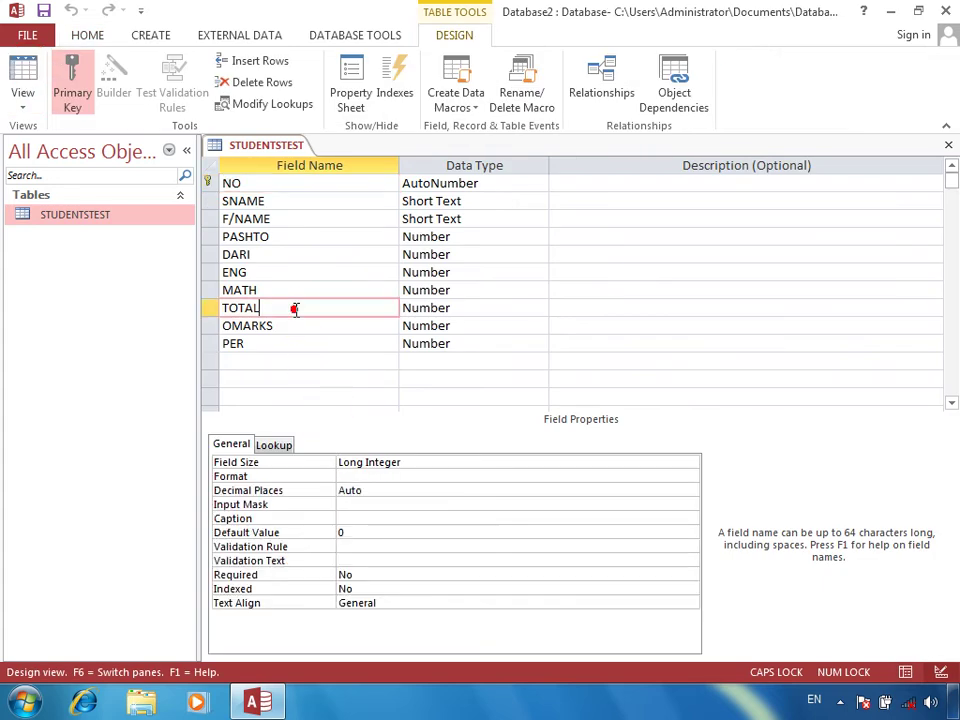
click(388, 532)
double_click(386, 532)
text(400)
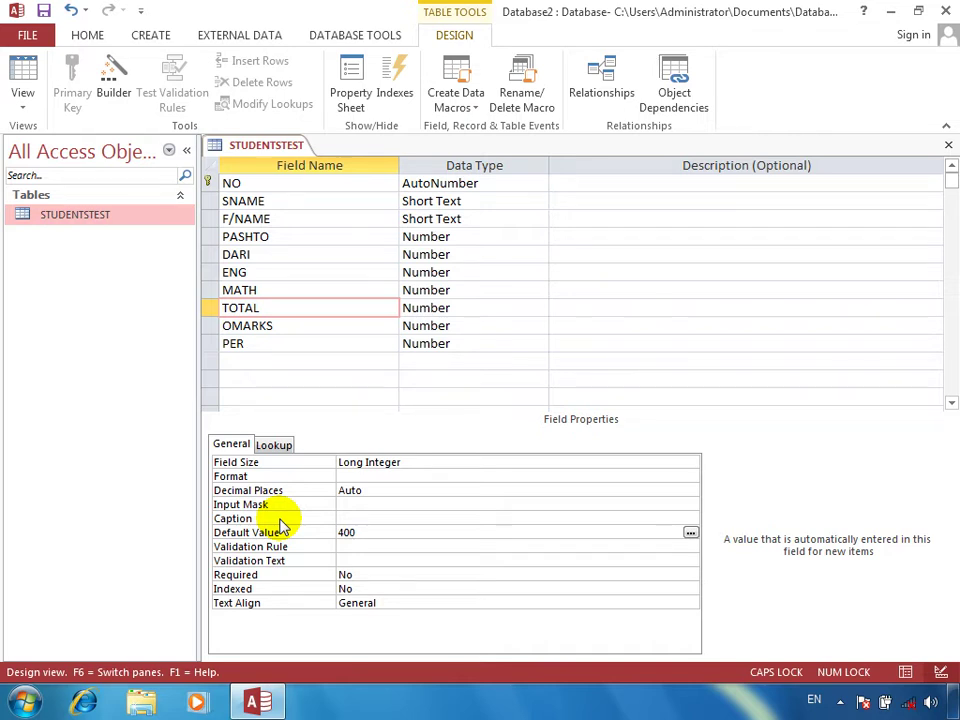
key(Return)
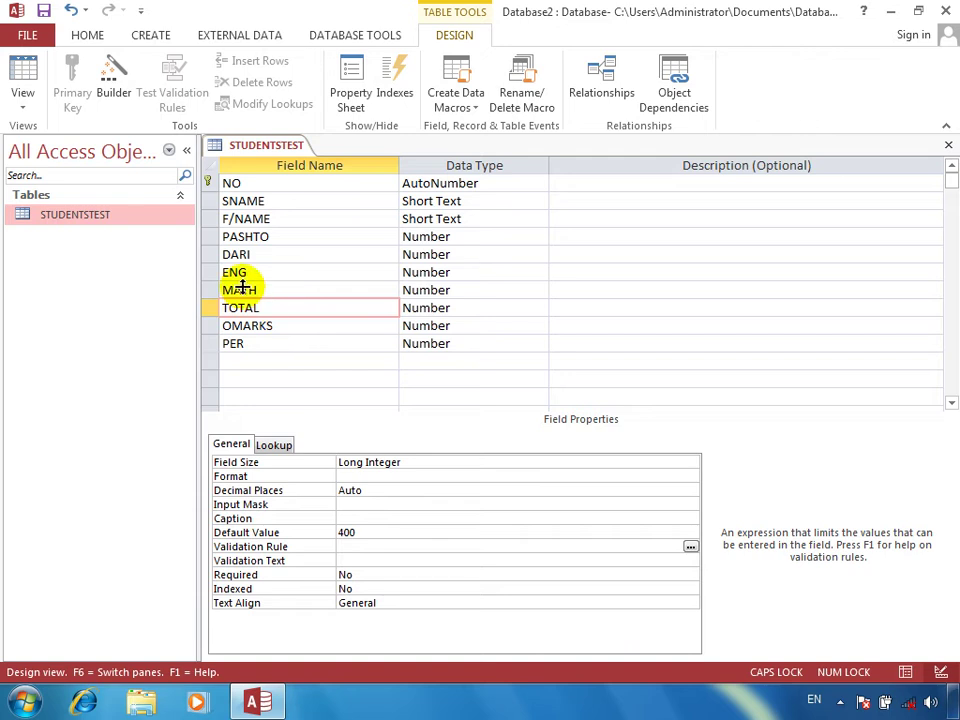
Save the table and switch to Datasheet view, ready at the SNAME cell of the new record
click(19, 76)
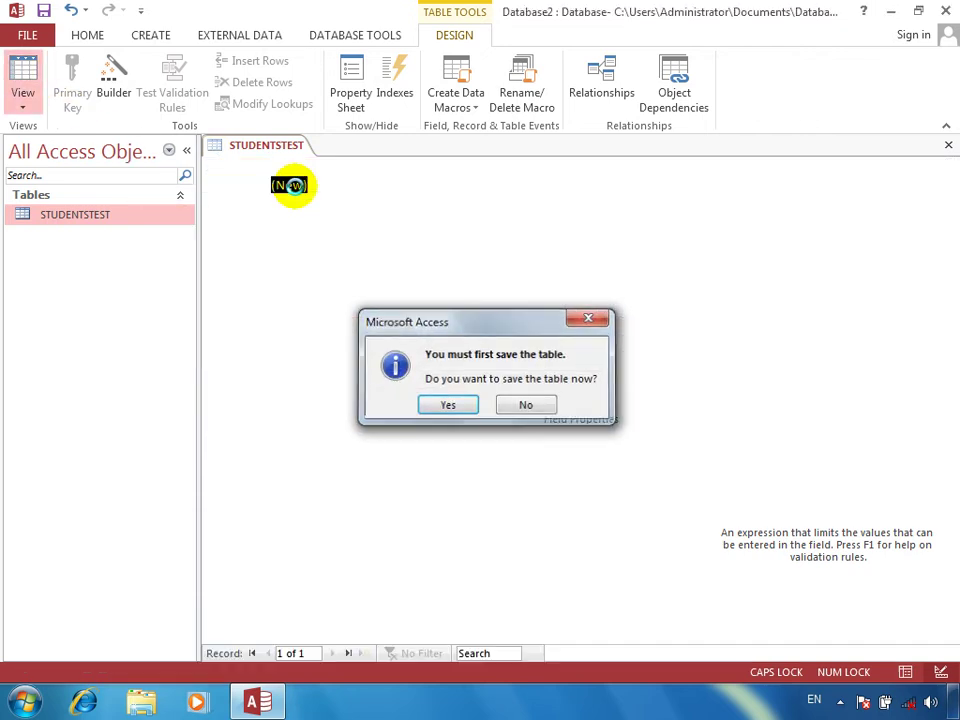
key(Tab)
key(Tab)
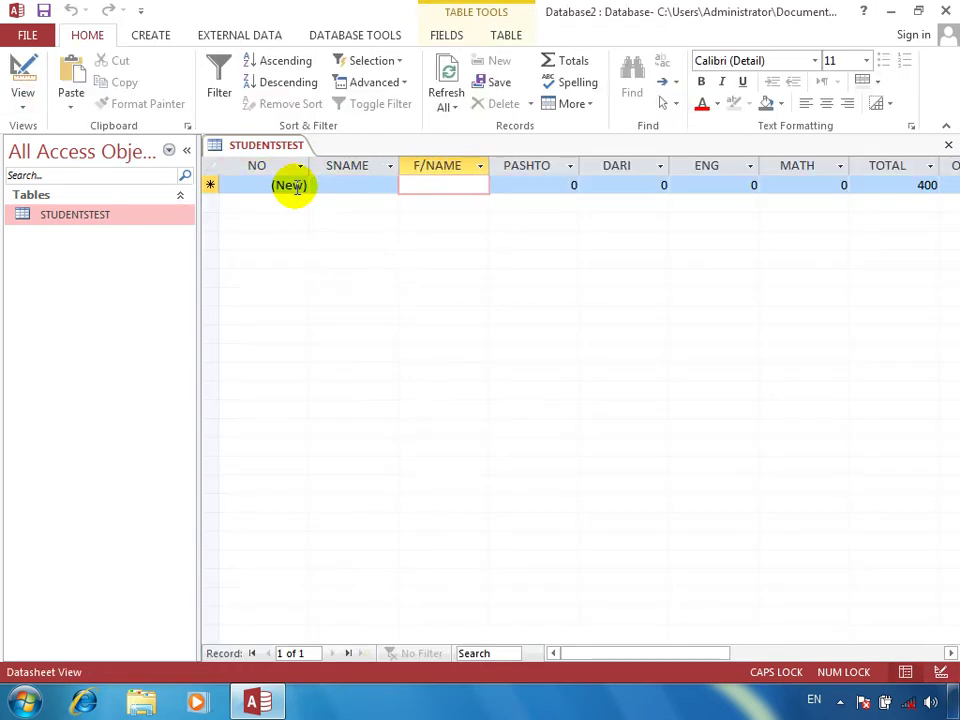
key(shift+Tab)
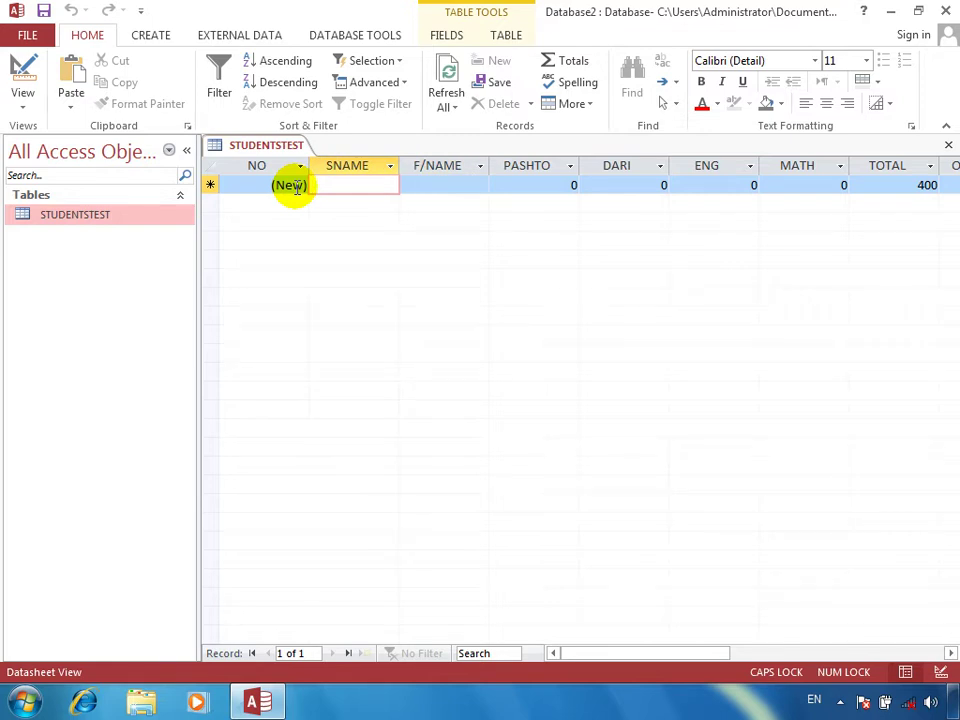
Enter the first student's name in SNAME and the father's name in F/NAME
text(NOOR)
key(Tab)
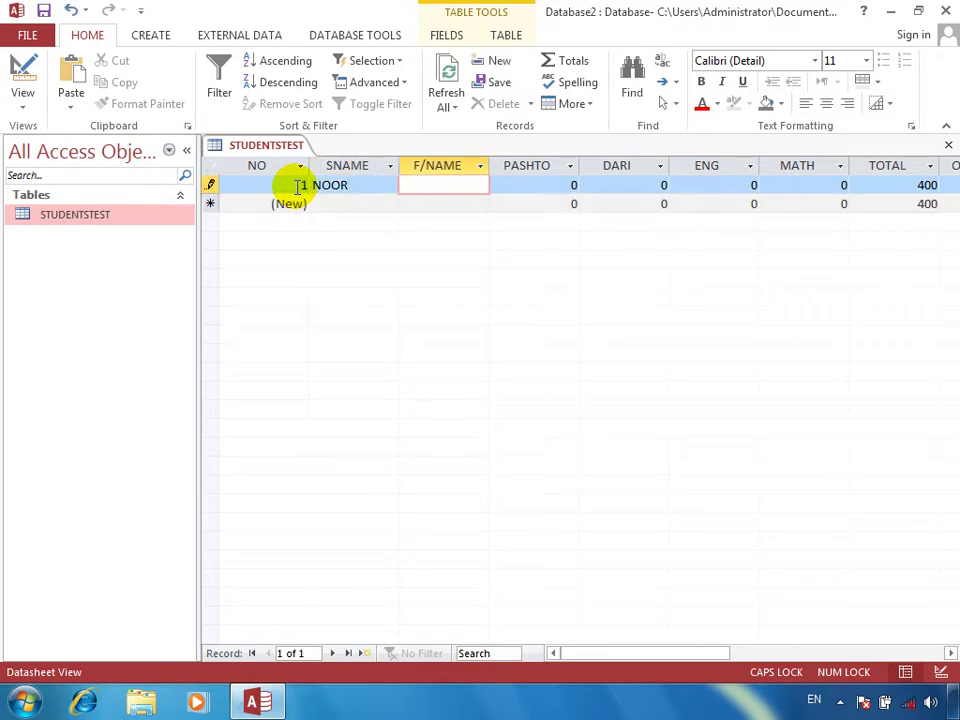
text(JAN)
key(Tab)
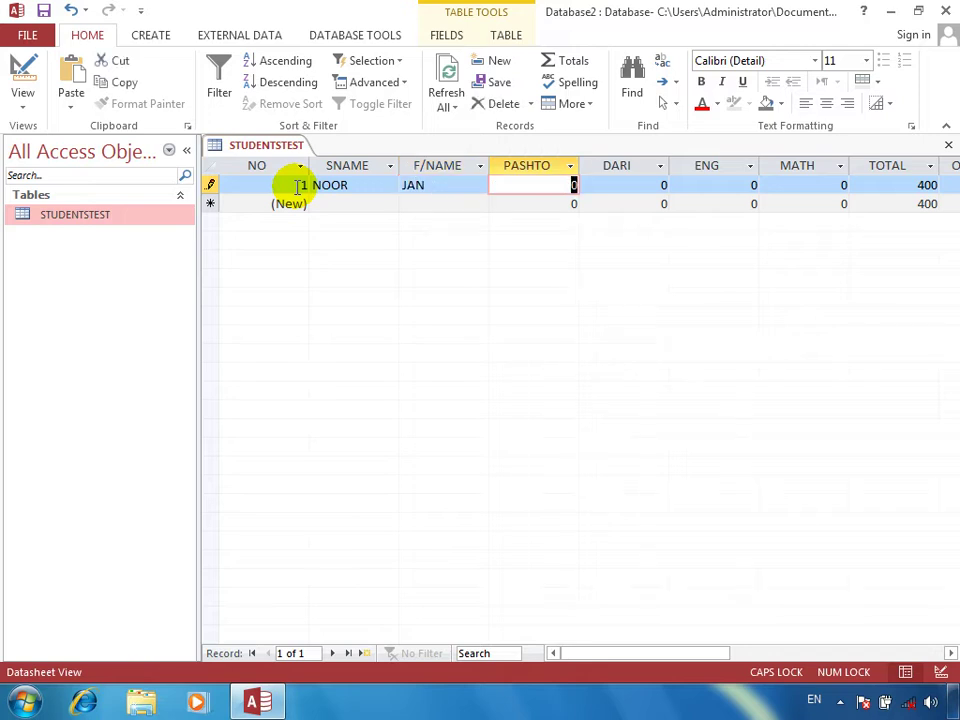
Enter the first student's marks as PASHTO 90, DARI 34, ENG 40 and MATH 100, and finish the record
text(90)
key(Tab)
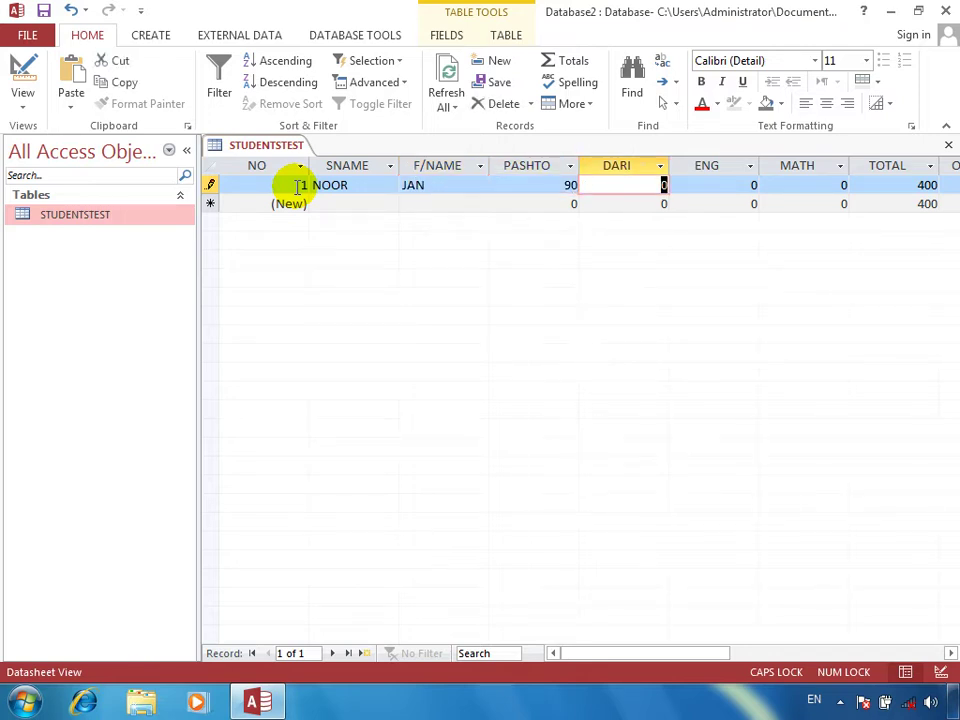
text(34)
key(Tab)
text(4)
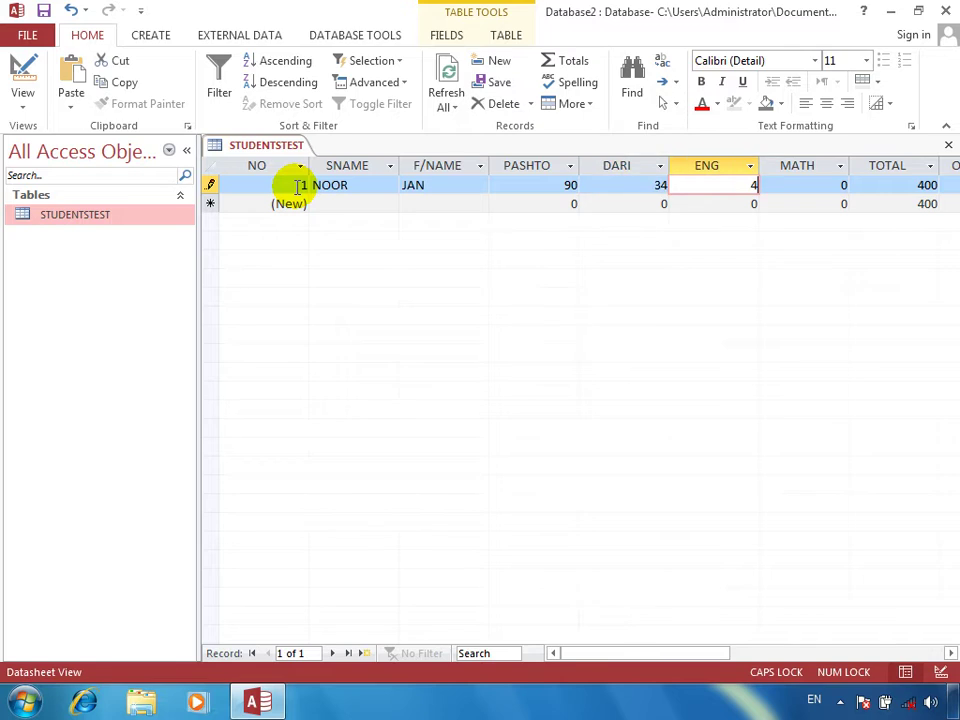
text(0)
key(Tab)
text(100)
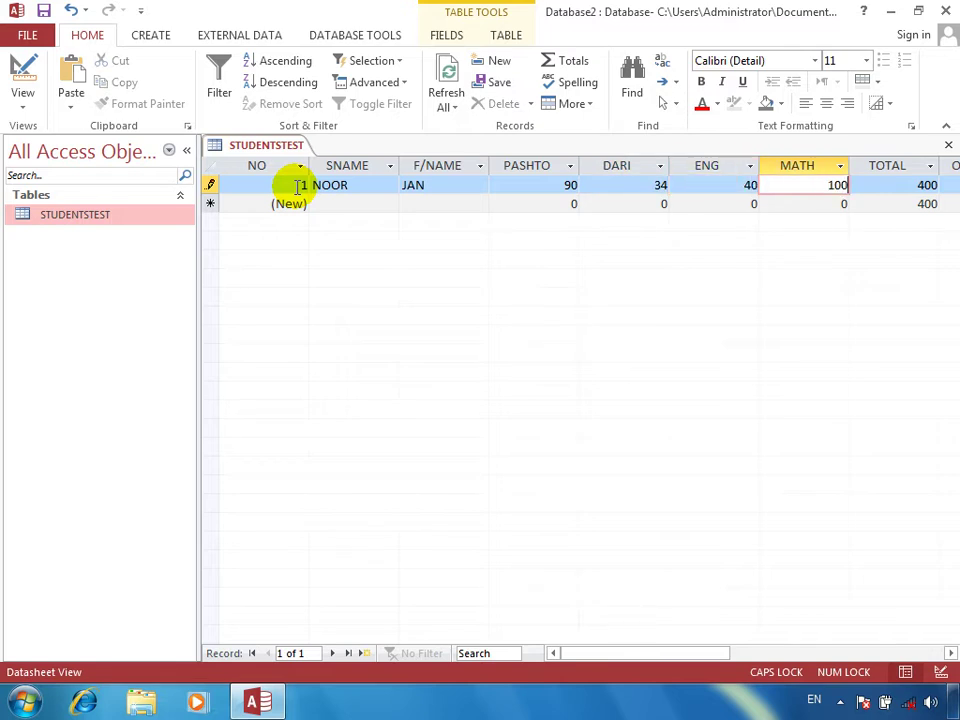
key(Tab)
key(Tab)
key(Tab)
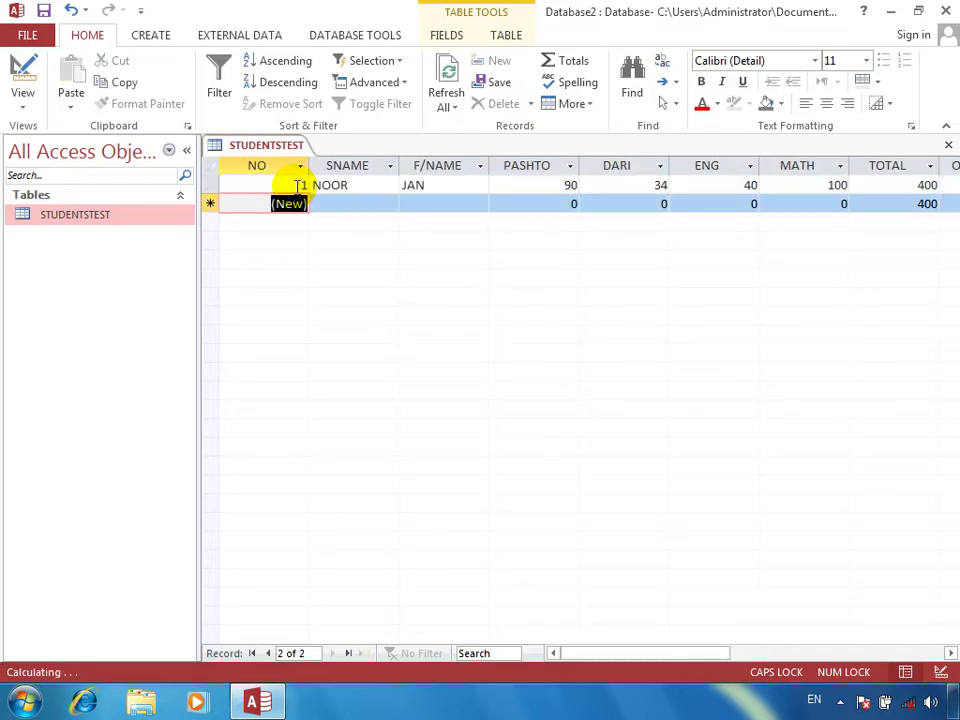
Start a second record with the student's name in SNAME and the father's name in F/NAME
key(Tab)
text(MA)
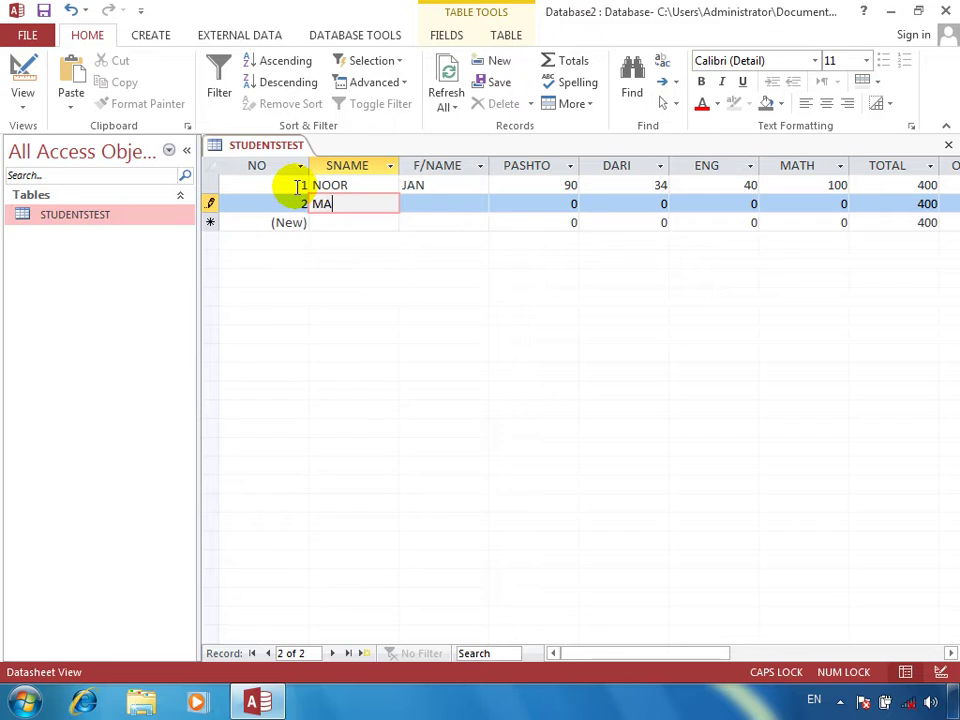
text(R JAN)
key(Tab)
text(KHAN)
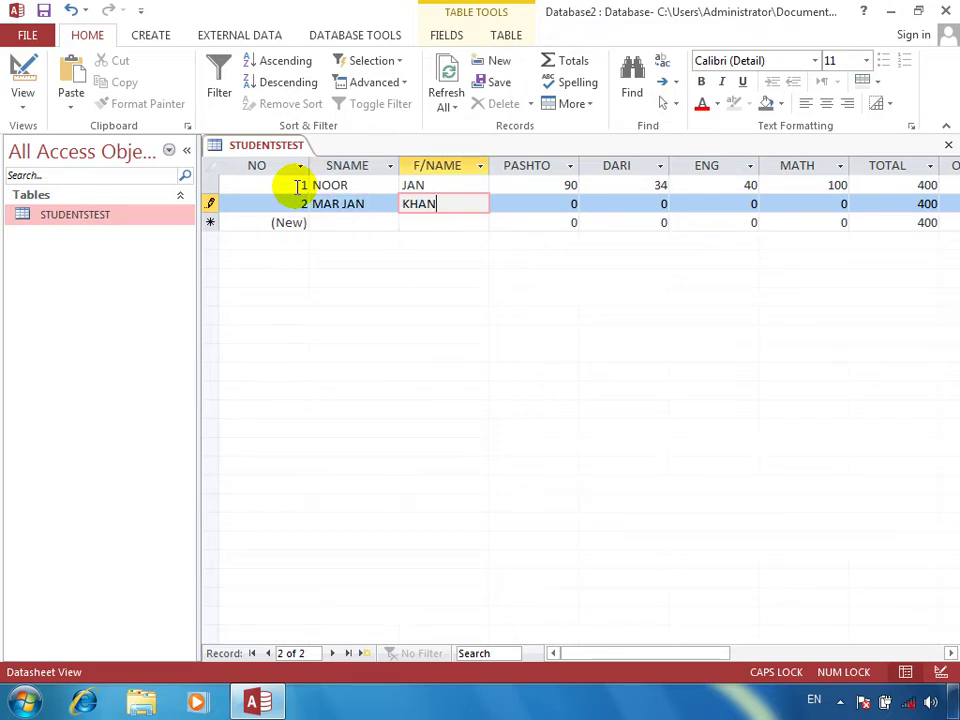
Enter 100 for the second student's PASHTO, DARI, ENG and MATH marks, and close the table
key(Tab)
text(100)
key(Tab)
text(1)
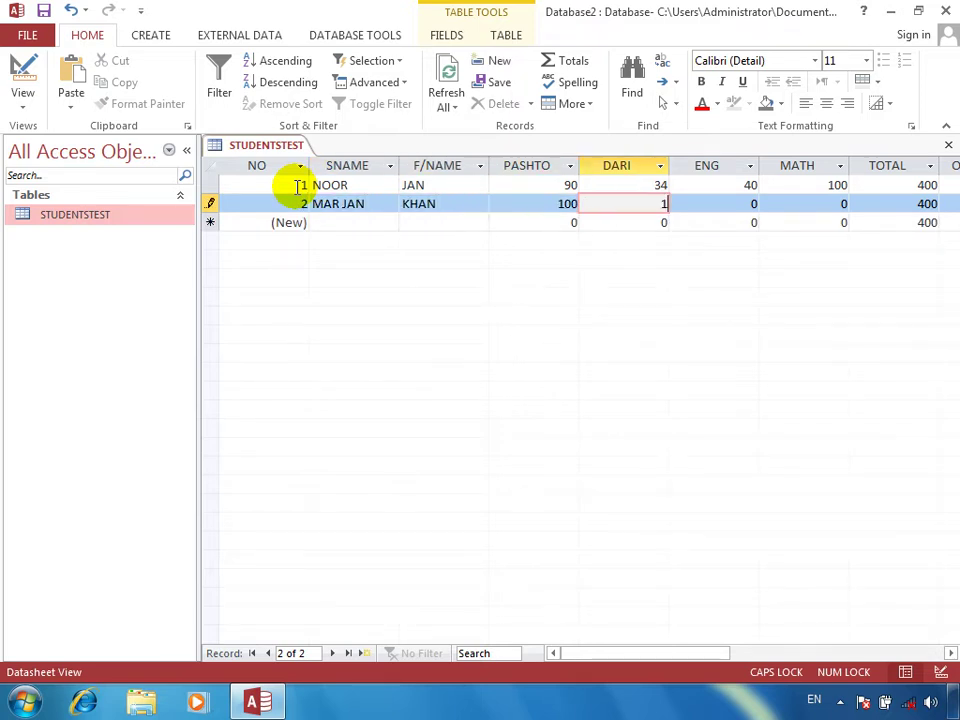
key(Tab)
text(100)
key(Tab)
text(100)
key(Tab)
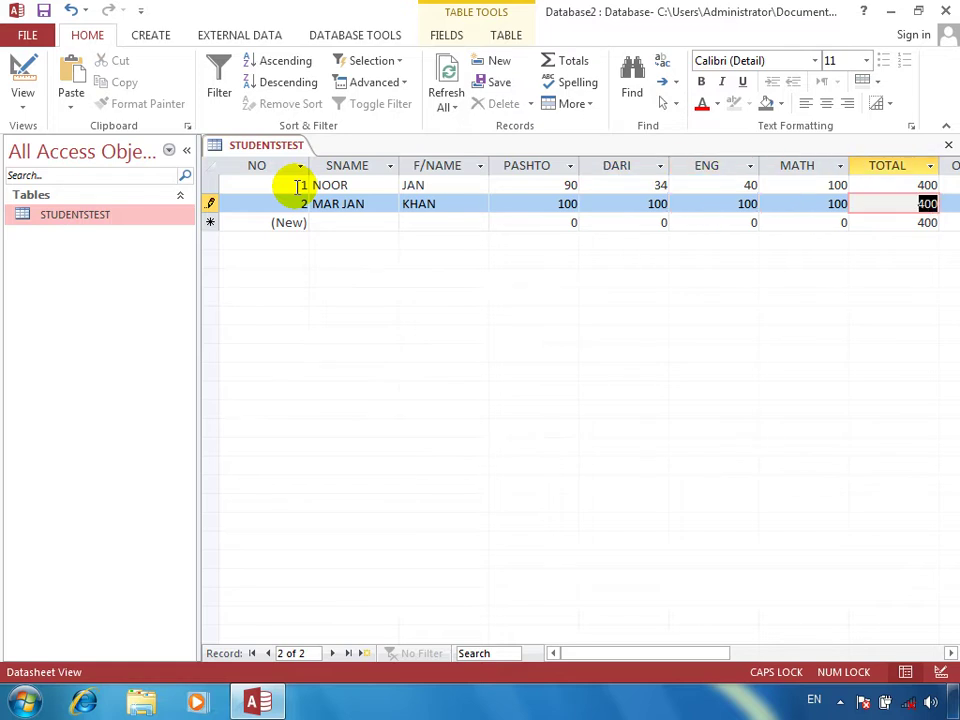
click(948, 145)
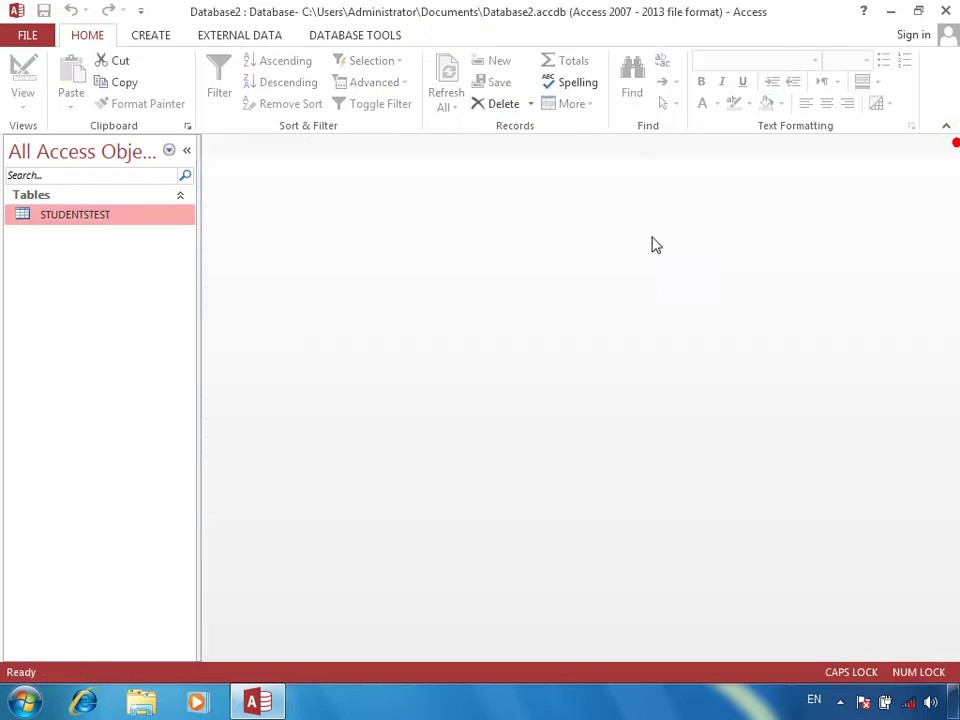
Create a query in design view from the STUDENTSTEST table and add all of its fields to the design grid
click(160, 36)
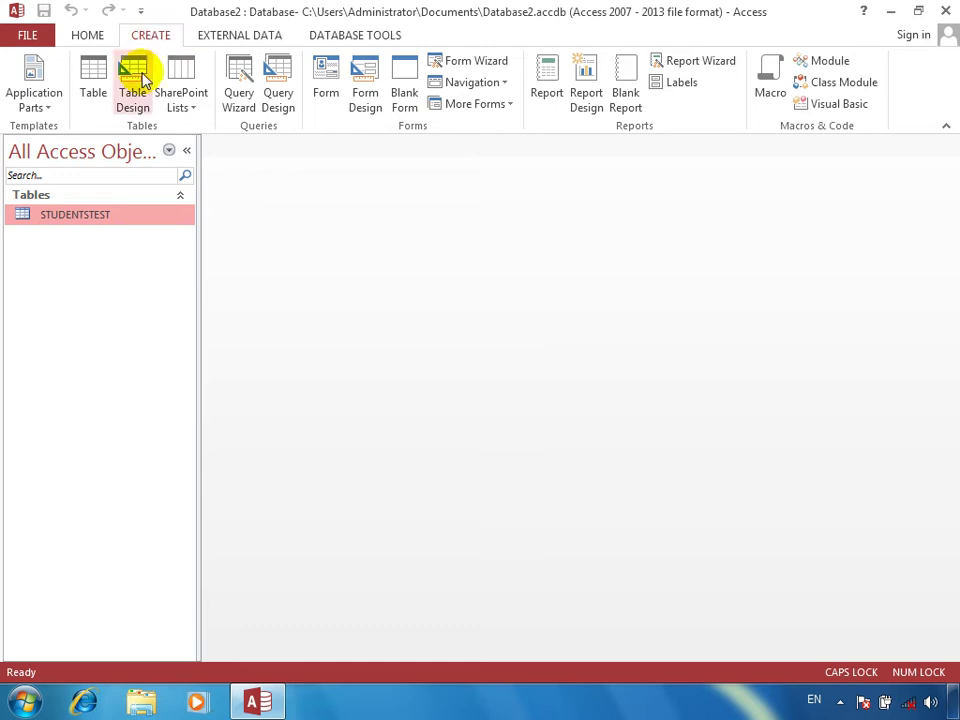
click(281, 88)
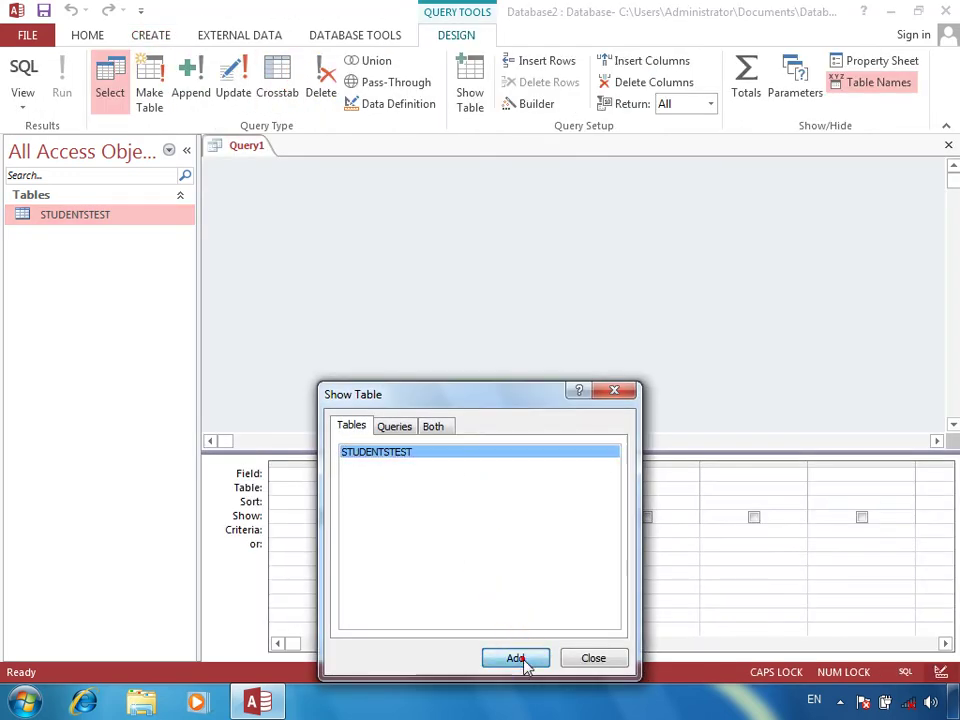
click(518, 659)
click(586, 666)
double_click(332, 186)
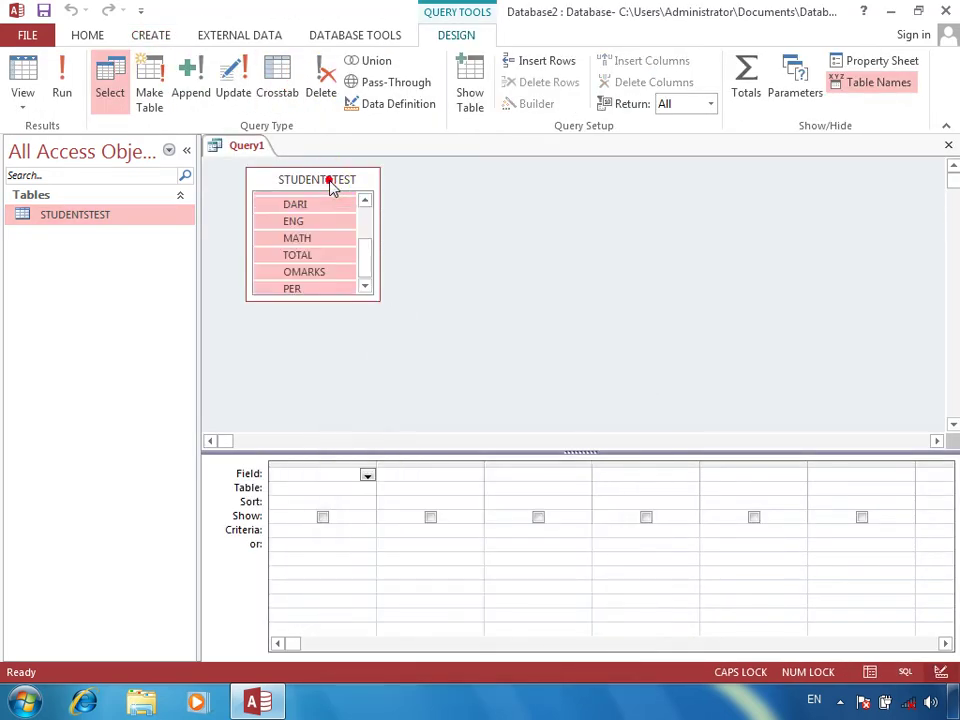
drag(313, 205, 315, 476)
drag(306, 220, 326, 478)
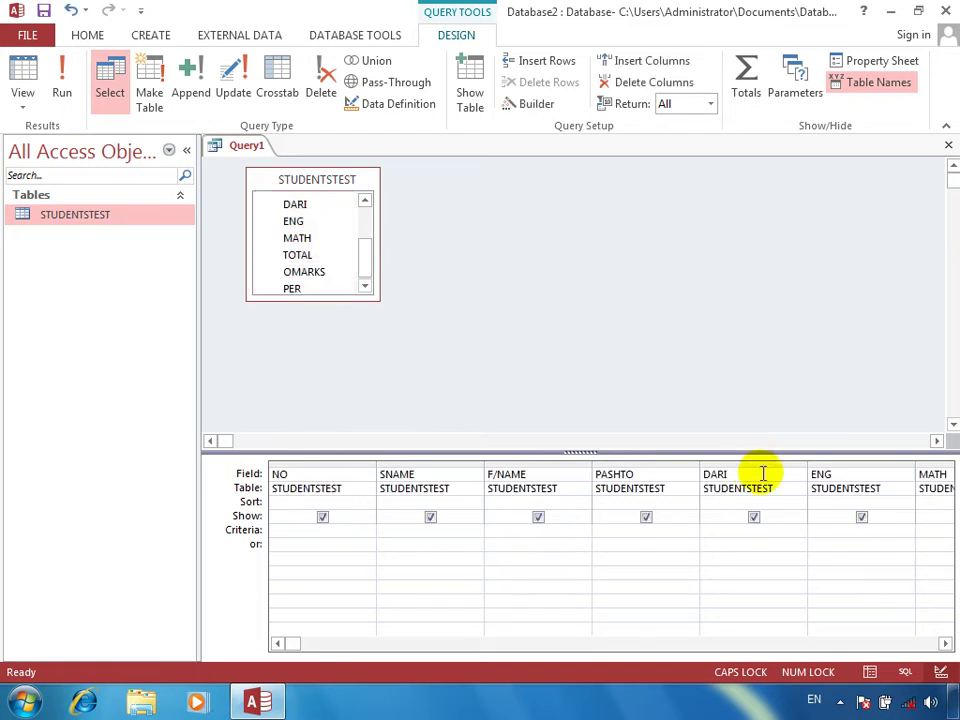
Open the query's OMARKS field in the Zoom editor and set the editor font to bold, size 16
click(945, 643)
click(945, 643)
click(945, 643)
click(945, 643)
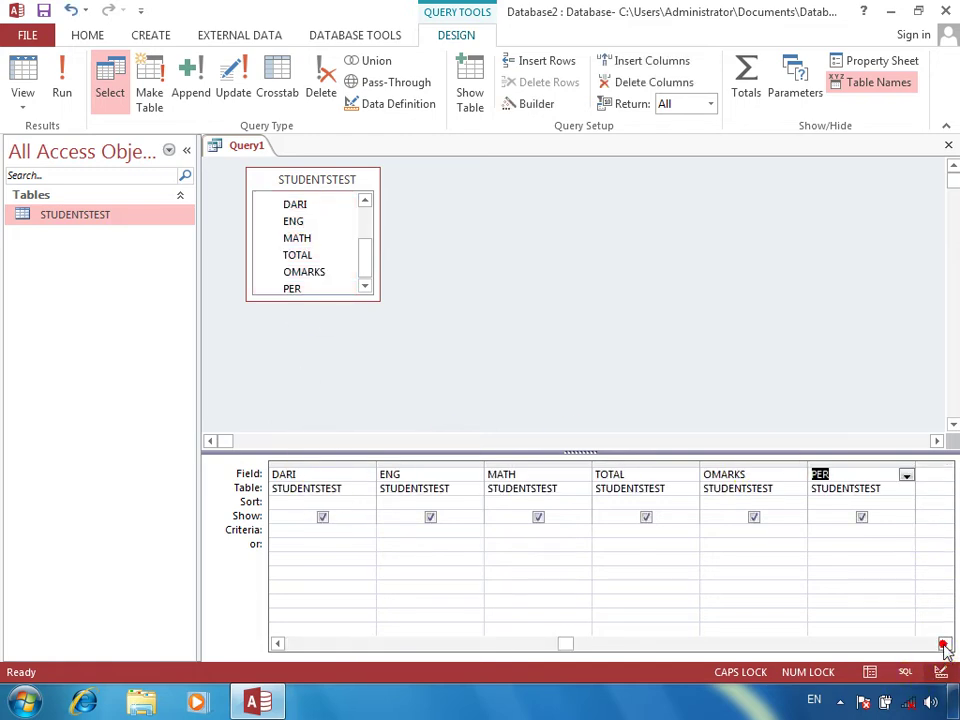
click(771, 471)
right_click(773, 471)
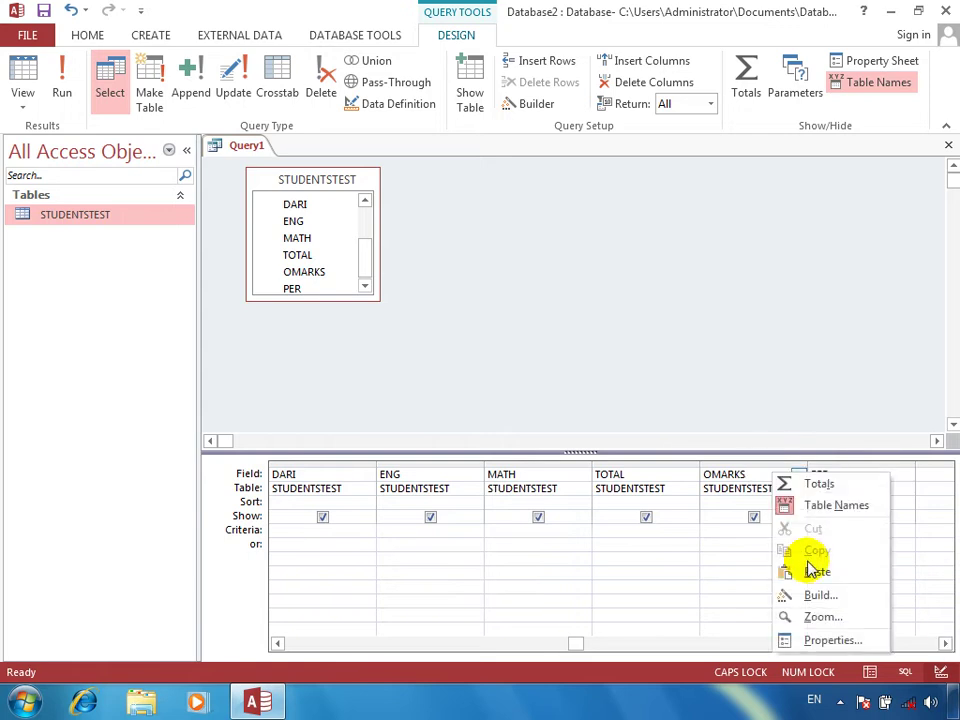
click(820, 618)
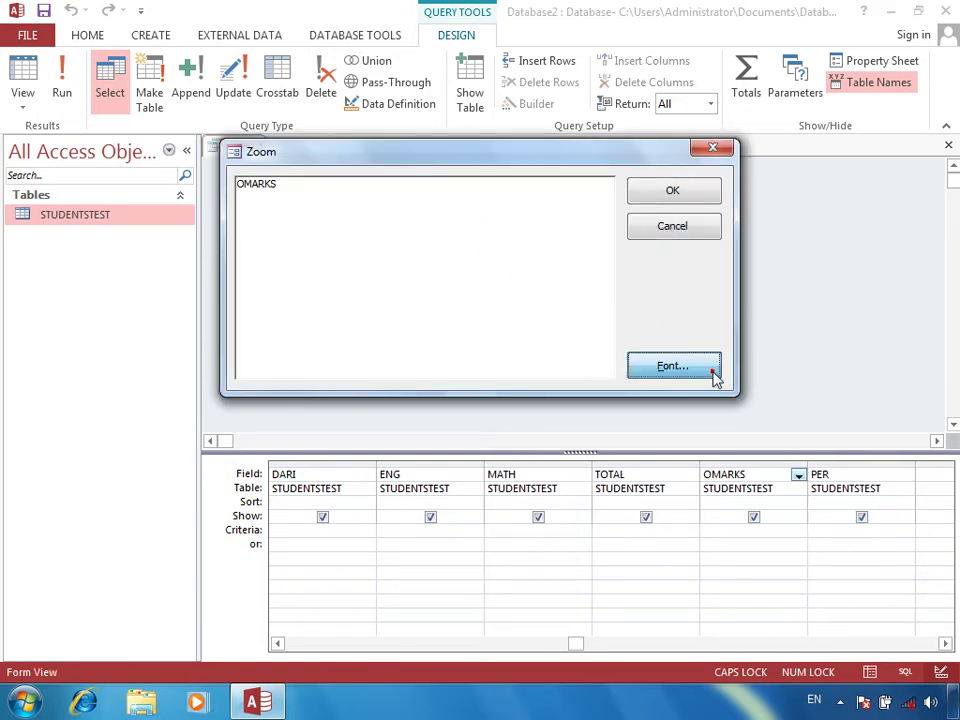
click(706, 373)
click(476, 356)
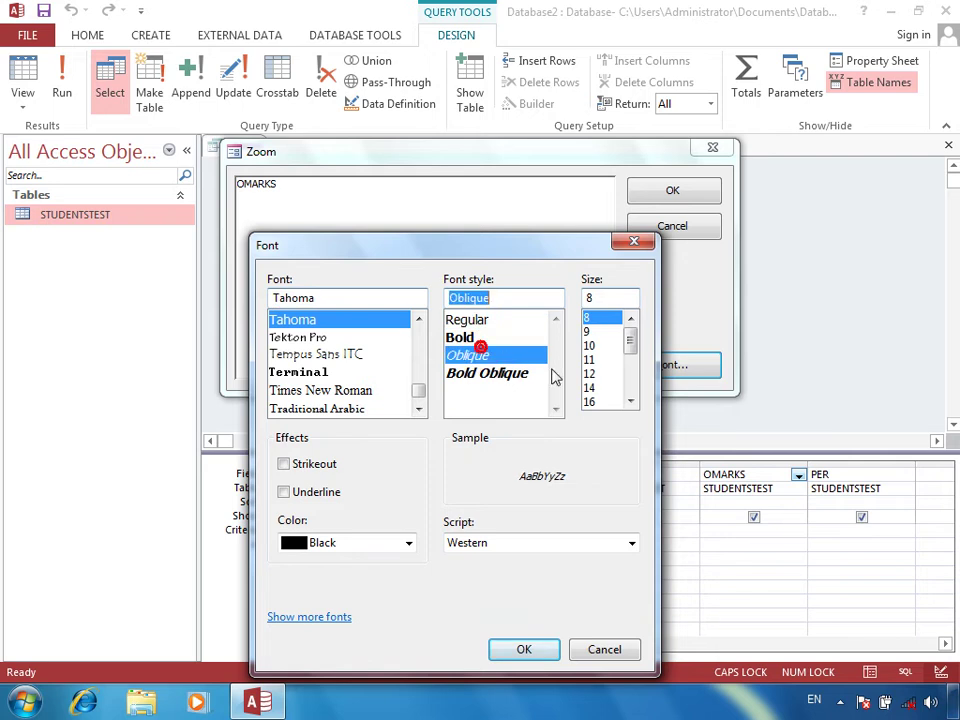
click(495, 338)
click(593, 401)
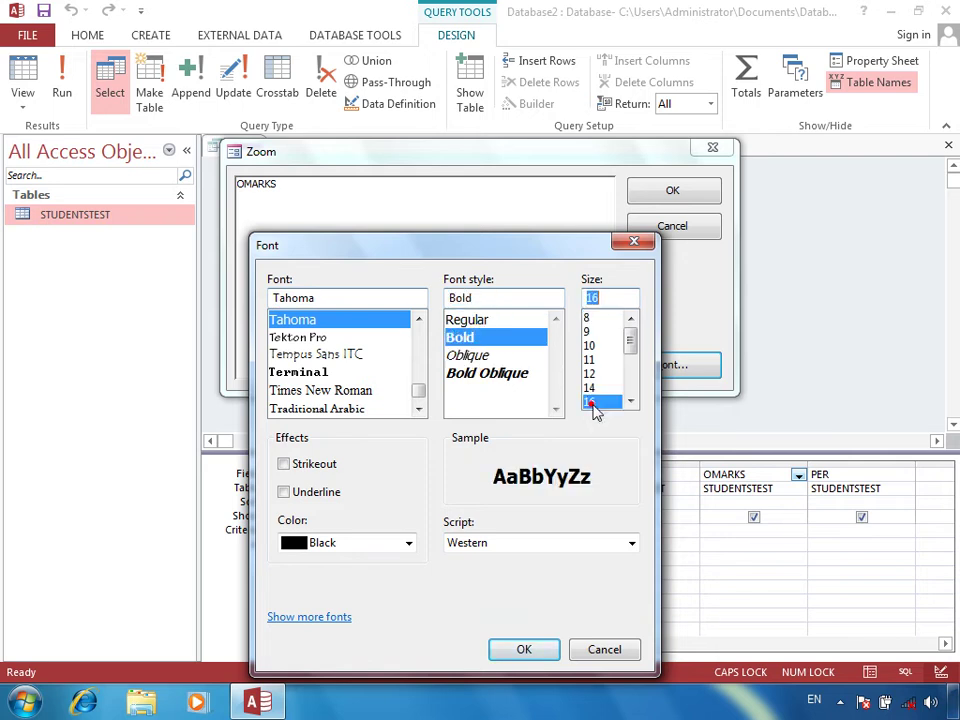
click(540, 651)
Define the OMARKS field with the expression OMARKS:PASHTO+DARI+ENG+MATH
click(439, 320)
text(:PASHOT)
key(BackSpace)
key(BackSpace)
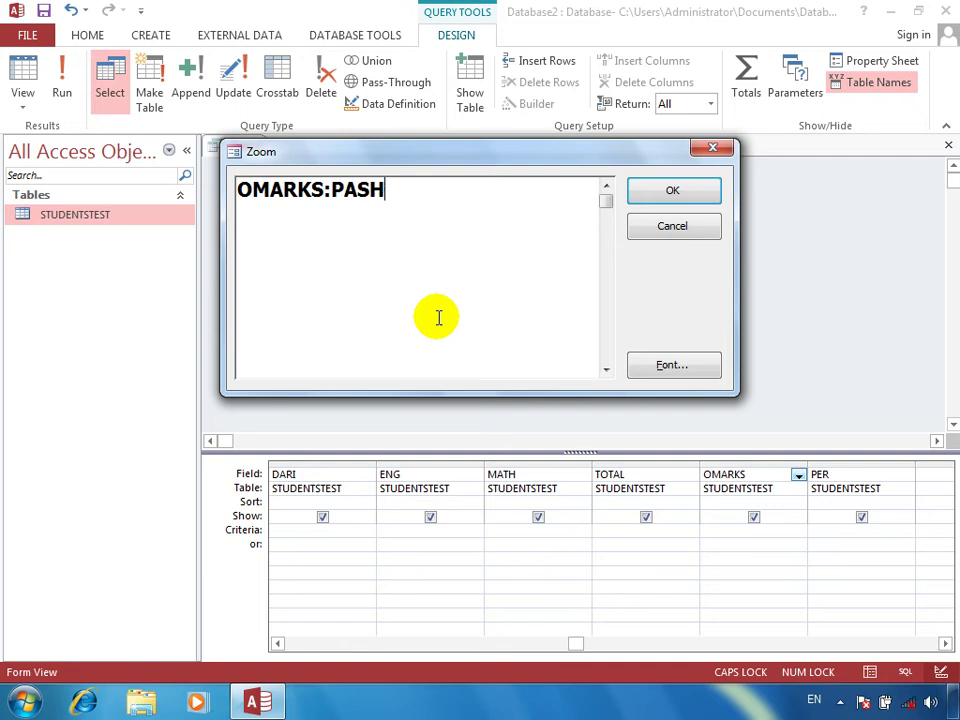
text(TO+DARI+ENG+)
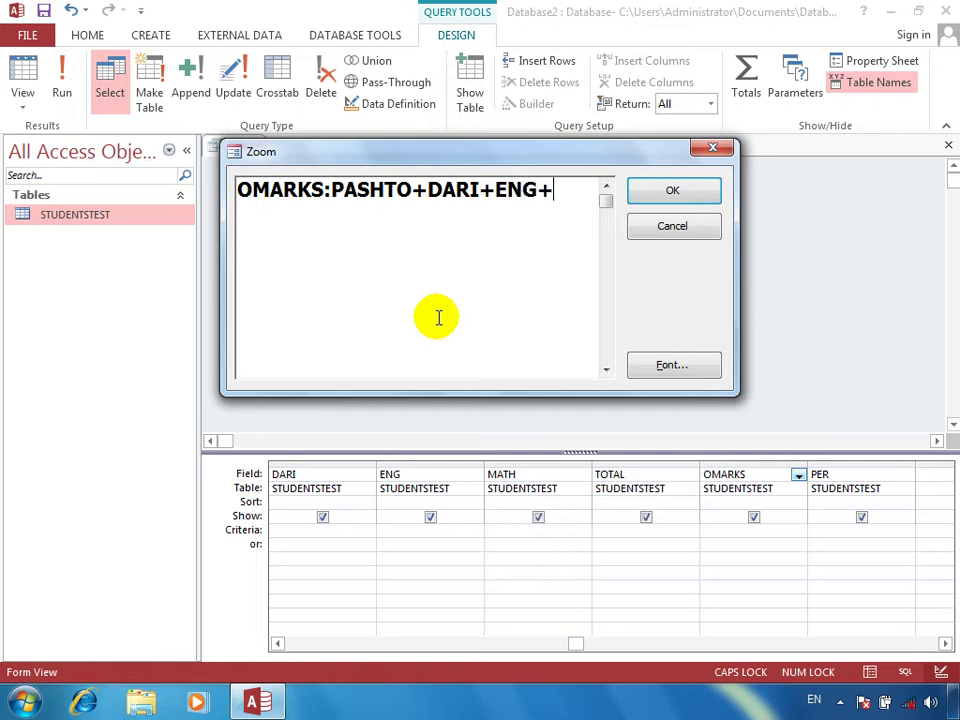
text(MATH)
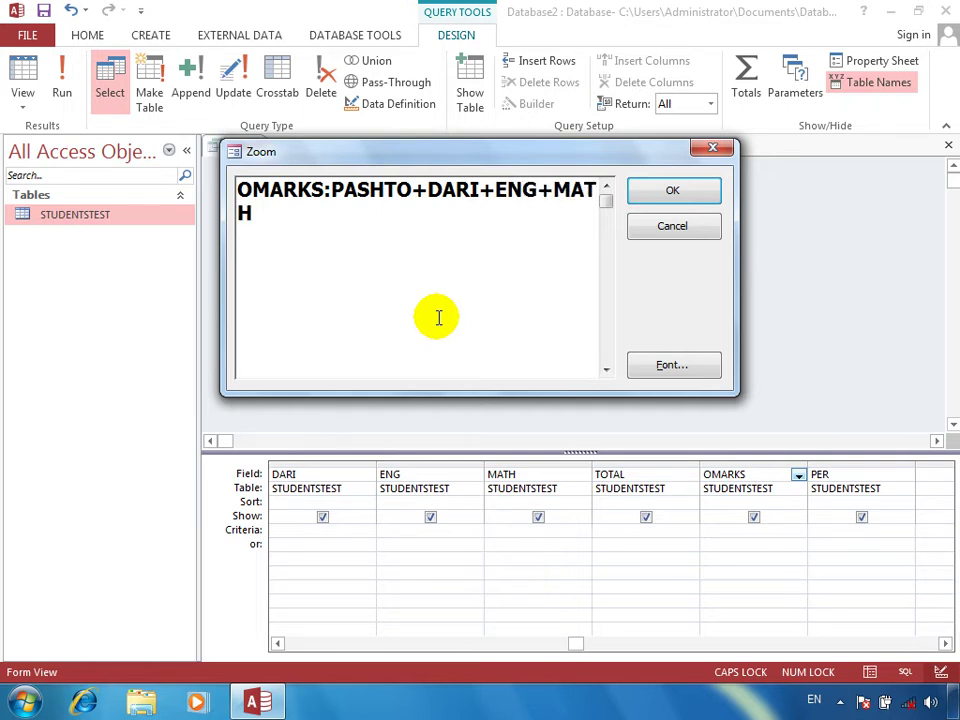
key(Return)
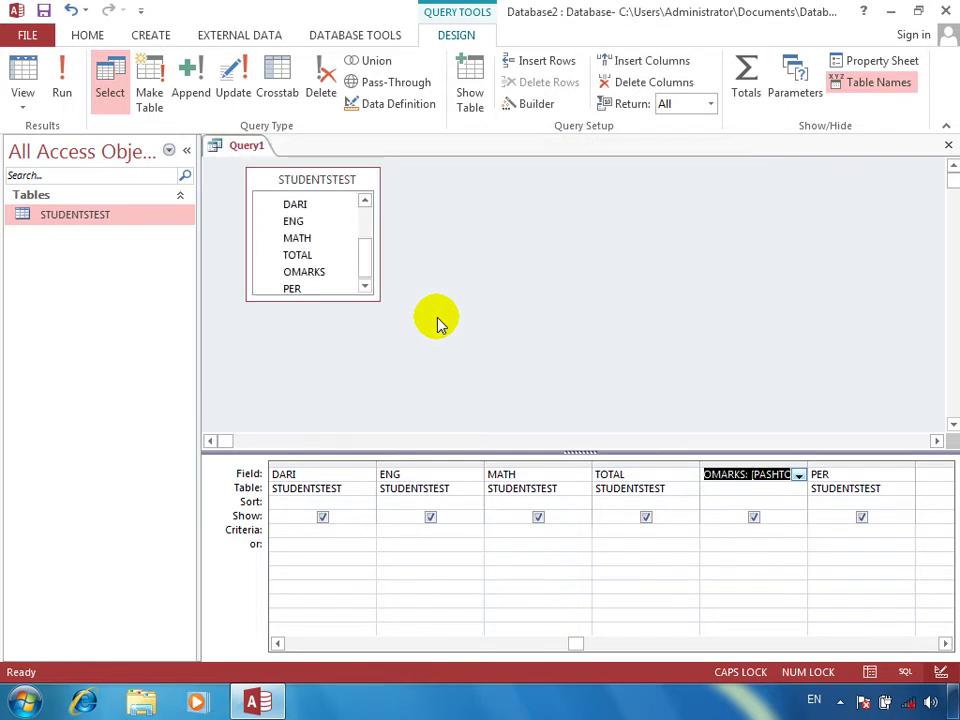
Define the PER field with the expression PER:OMARKS/4
right_click(838, 468)
click(880, 614)
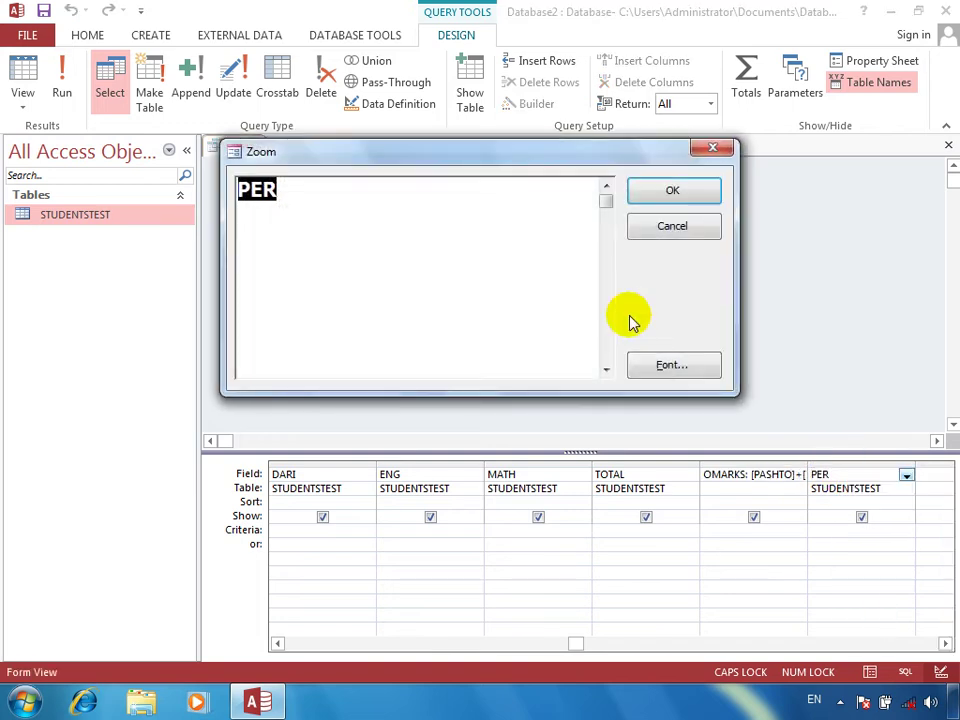
click(475, 225)
text(:OMARKS/)
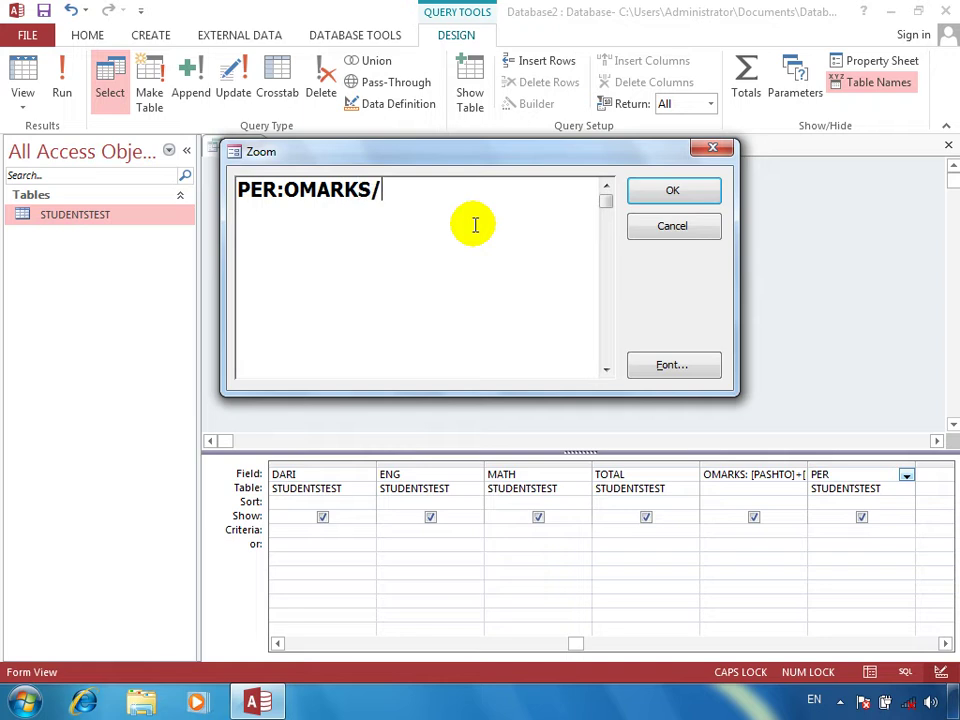
text(4)
key(Return)
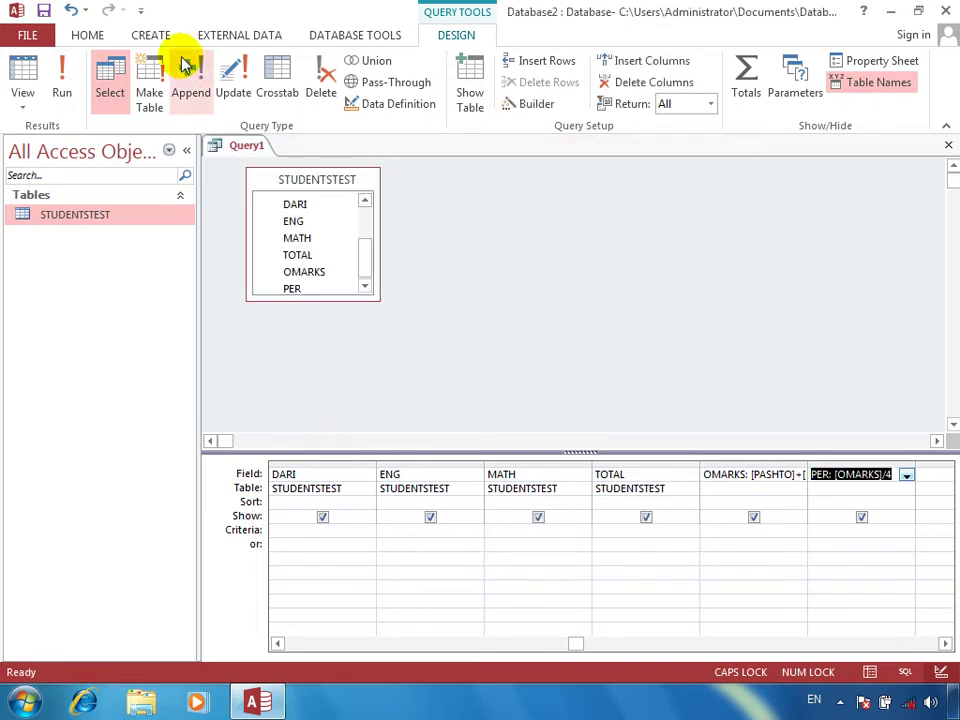
Run the query, collapse the Navigation Pane and check the PER values of both student records
click(64, 66)
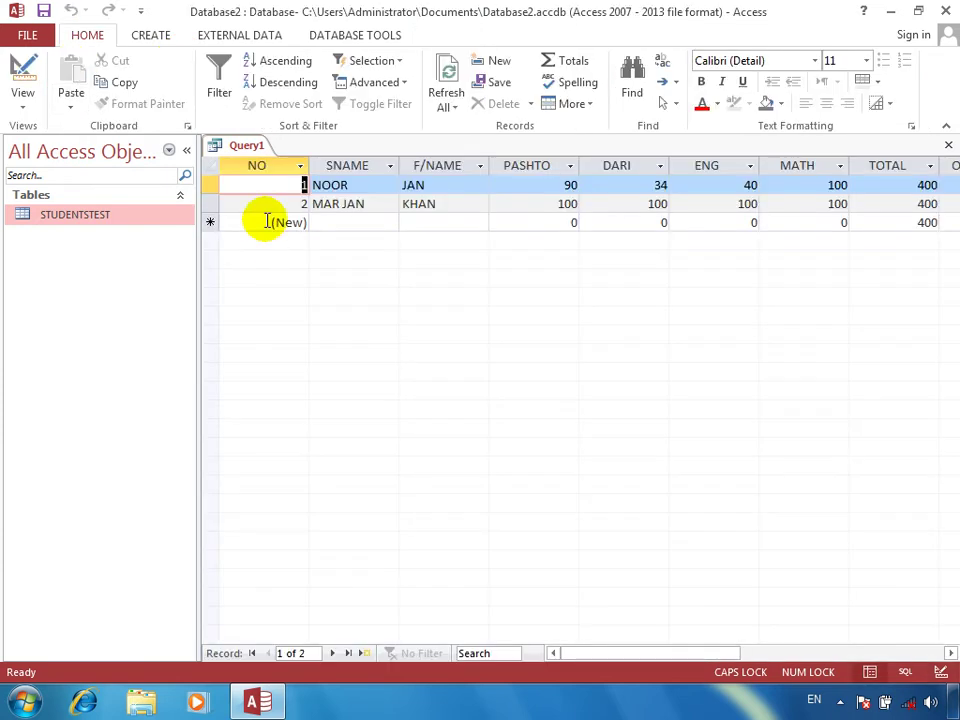
click(187, 151)
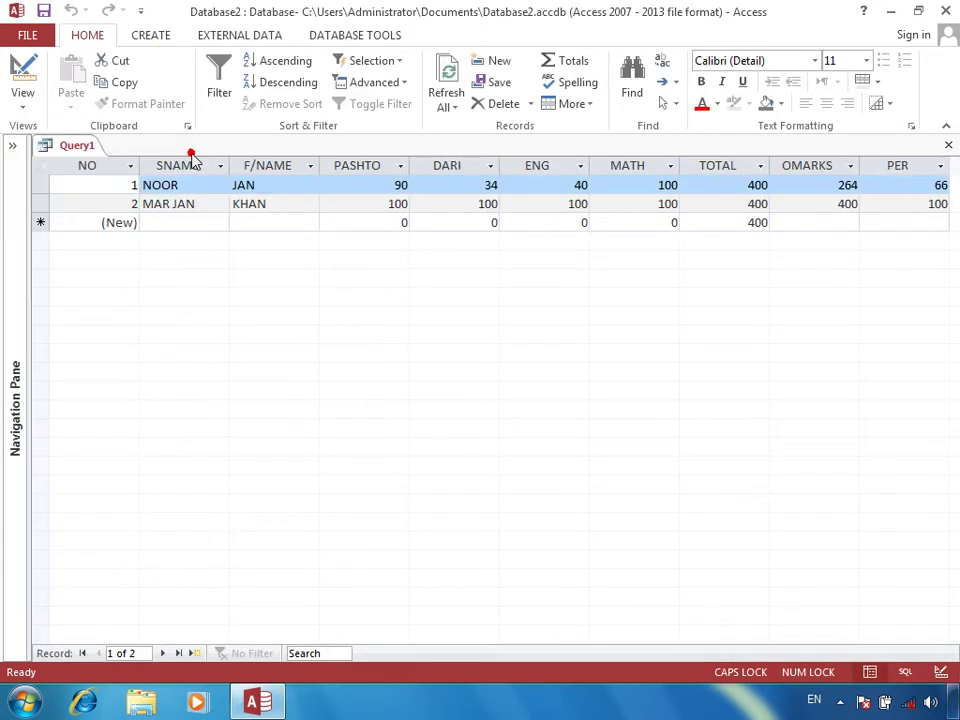
click(922, 200)
click(925, 183)
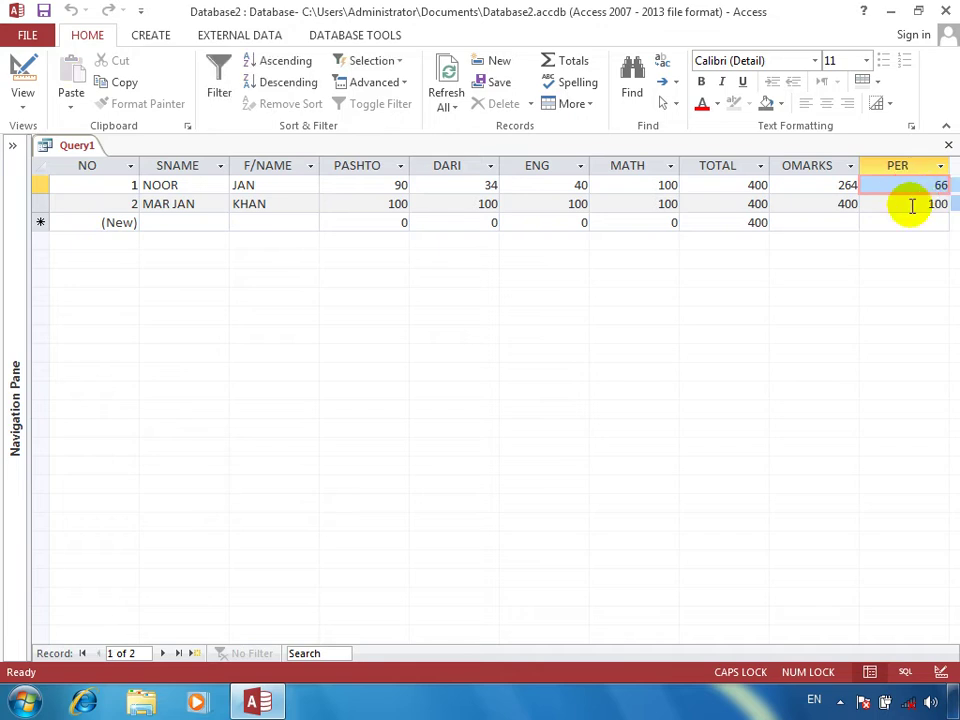
click(952, 207)
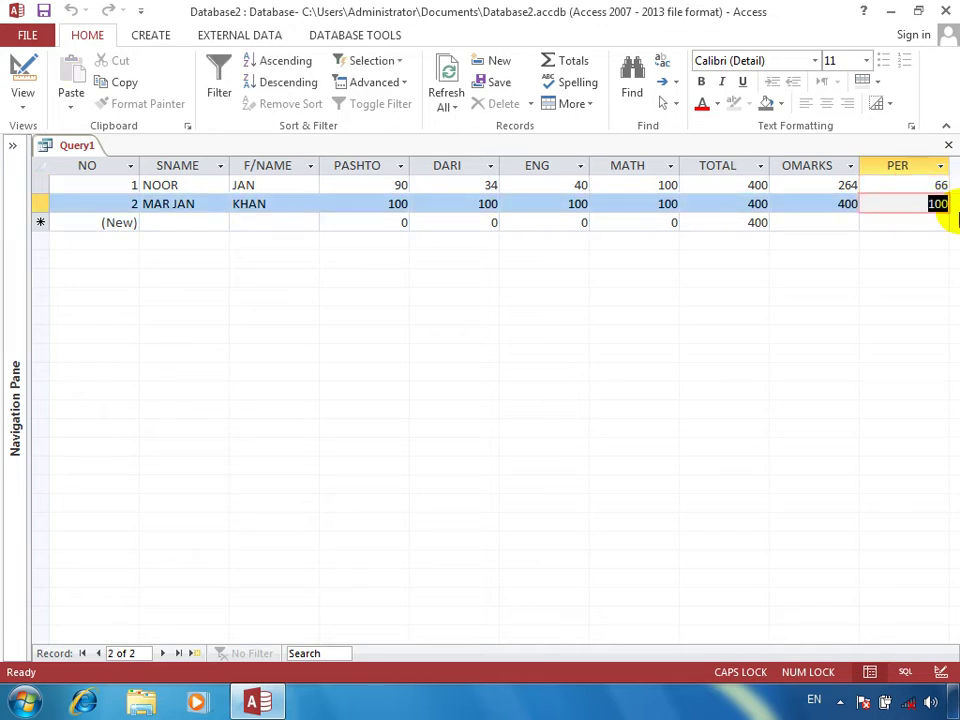
Extend the PER expression in query design to PER: [OMARKS]/4 &" "&"%" and rerun the query
click(24, 66)
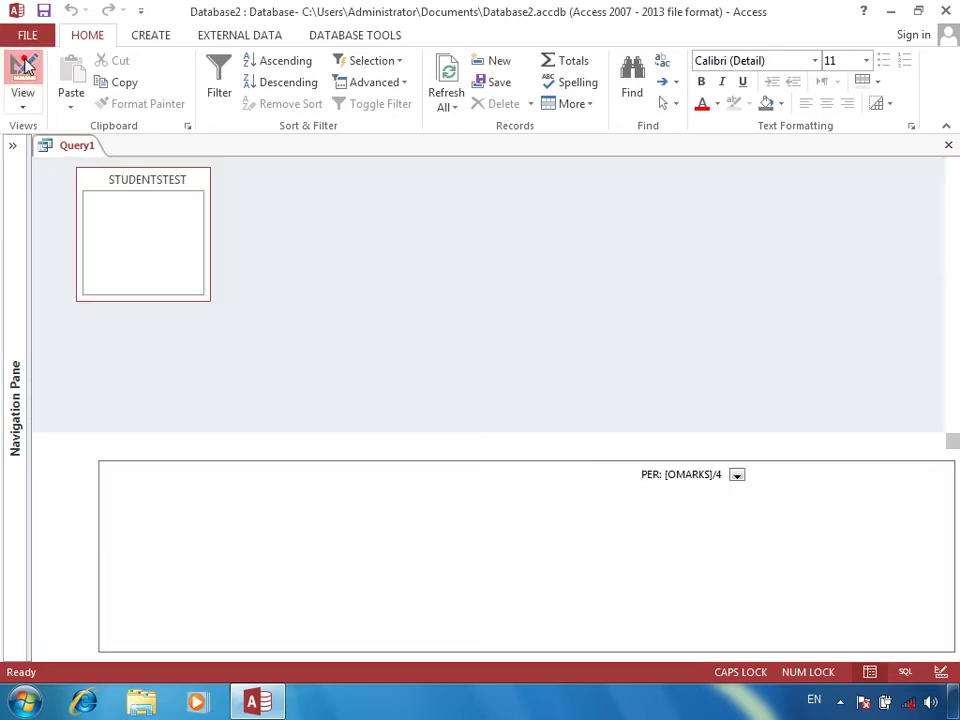
right_click(705, 473)
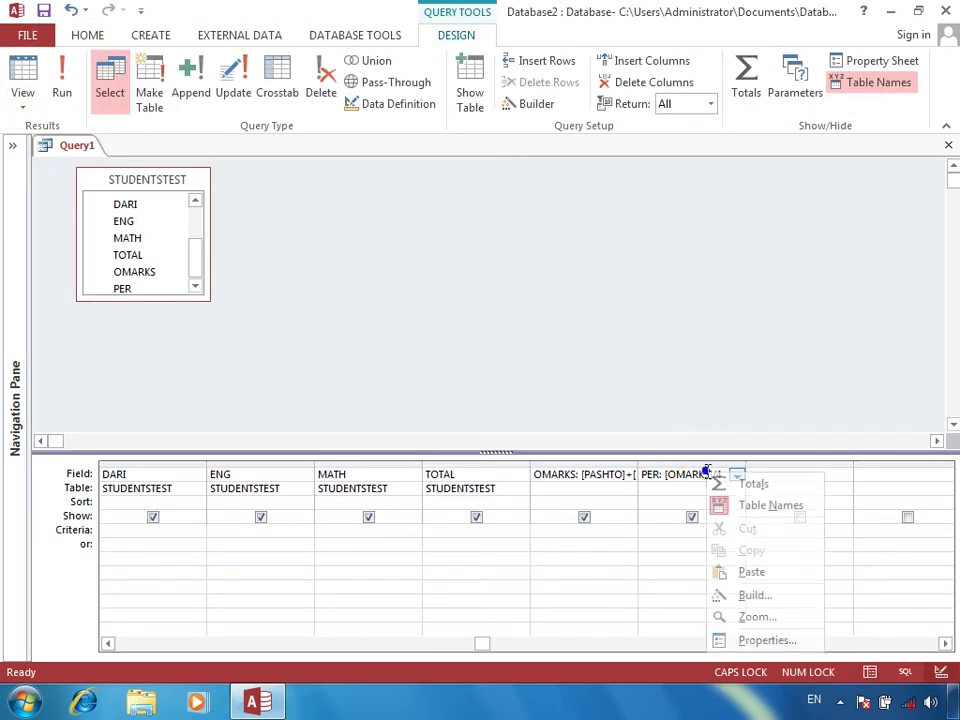
click(755, 616)
click(499, 211)
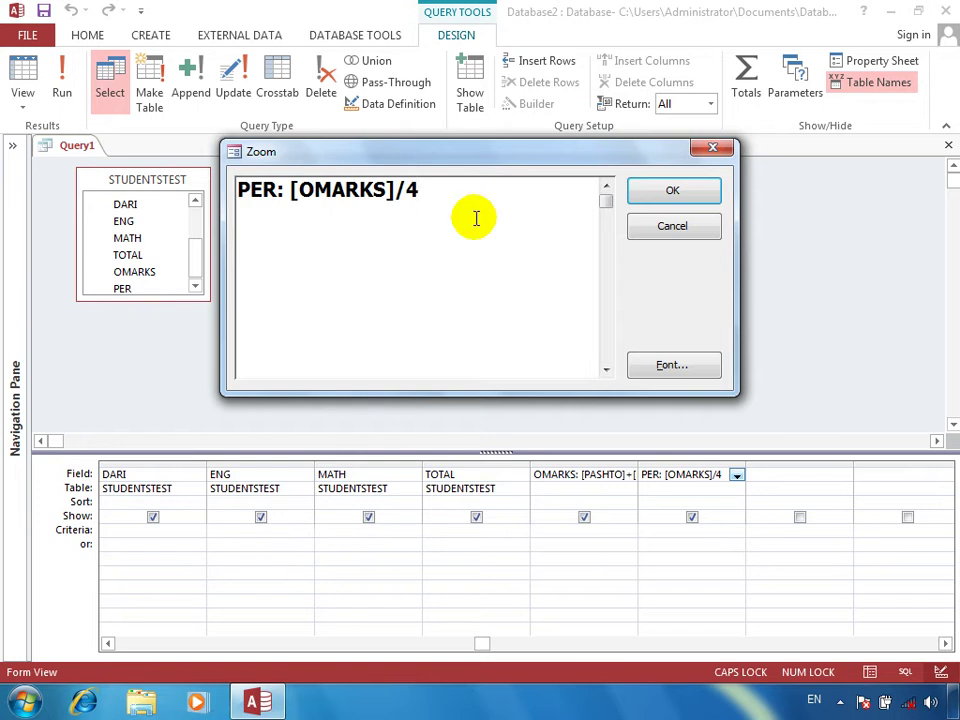
text(&)
key(BackSpace)
text(&)
key(BackSpace)
text(%)
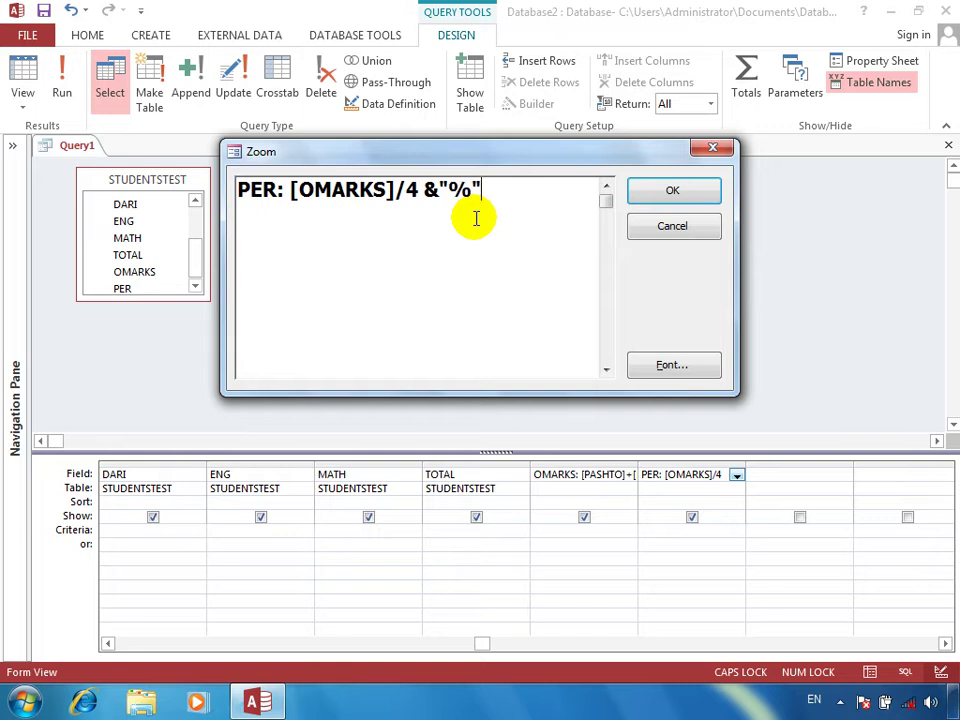
key(BackSpace)
key(BackSpace)
key(BackSpace)
text(" "&"%)
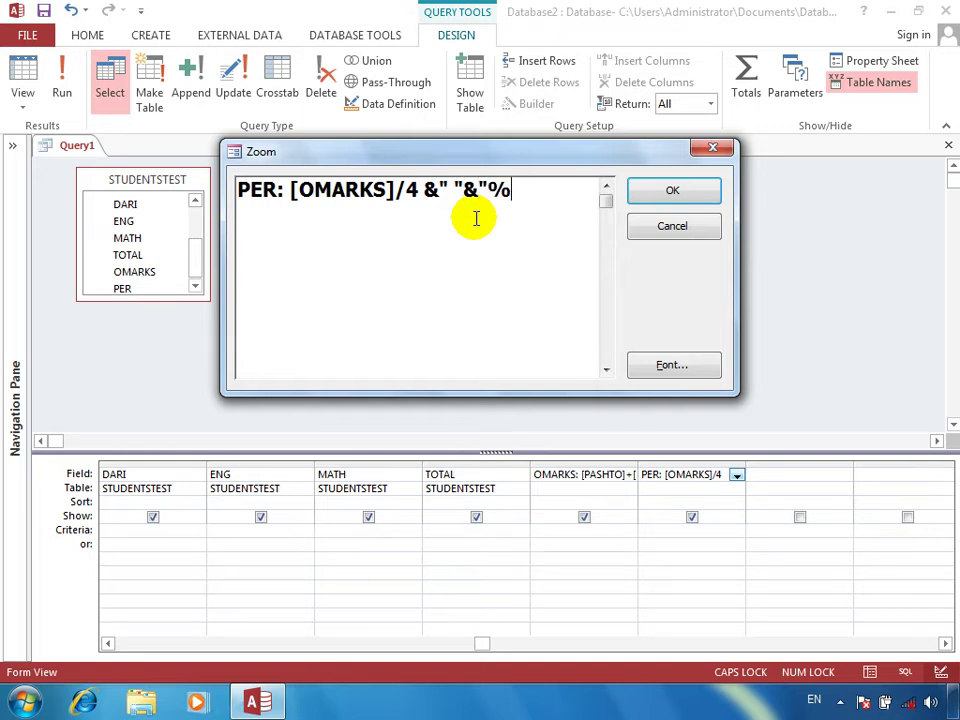
key(Return)
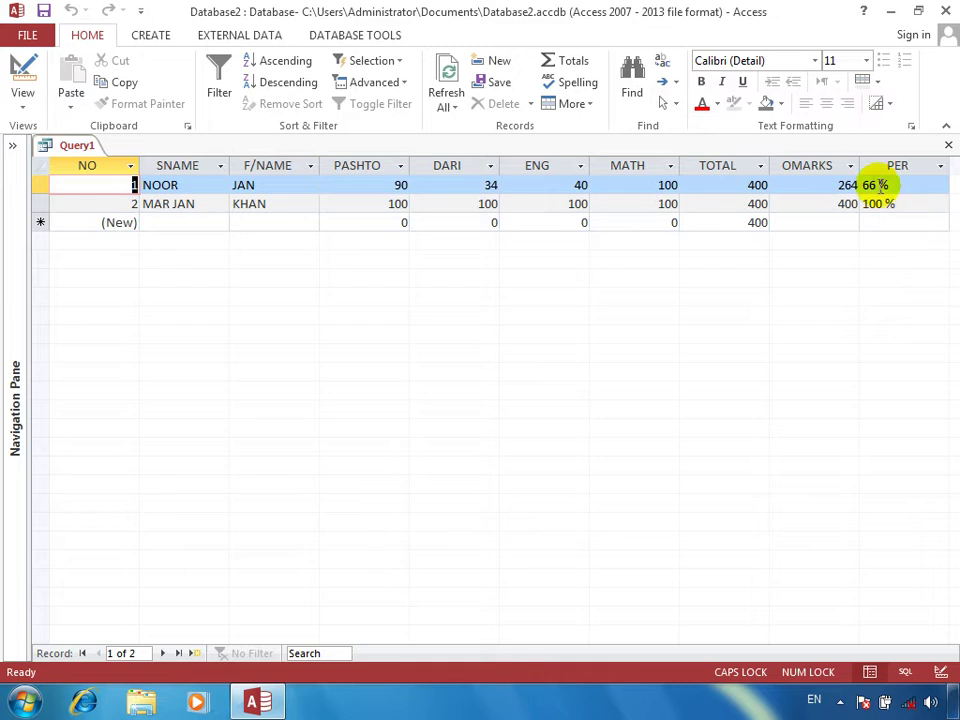
Start a third record in the query results with the student's name in SNAME and the father's name in F/NAME
click(156, 204)
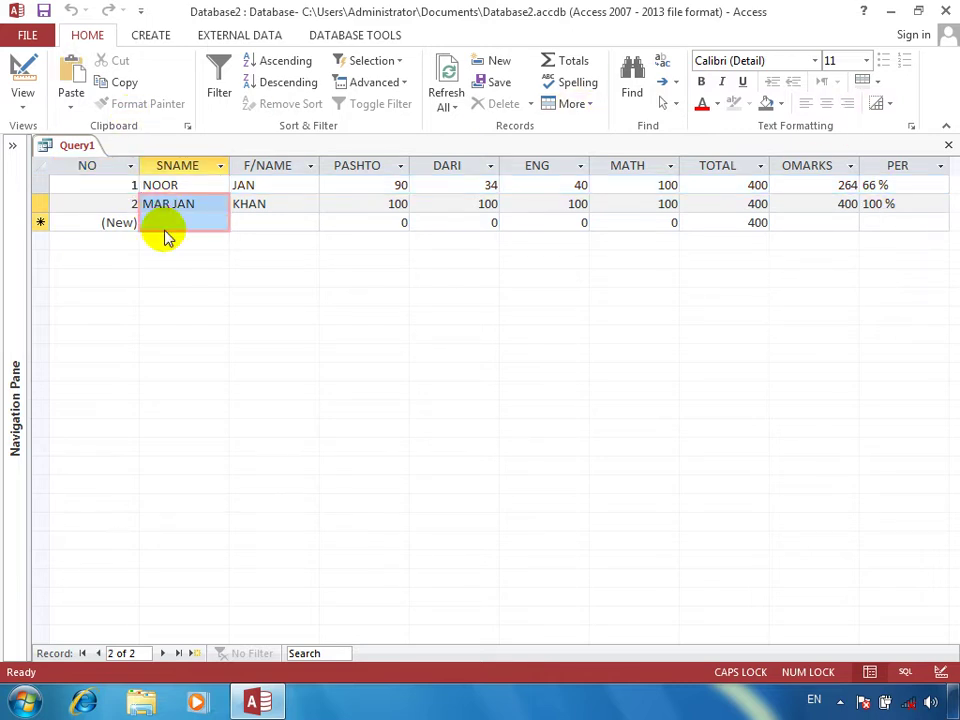
click(162, 222)
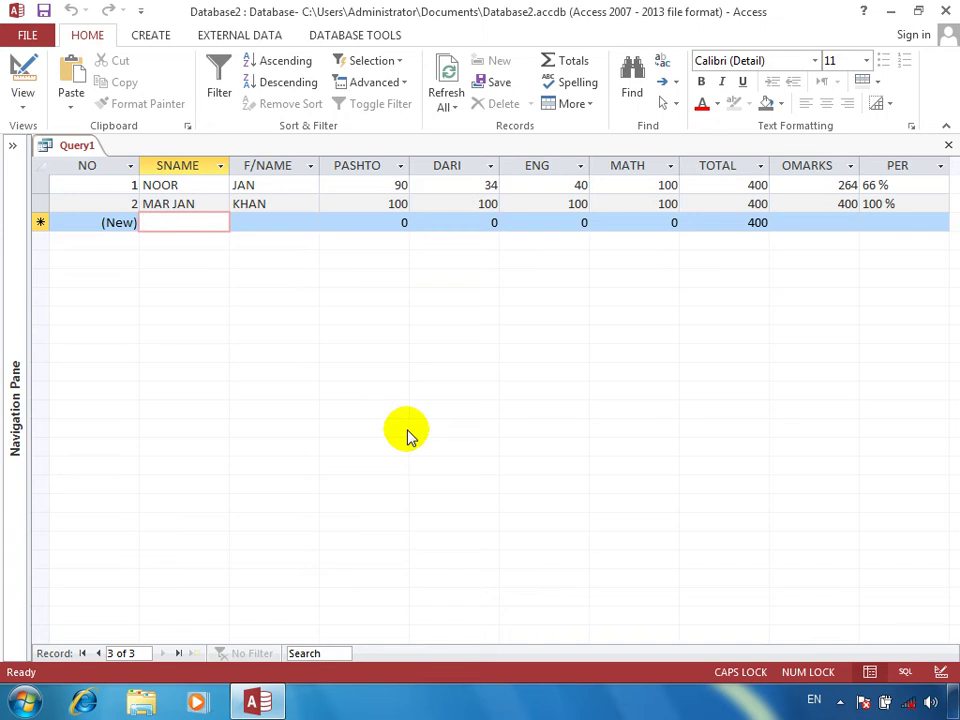
text(NIKMAL)
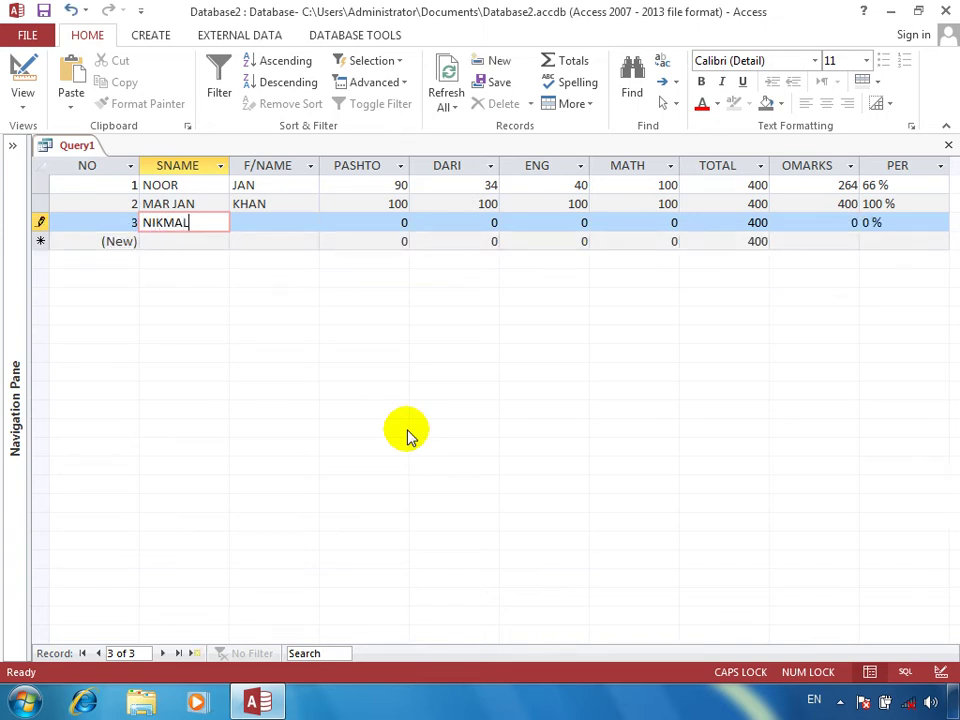
key(Tab)
text(TEAC)
key(BackSpace)
key(BackSpace)
key(BackSpace)
key(BackSpace)
text(WALI JAN)
key(Tab)
Enter the third student's marks as PASHTO 100, DARI 90, ENG 80 and MATH 60
text(100)
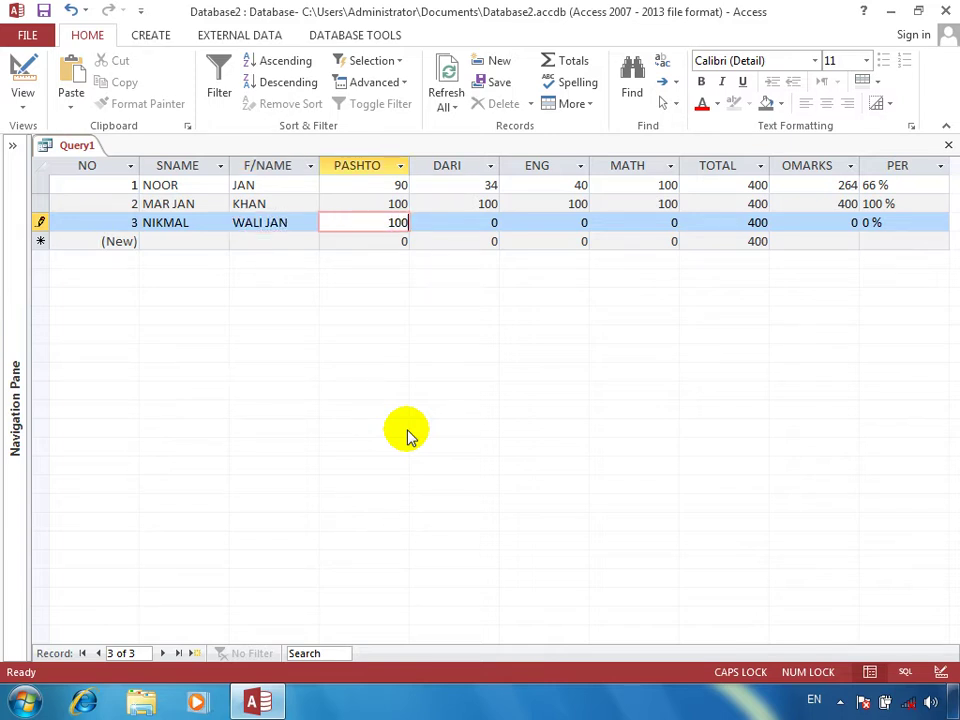
key(Tab)
text(90)
key(Tab)
text(30)
key(BackSpace)
key(BackSpace)
key(Tab)
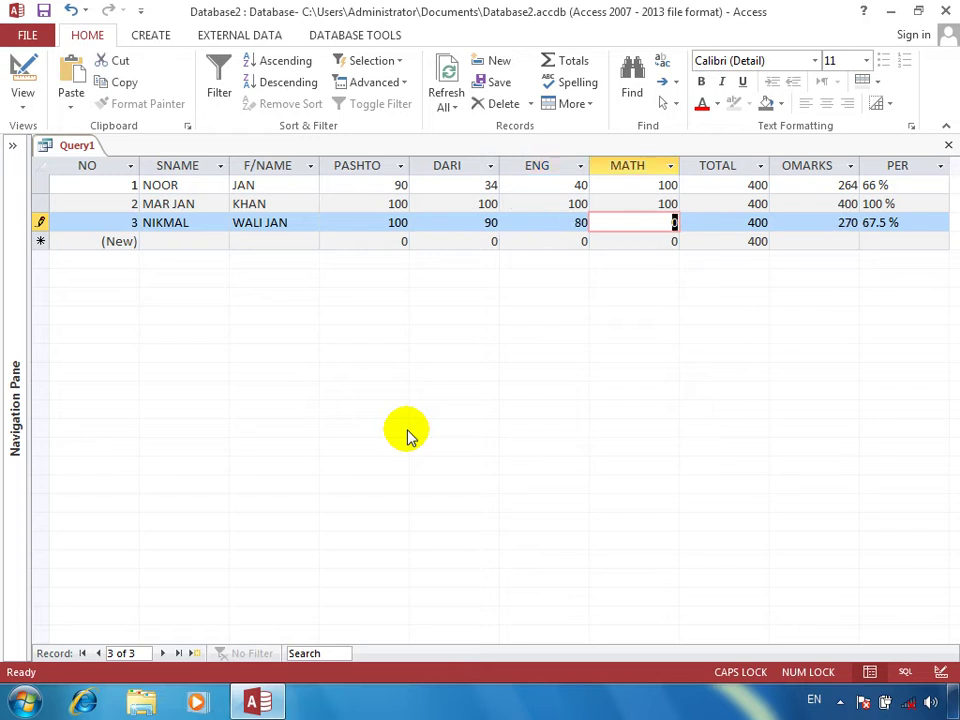
text(60)
key(Tab)
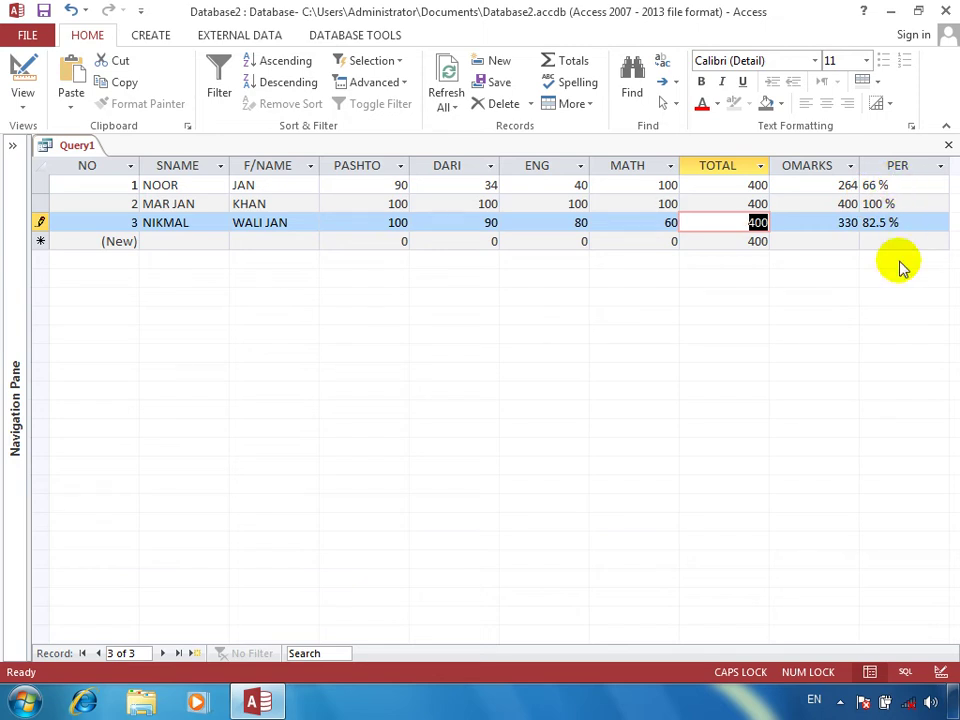
Close the query and save it under the name STUDENTSRESULT
click(948, 145)
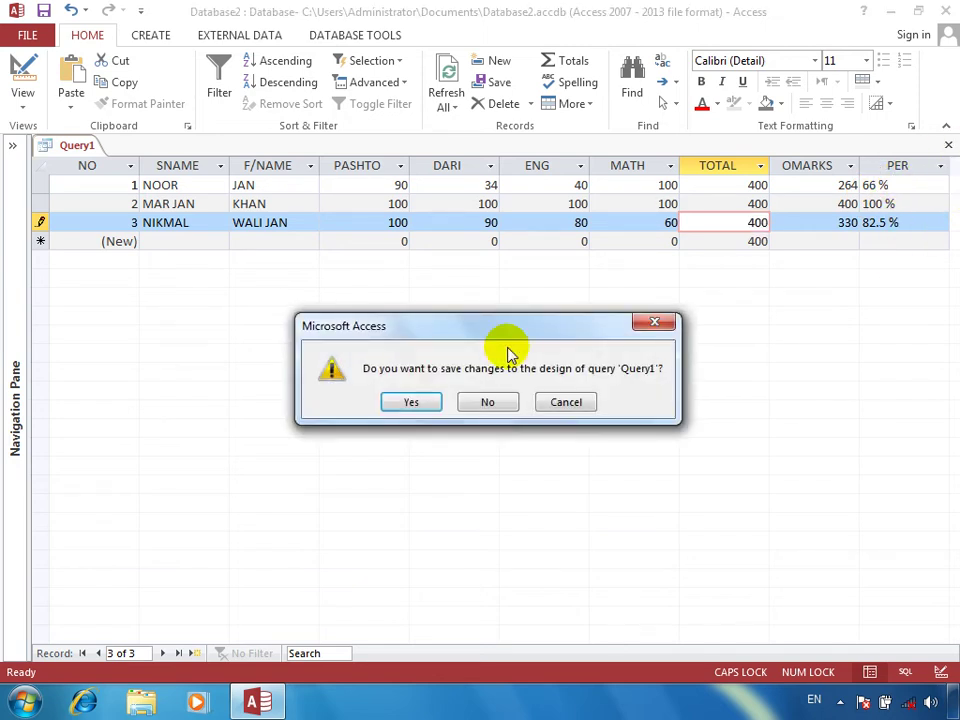
key(Return)
text(ST)
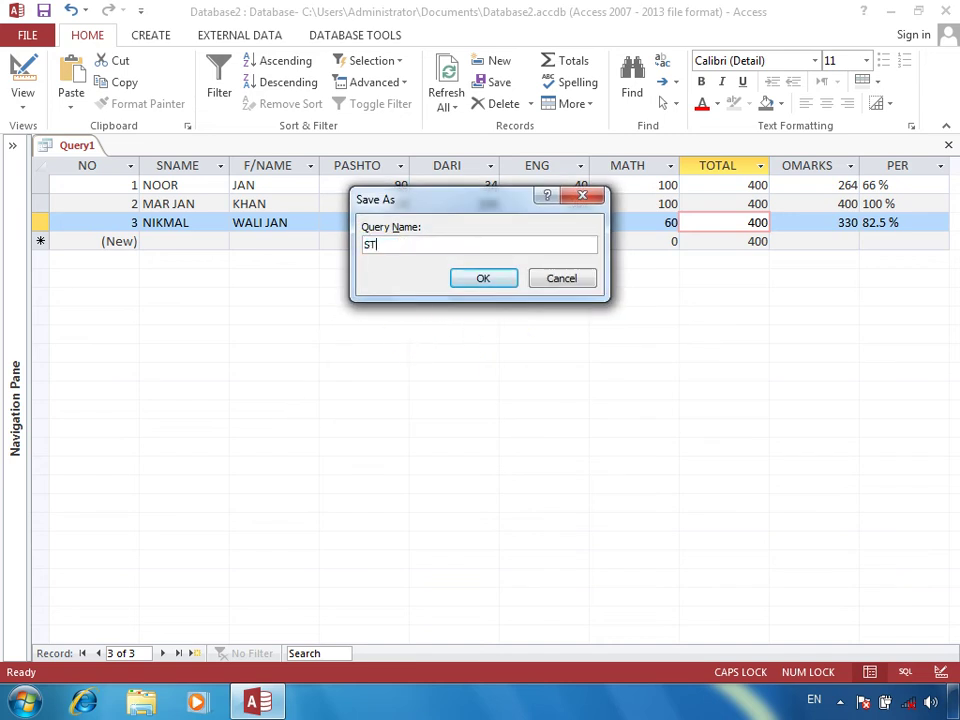
text(UDENTS)
text(RU)
text(ESULT)
key(Return)
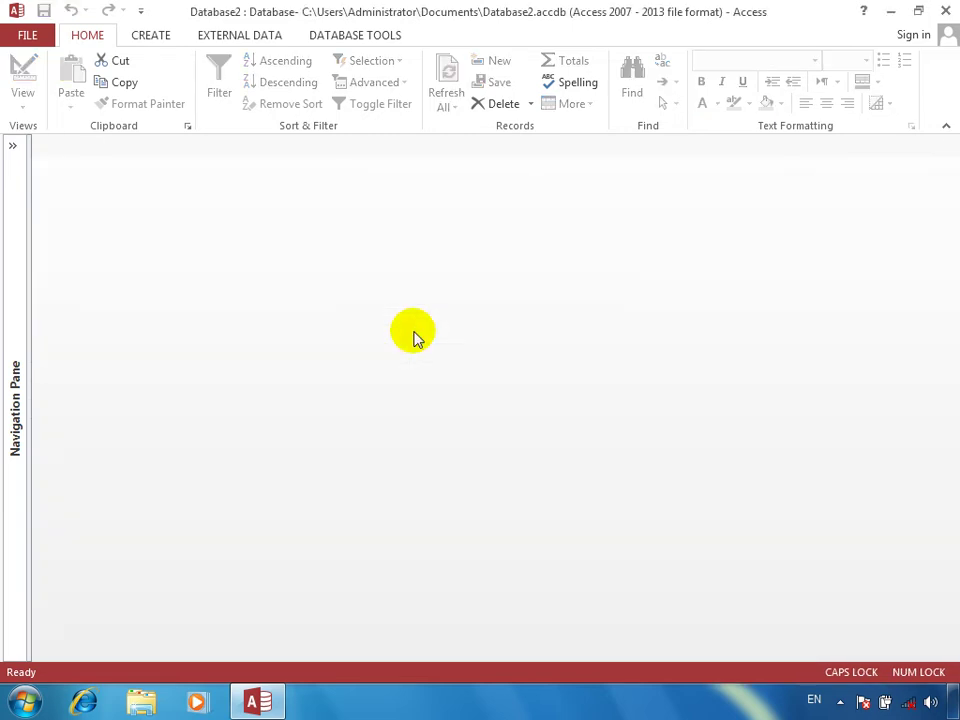
Create a new table in design view and define PRODUCTNO as an AutoNumber field
click(155, 36)
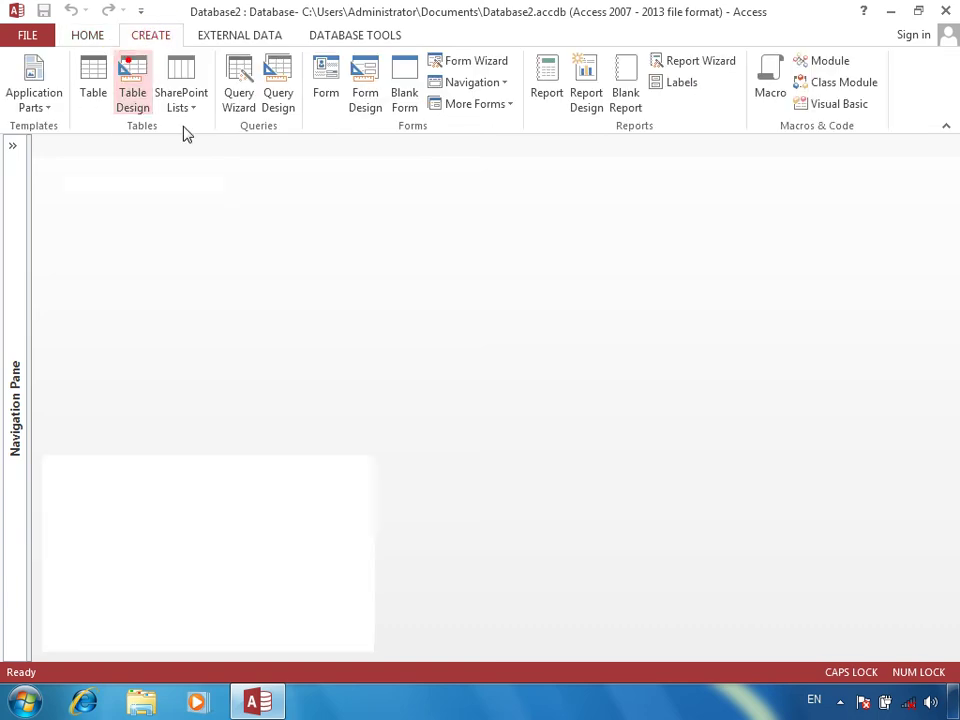
click(131, 70)
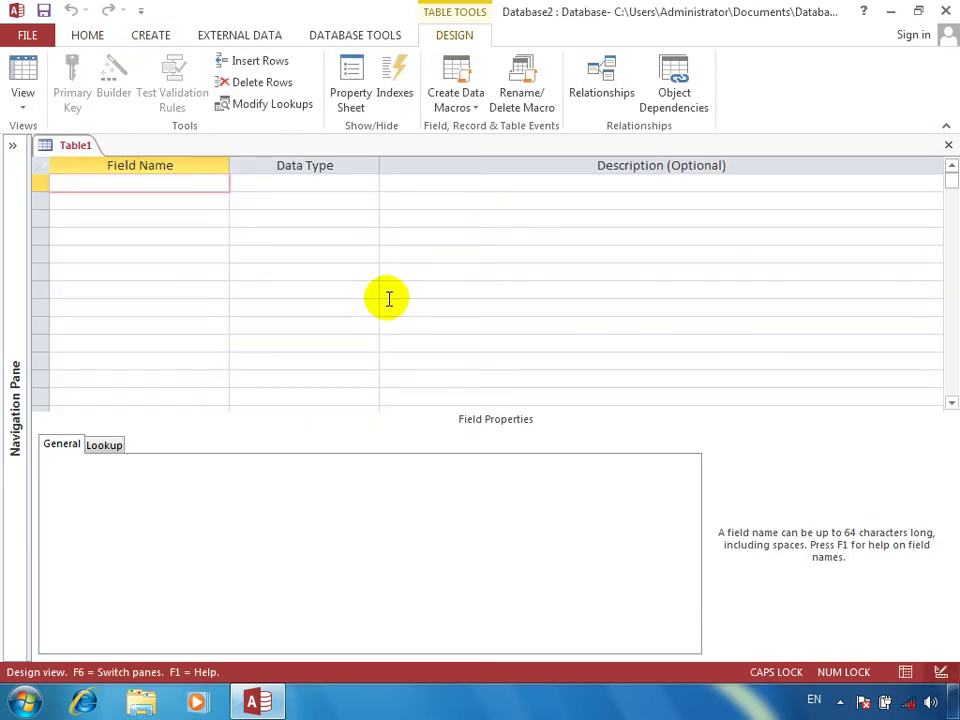
text(PRO)
text(DUCA)
key(BackSpace)
text(TNO)
key(Tab)
text(a)
key(Tab)
key(Tab)
Add a PRODUCTNAME field with the Short Text data type to the table design
text(PRODUCT)
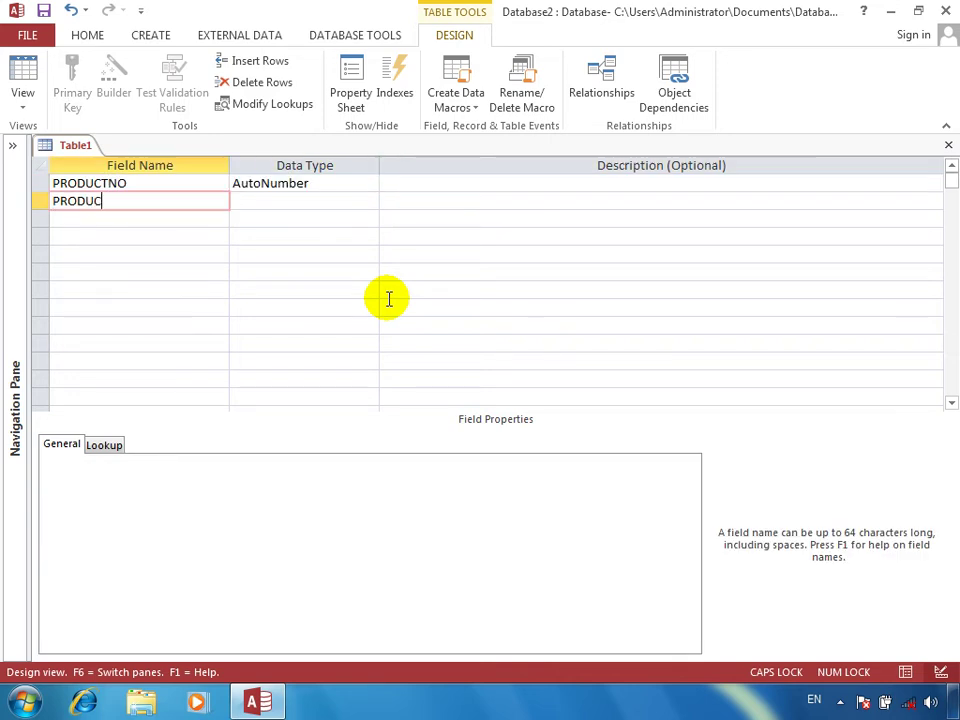
text(NAME)
key(Tab)
text(N)
key(BackSpace)
key(BackSpace)
text(T)
key(alt+Down)
key(Return)
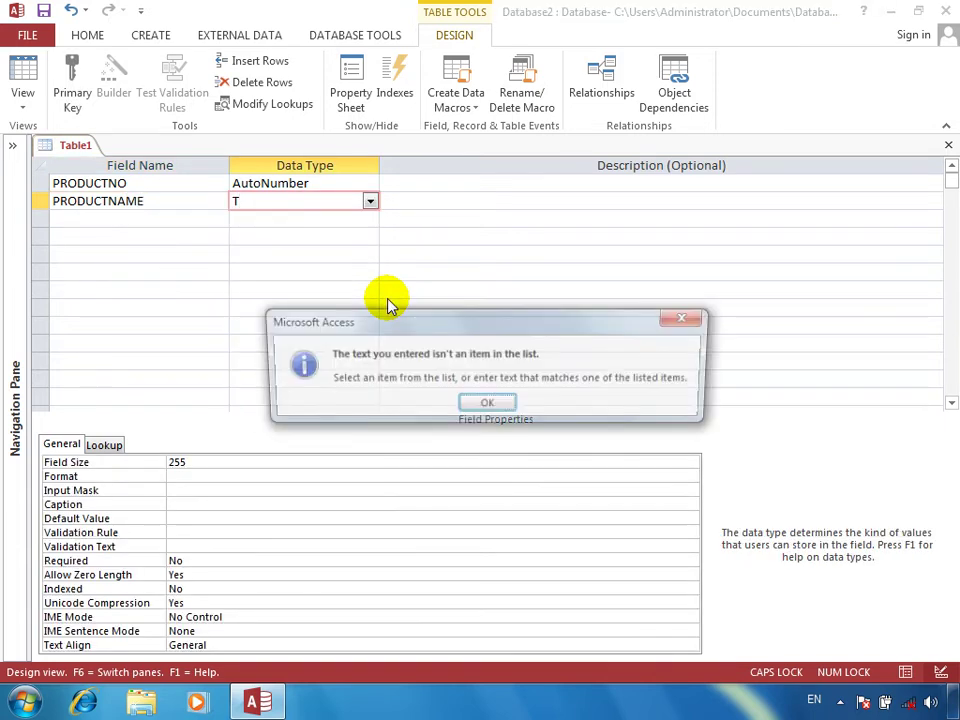
key(Return)
key(Down)
key(Tab)
key(Tab)
Add a PRODUCTTYPE field with the Short Text data type below PRODUCTNAME
text(PRODR)
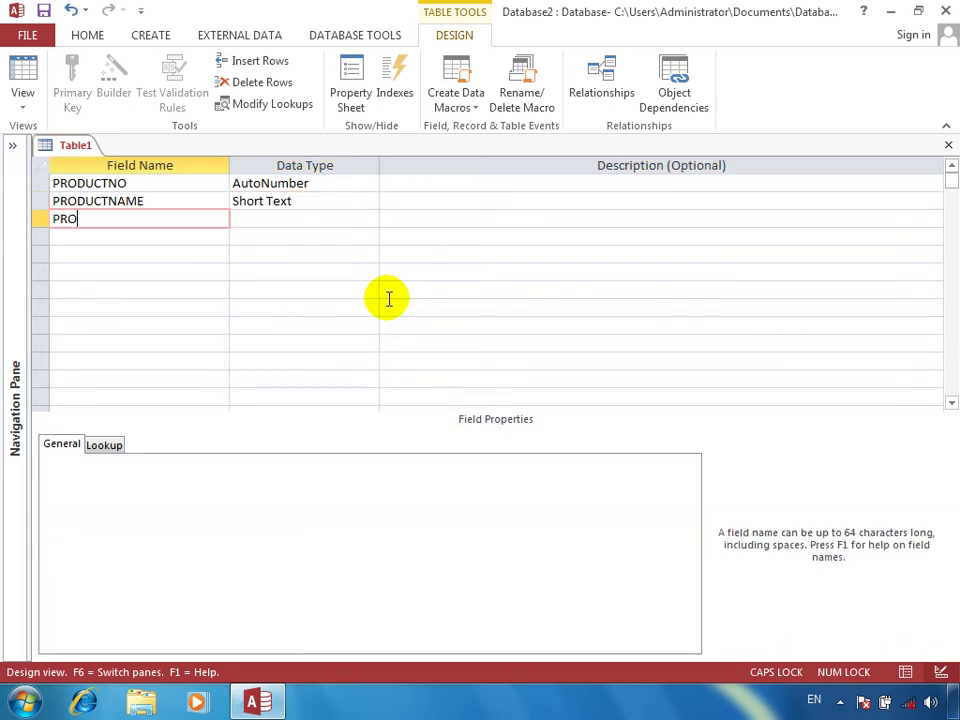
key(BackSpace)
text(UCTNA)
key(BackSpace)
text(TTYPE)
key(Tab)
key(Tab)
key(Tab)
Add QTY and PRICE fields to the table design, both with the Number data type
text(QTY)
key(Tab)
text(N)
key(Tab)
key(Tab)
text(QP)
key(BackSpace)
key(BackSpace)
text(PRICE)
key(Tab)
text(N)
key(Tab)
key(Tab)
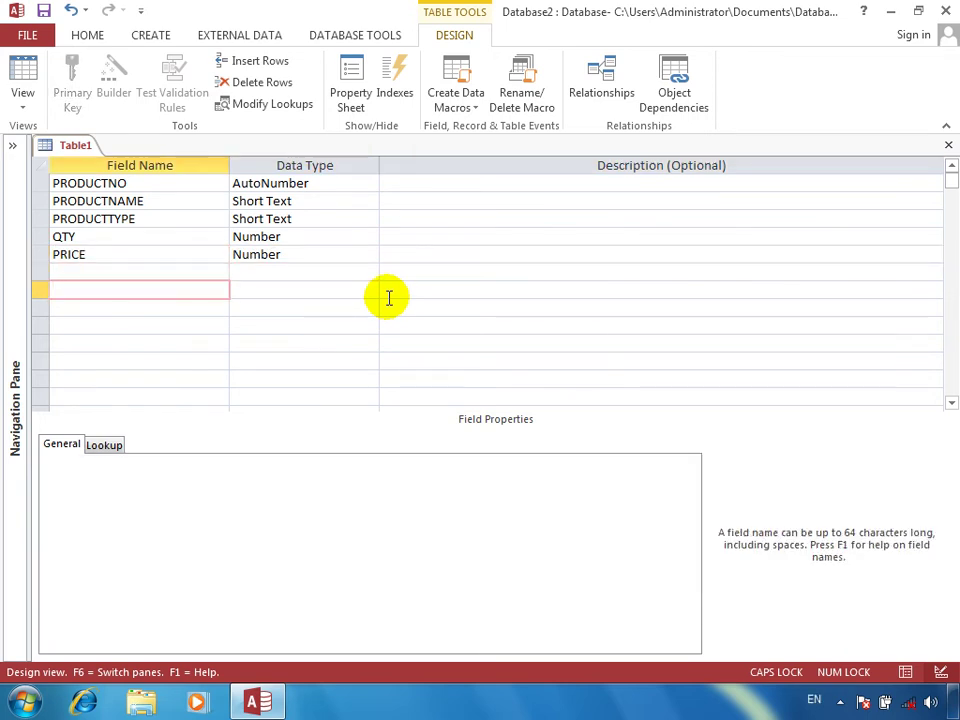
Add a DISCOUNT field with the Number data type below PRICE
text(DISCOUNT)
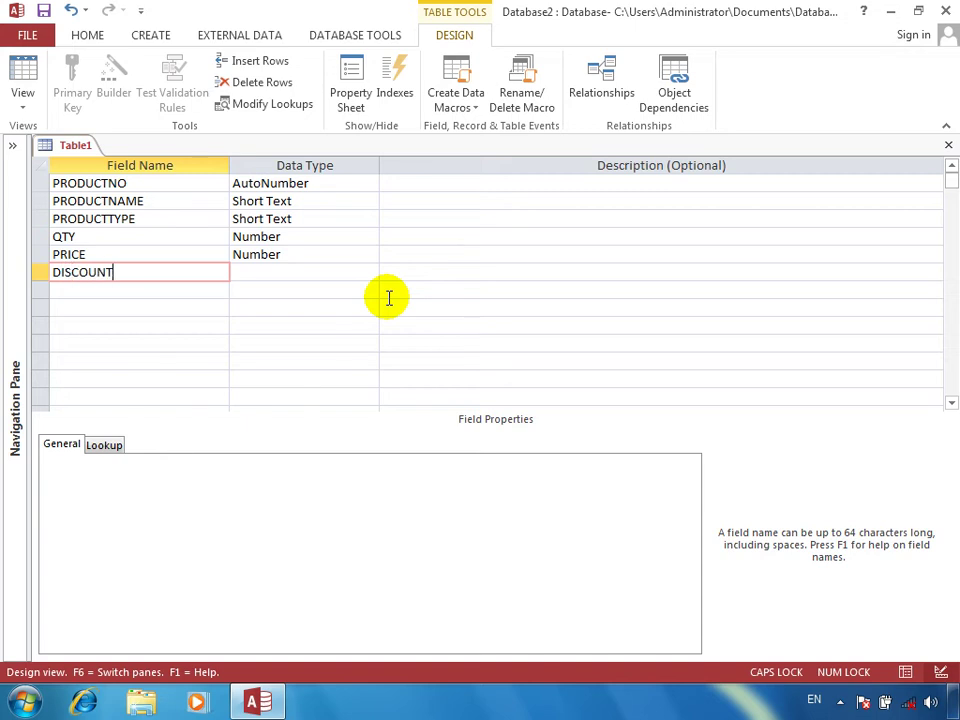
key(Tab)
text(N)
key(Tab)
key(Tab)
key(Tab)
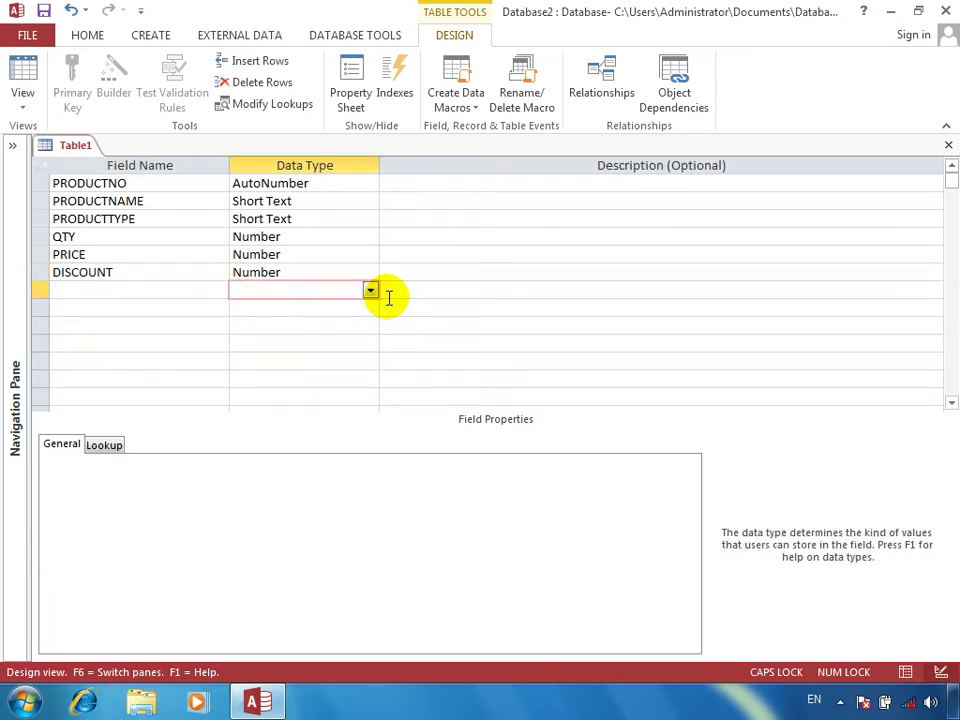
key(shift+Tab)
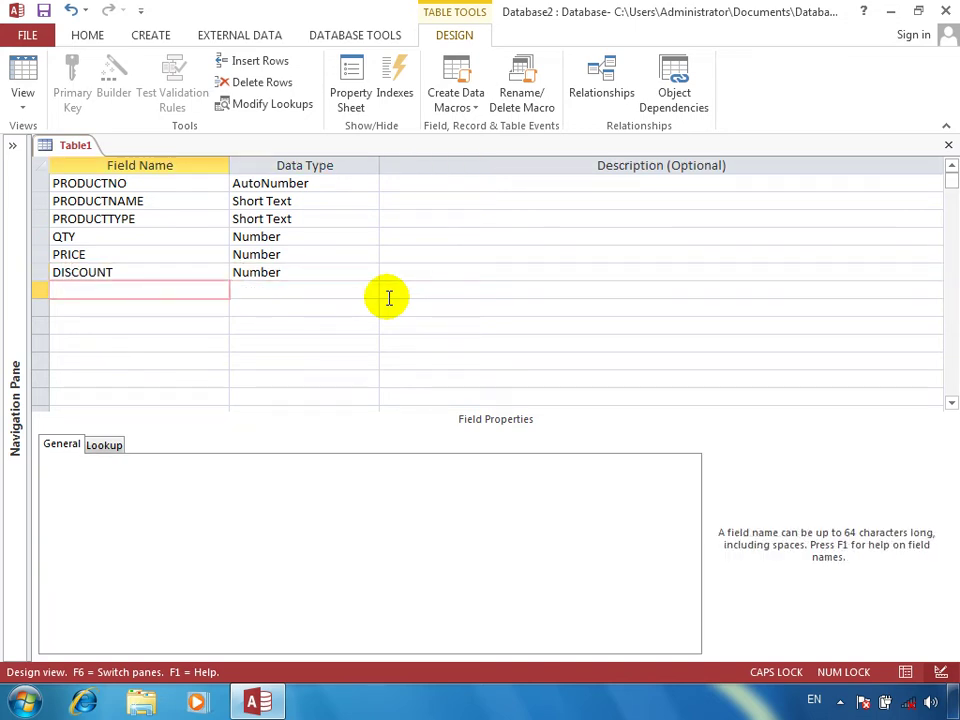
Add GAMOUNT and NETAMOUNT fields below DISCOUNT, both with the Number data type
text(GAMOUNT)
key(Tab)
text(N)
key(Tab)
key(Tab)
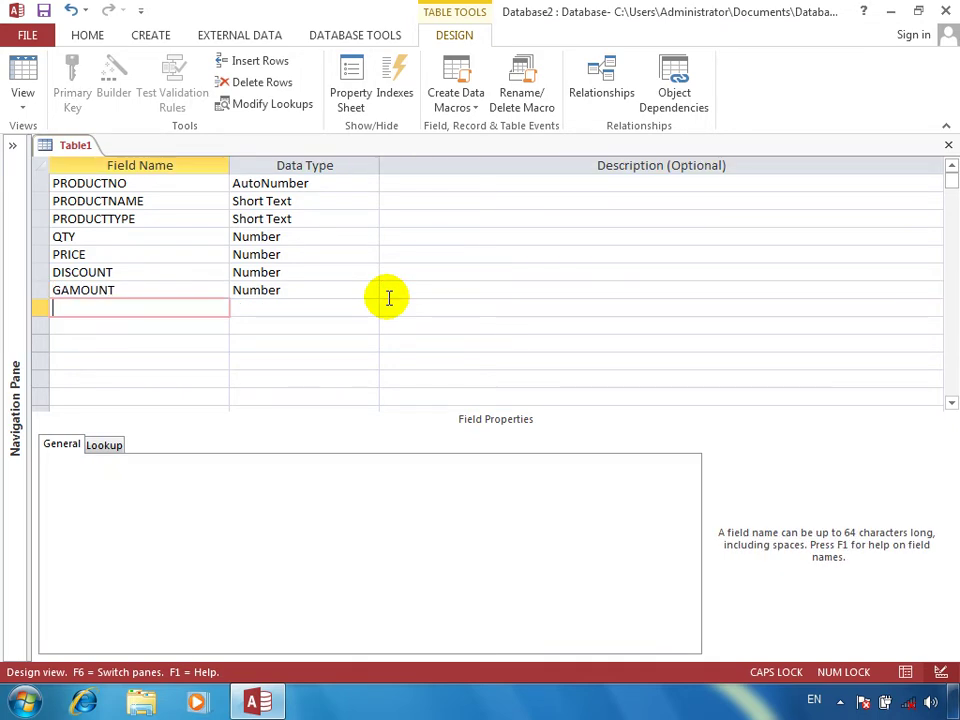
text(NETAMOUNT)
key(Tab)
text(N)
key(Tab)
key(Tab)
Save the table as SHOP with an automatically defined primary key and close it
key(ctrl+s)
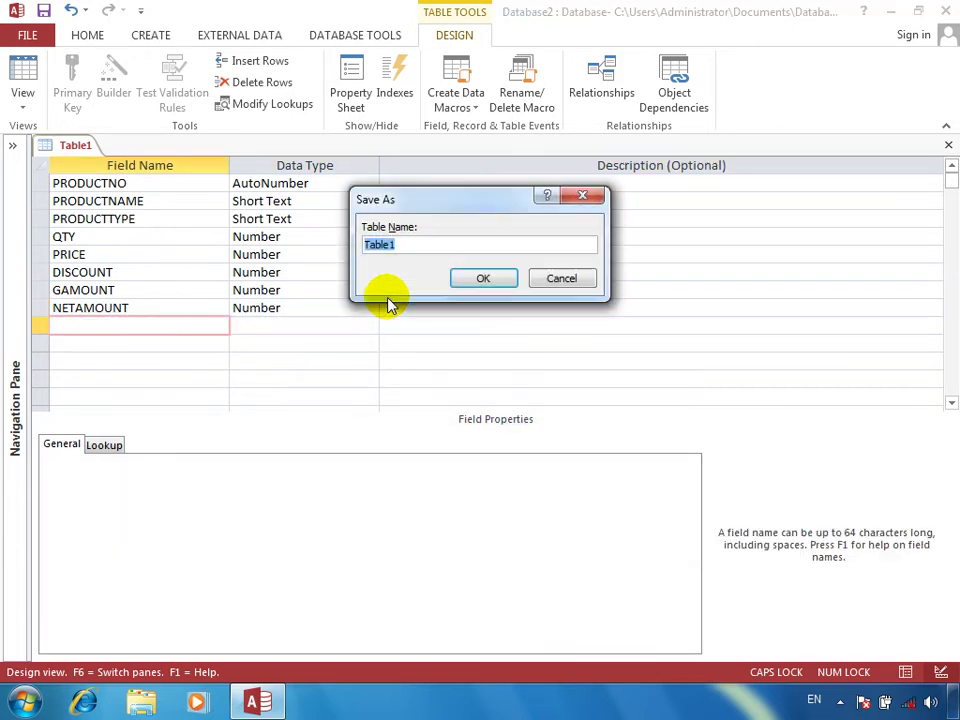
text(EMP)
key(BackSpace)
key(BackSpace)
key(BackSpace)
text(SHOP)
key(Return)
key(Return)
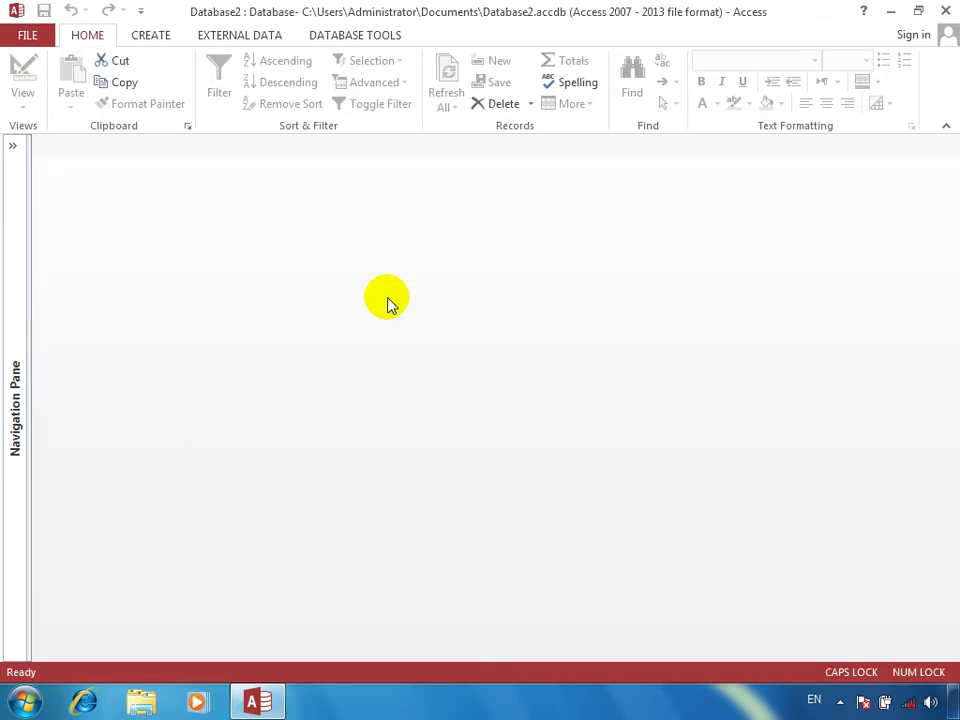
Create a new query in design view on the SHOP table and add all its fields to the design grid
click(152, 37)
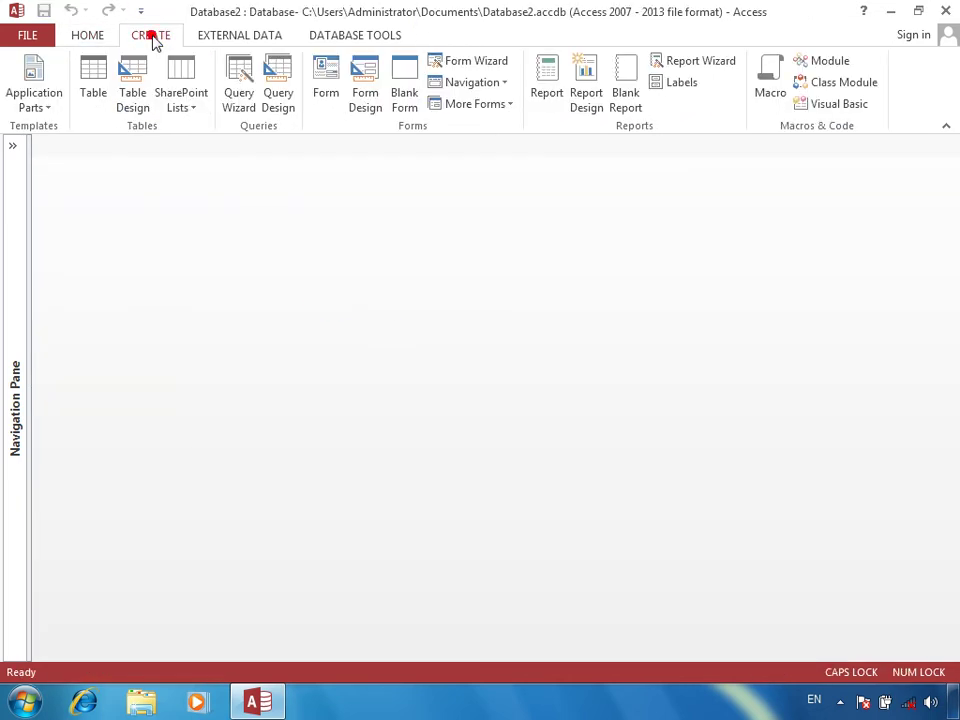
click(279, 82)
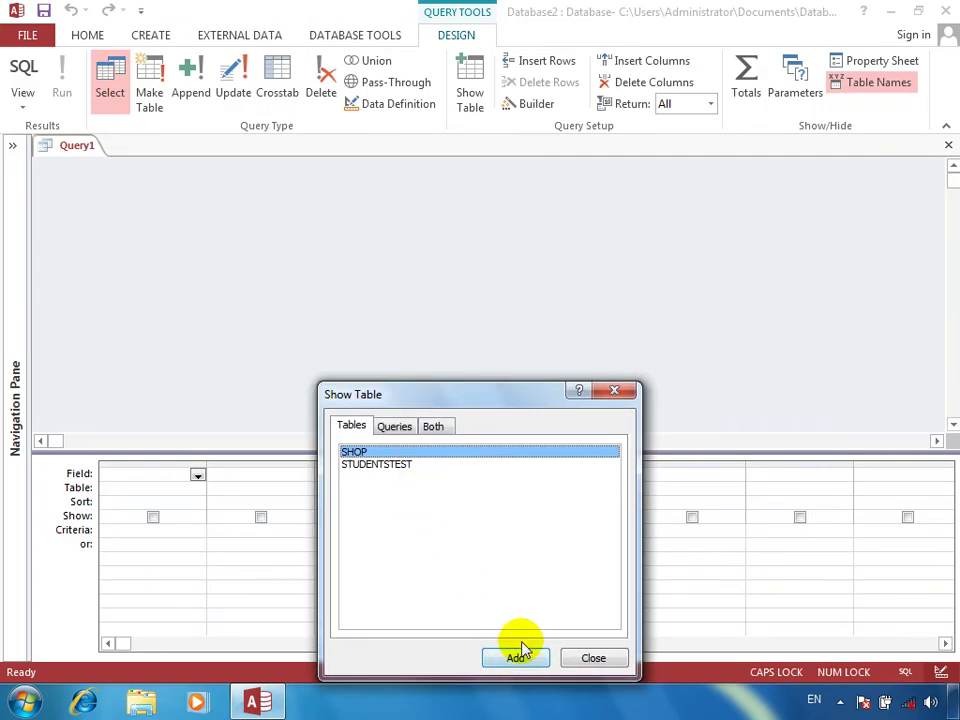
click(512, 657)
click(585, 660)
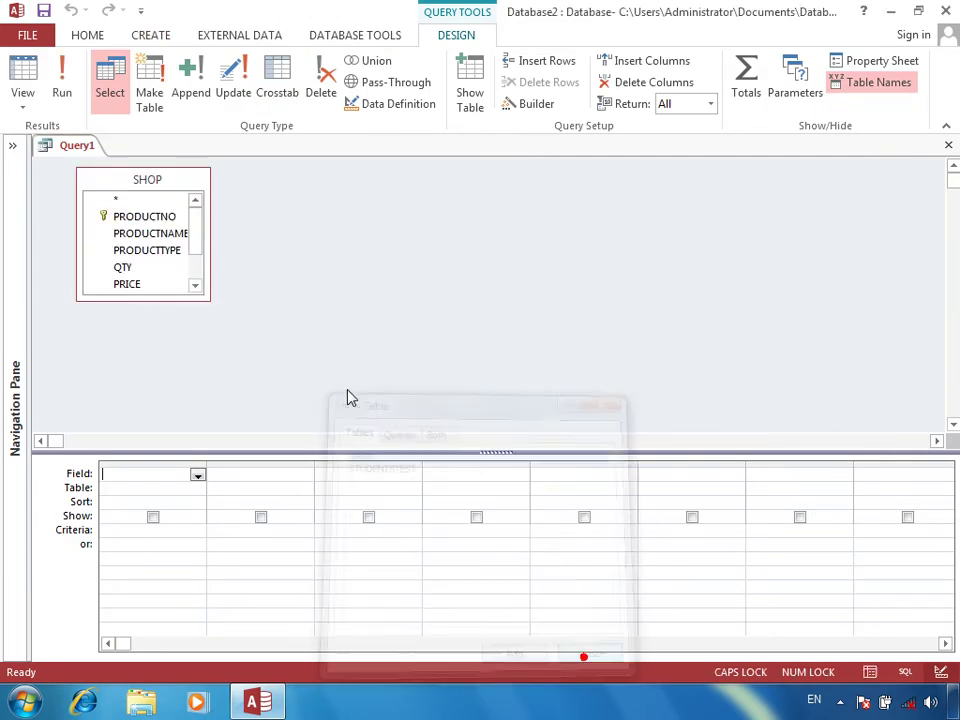
double_click(143, 182)
click(193, 242)
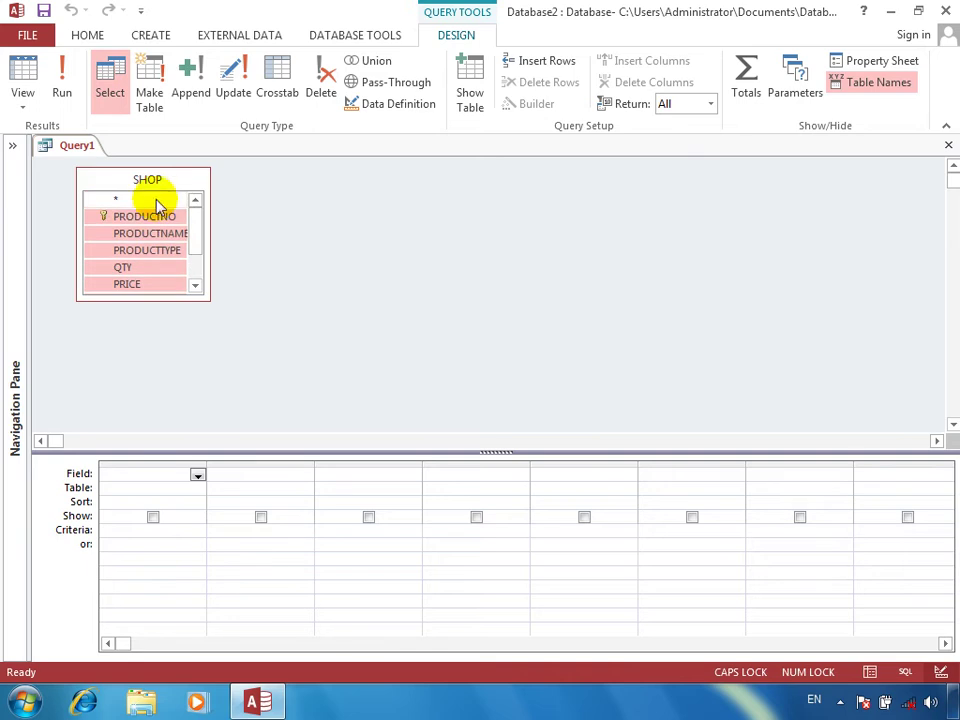
drag(154, 212, 154, 480)
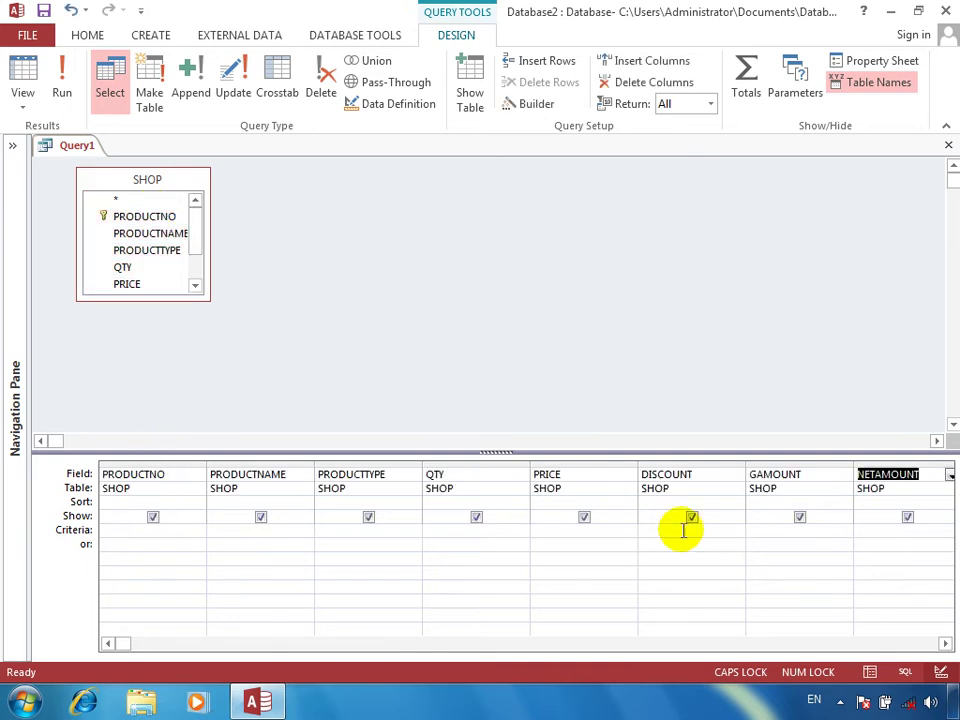
Turn the query's GAMOUNT column into the calculated expression GAMOUNT:QTY*PRICE
right_click(808, 474)
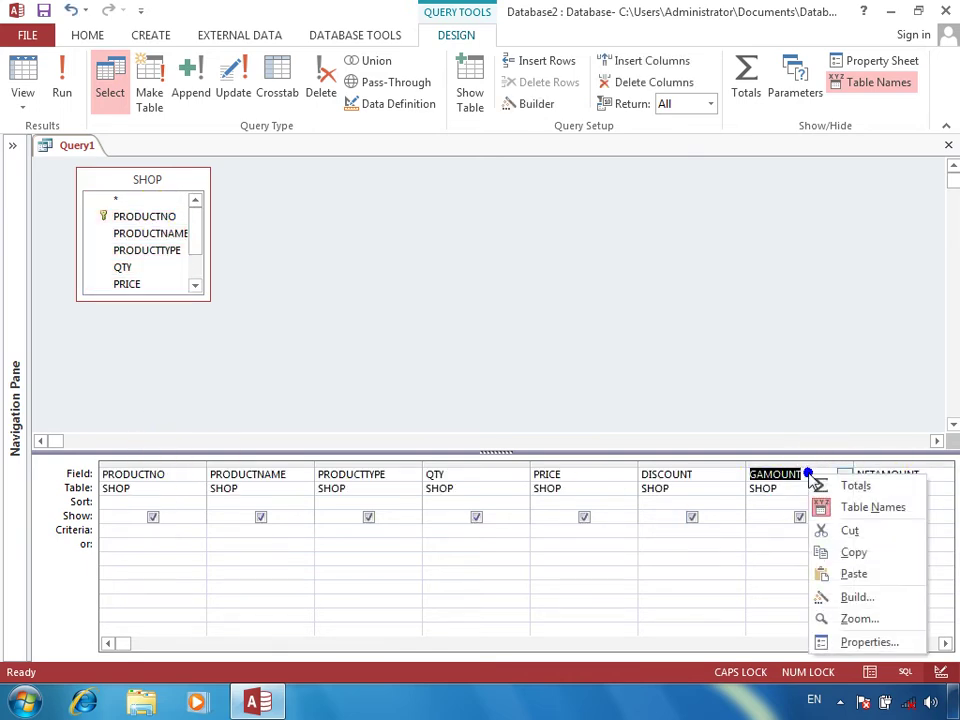
click(860, 619)
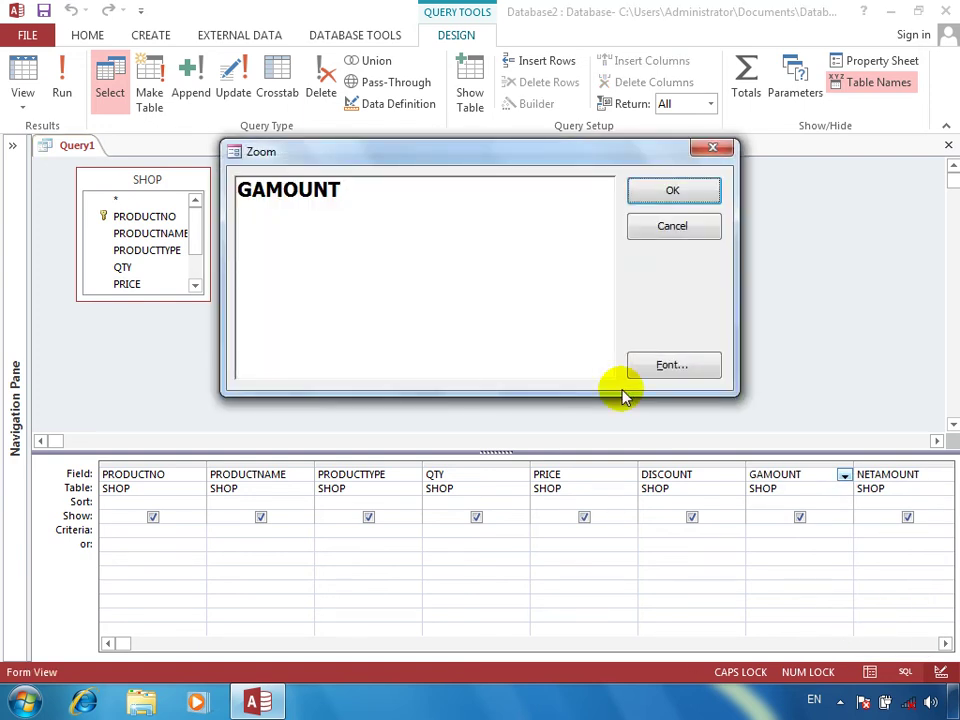
click(433, 270)
text(:)
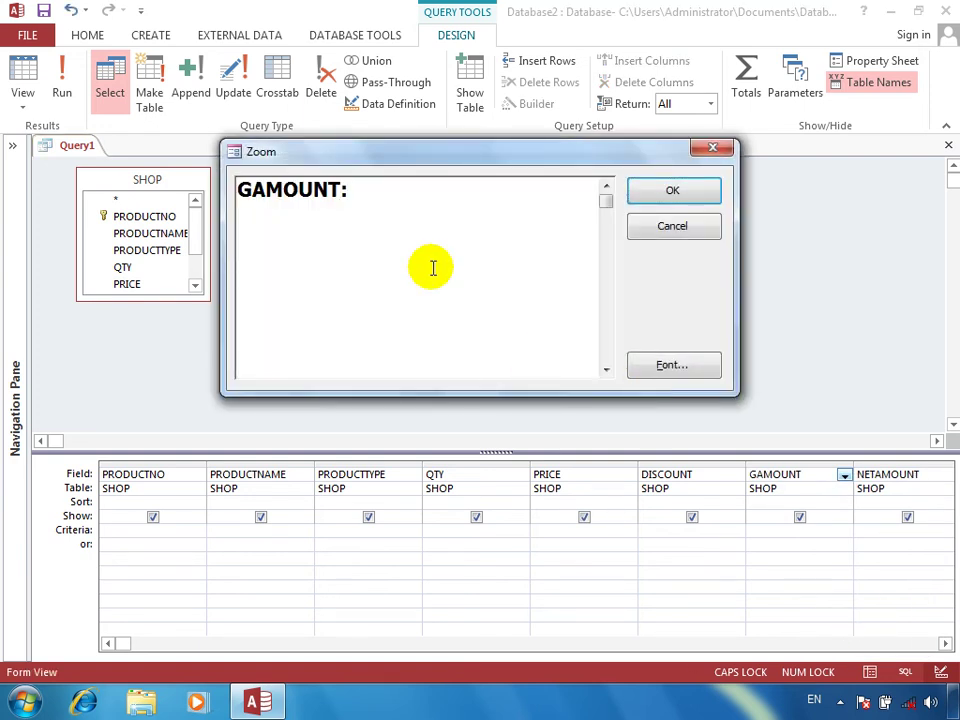
text(QTY*PRICE)
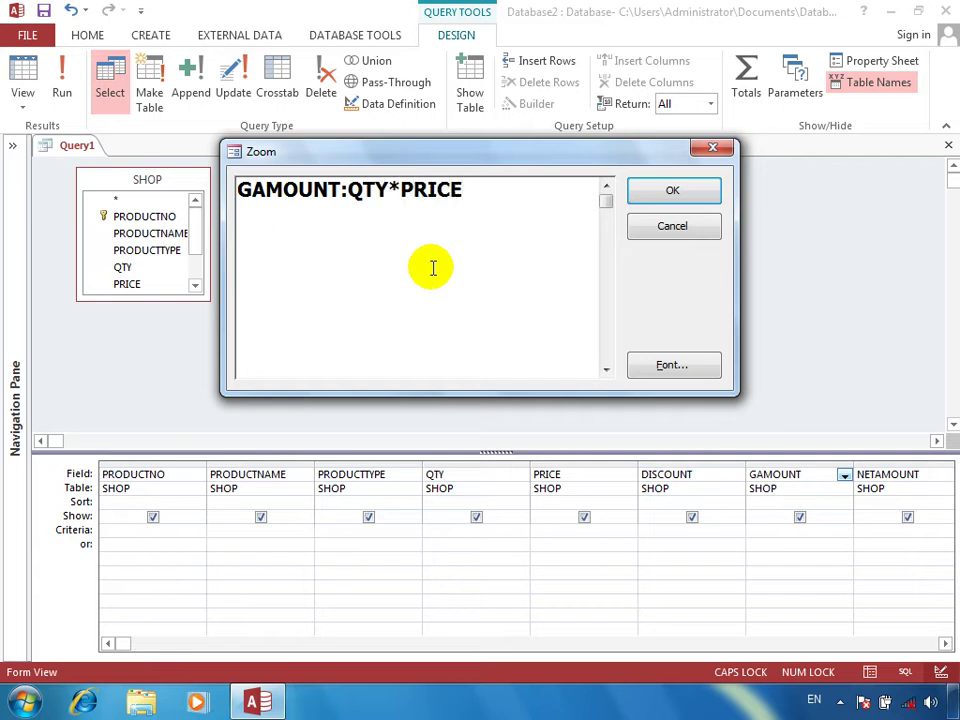
key(Return)
Turn the query's NETAMOUNT column into the calculated expression NETAMOUNT:QTY*PRICE-QTY*PRICE*DISCOUNT/100
right_click(914, 473)
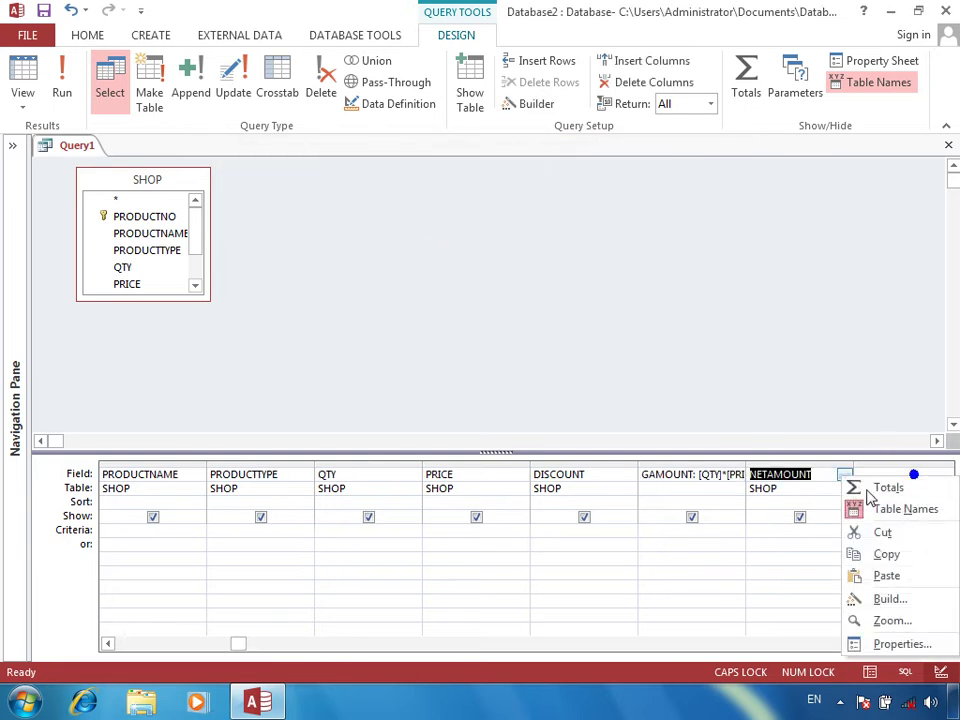
click(886, 619)
click(445, 242)
text(:)
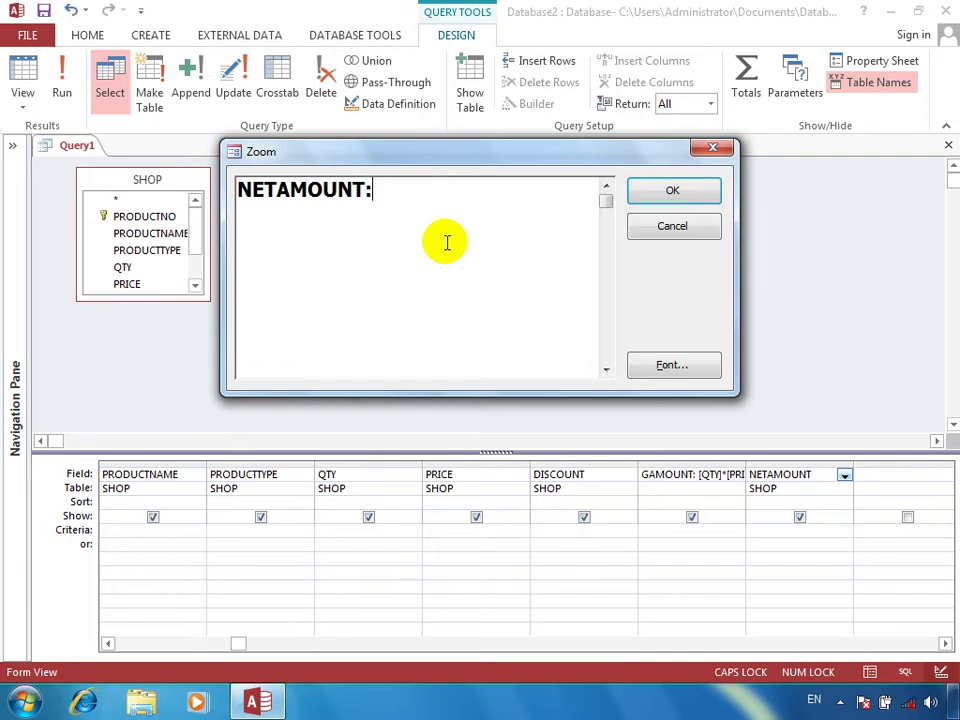
text(QTY()
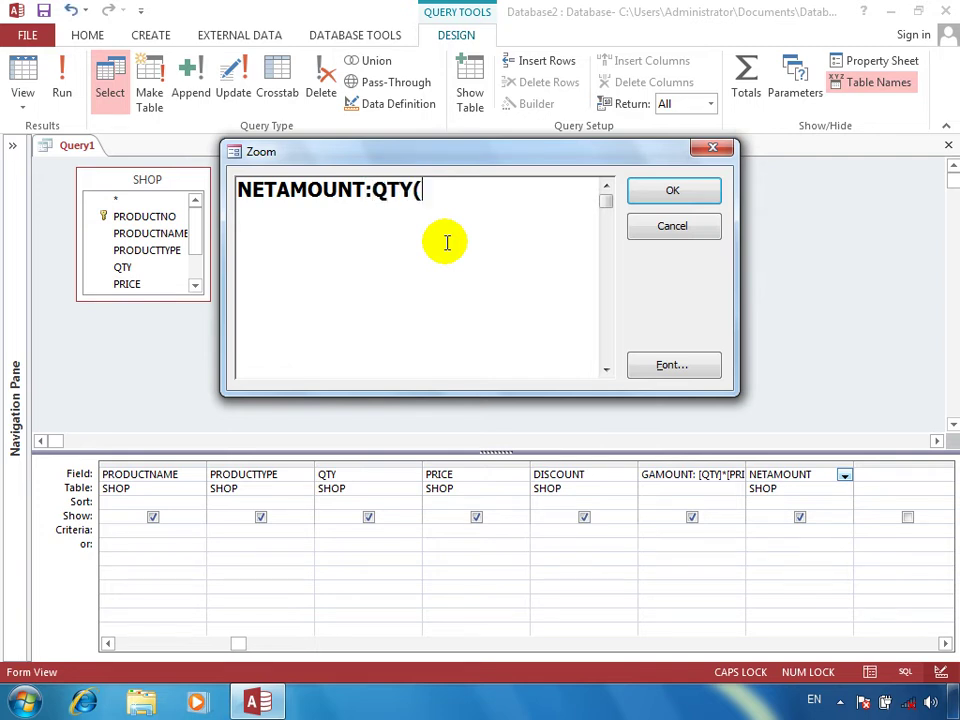
key(BackSpace)
text(*PICE)
key(BackSpace)
key(BackSpace)
text(RICE)
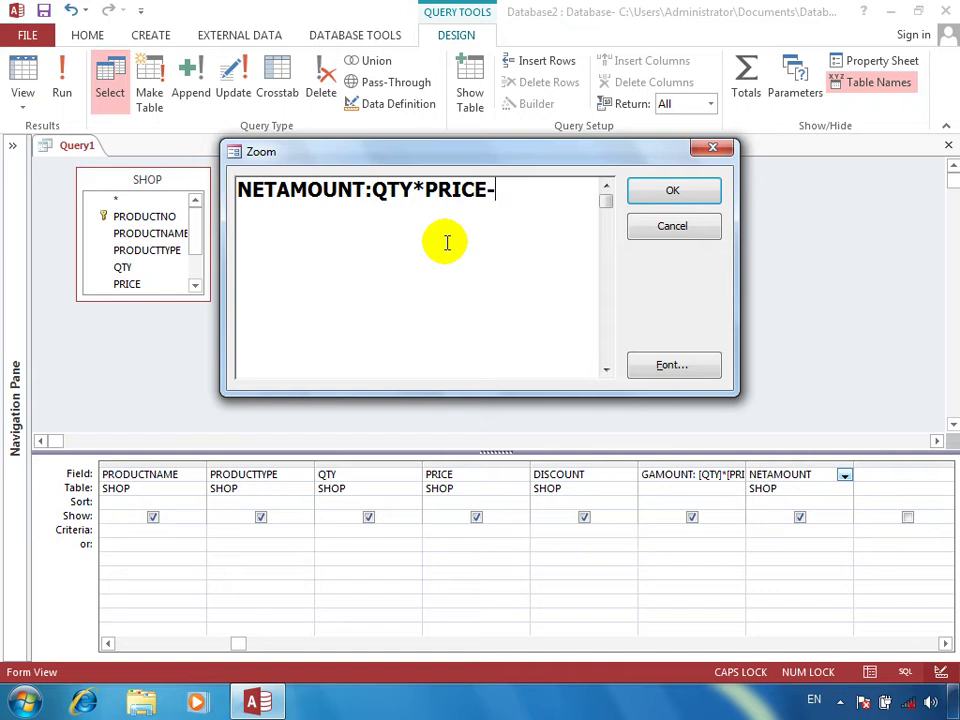
text(-QTY*PRICE)
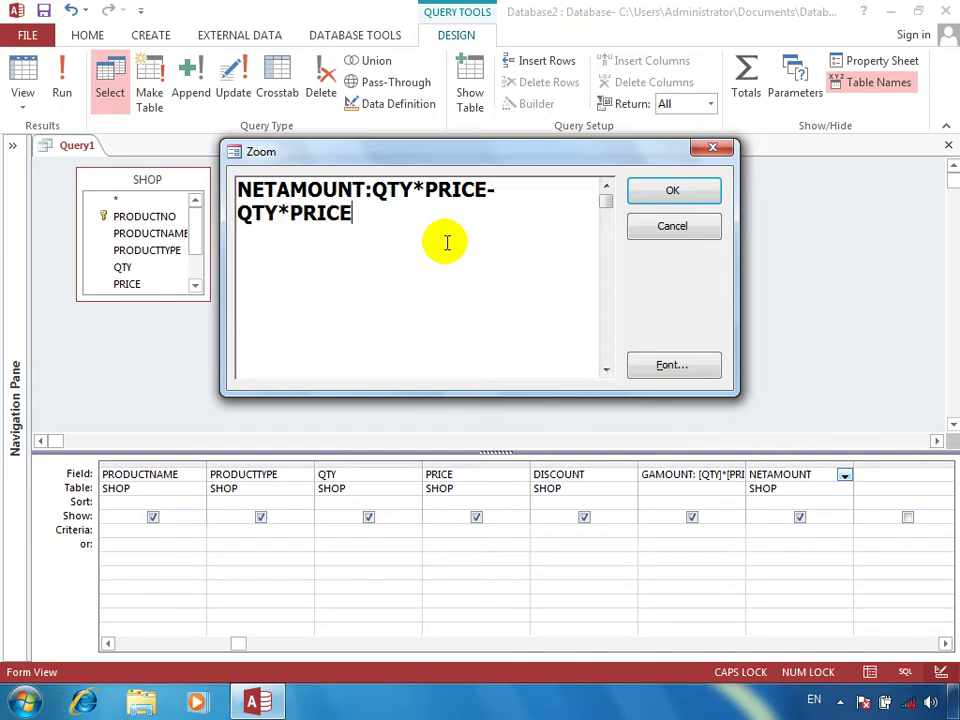
text(*DISCOUNT)
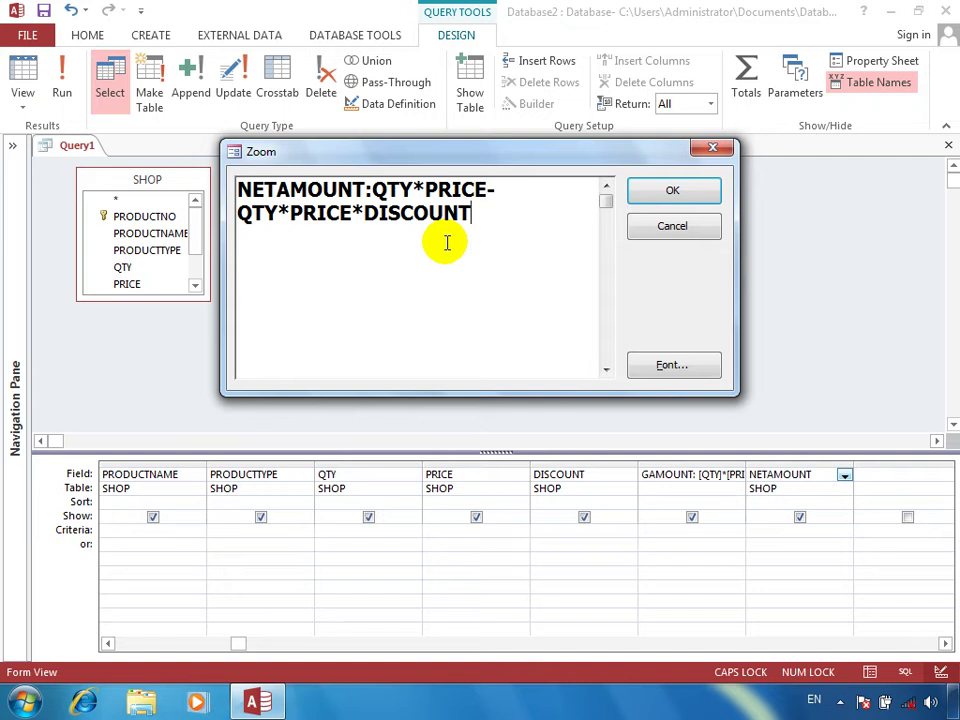
text(/100)
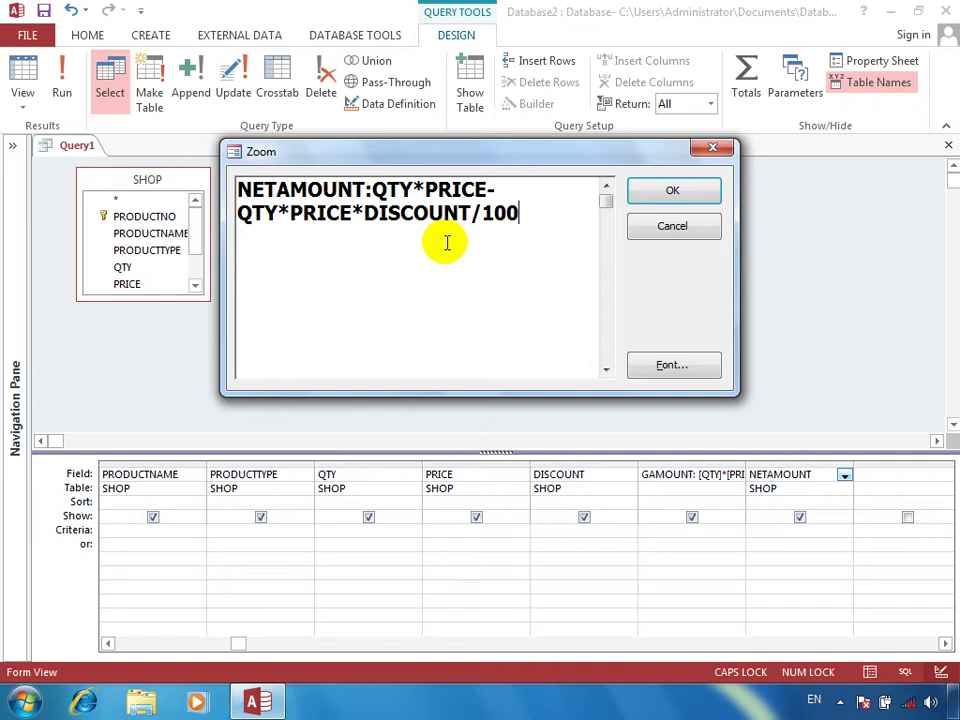
drag(489, 191, 376, 189)
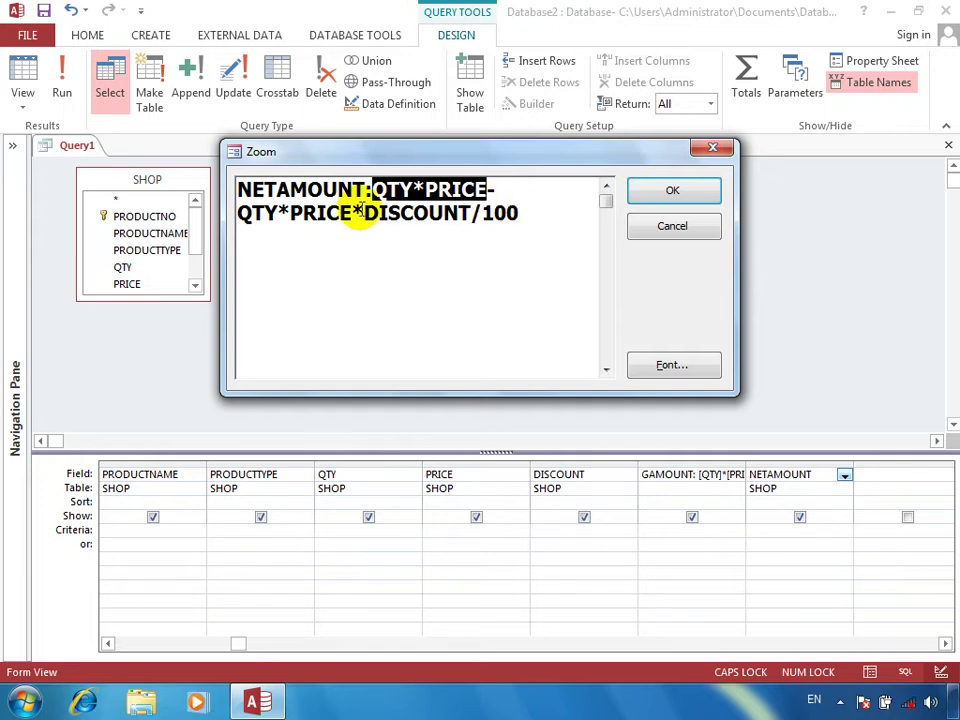
click(692, 189)
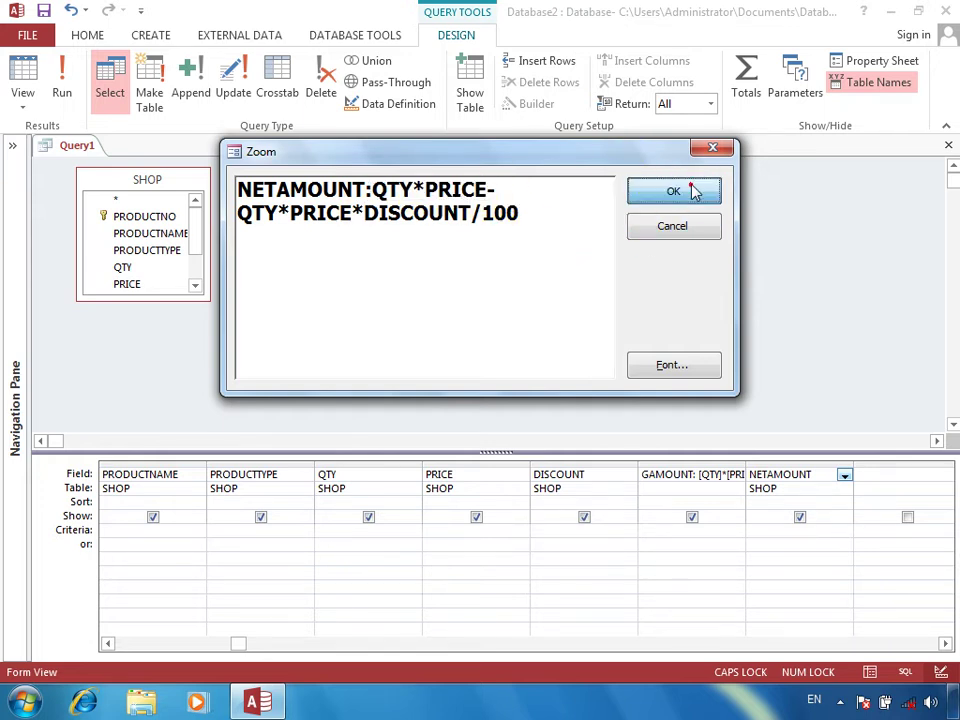
Run the query and start its first record with PRODUCTNAME COMPUTER and PRODUCTTYPE DELL
click(63, 82)
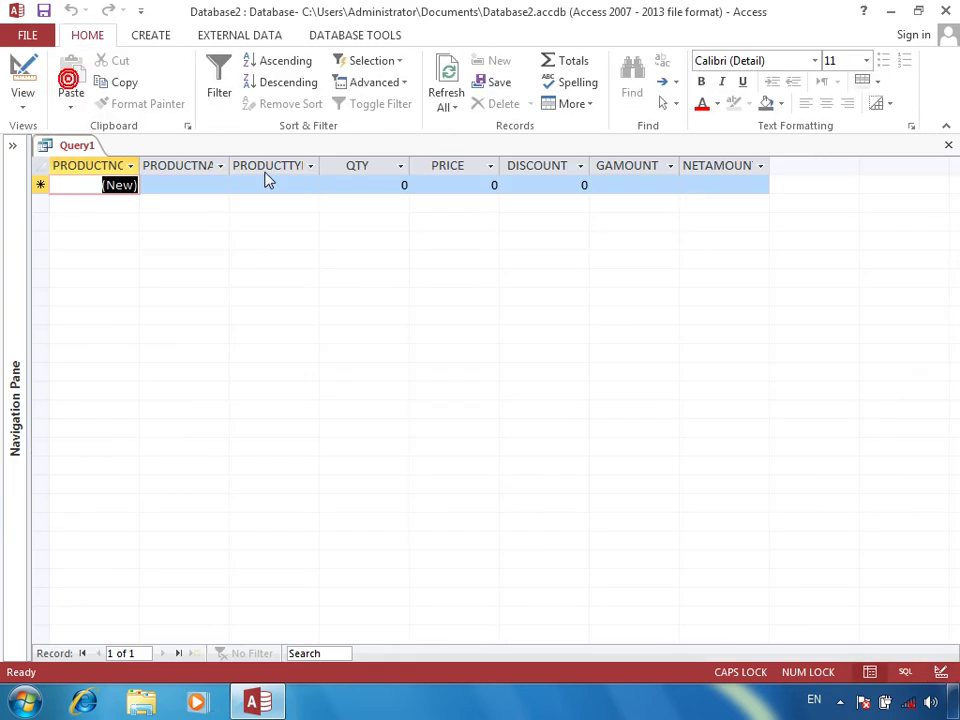
key(Tab)
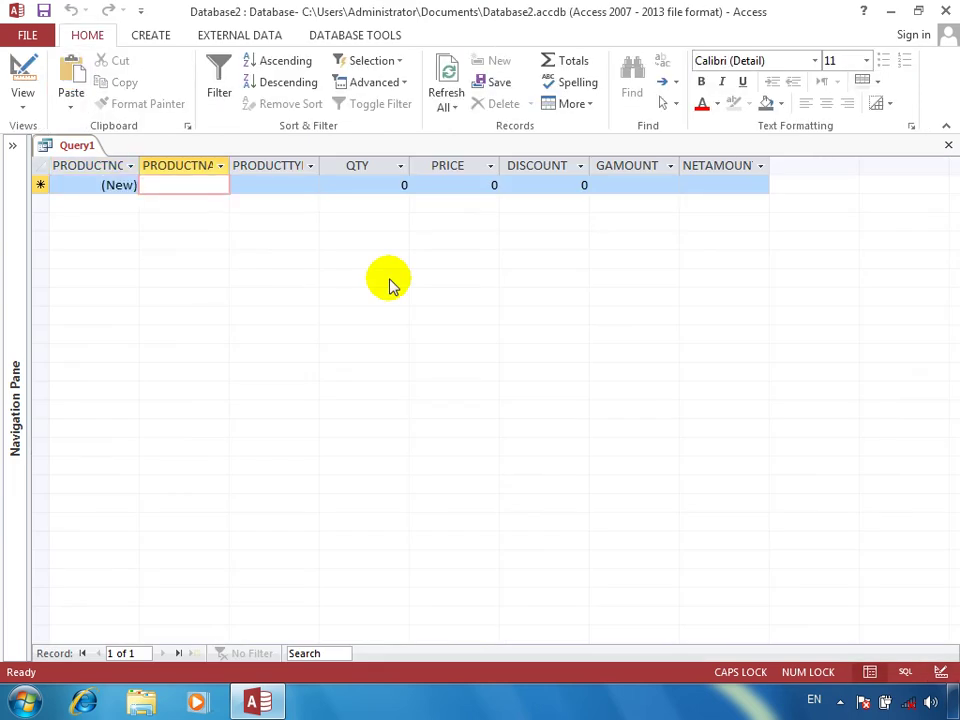
text(COMPUTER)
key(Tab)
text(DELL)
key(Tab)
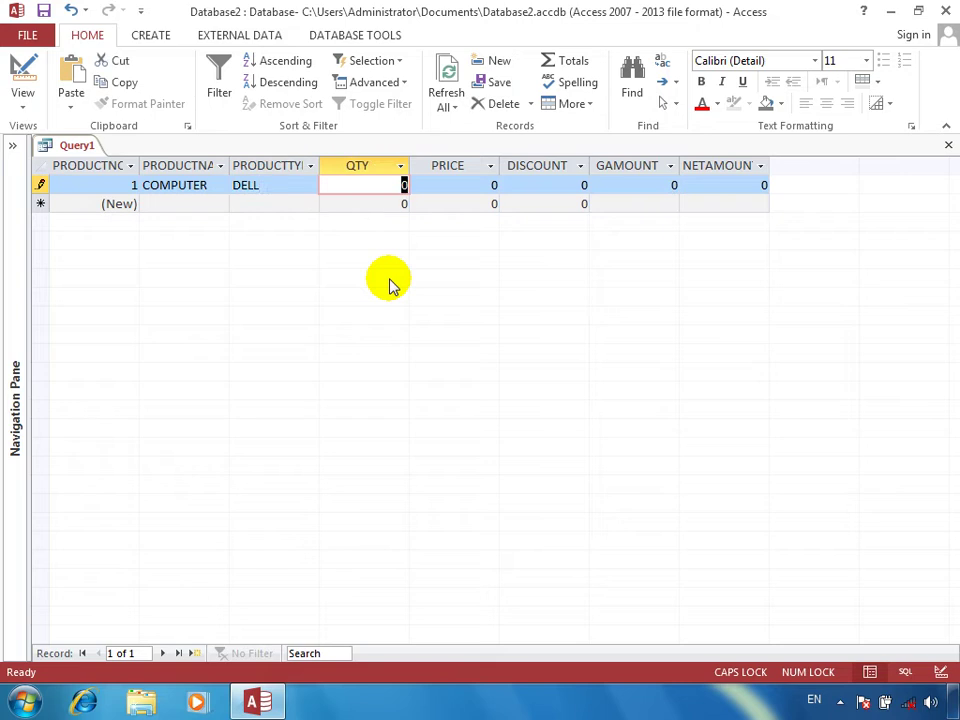
Set the COMPUTER record's QTY to 20 and its PRICE to 1000
text(2)
key(Tab)
text(1000)
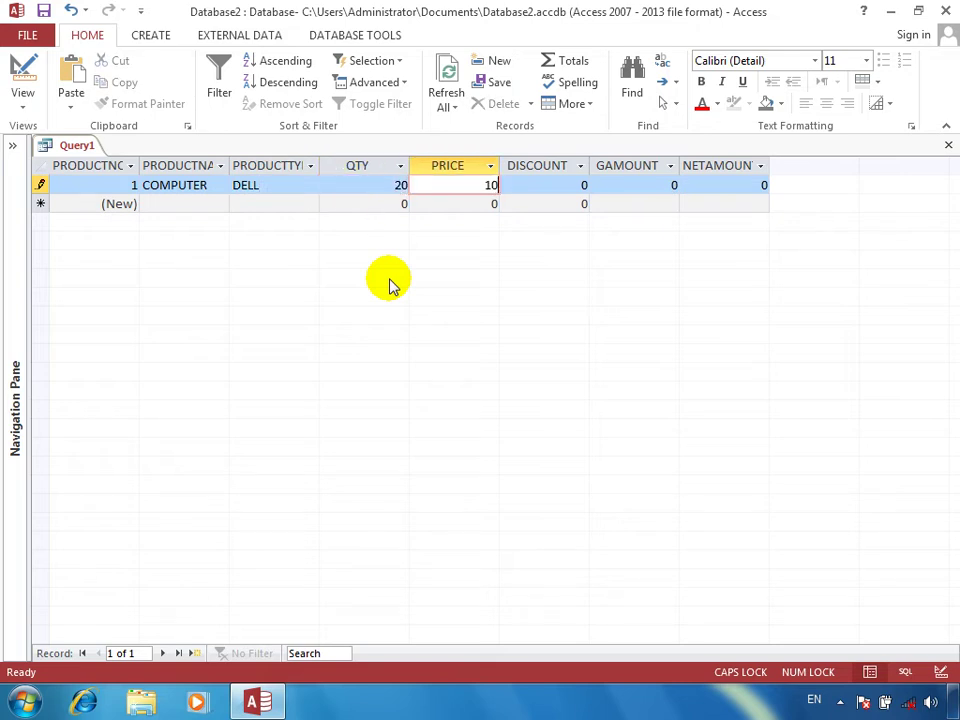
key(Tab)
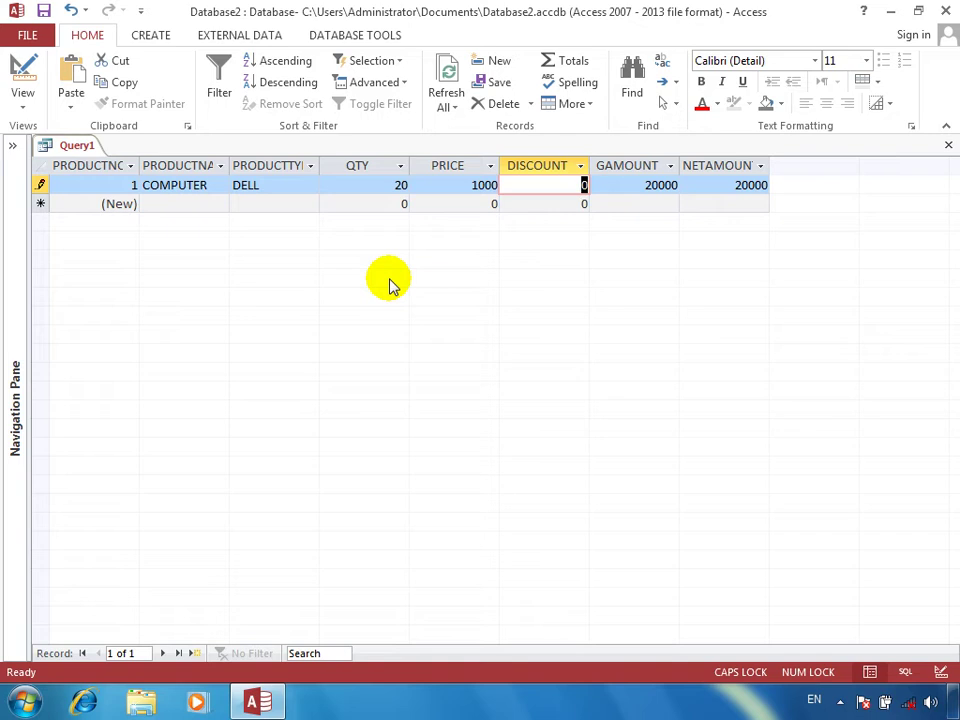
Set the DELL record's DISCOUNT to 4 and fit the PRODUCTNAME and PRODUCTTYPE columns to their contents
text(4)
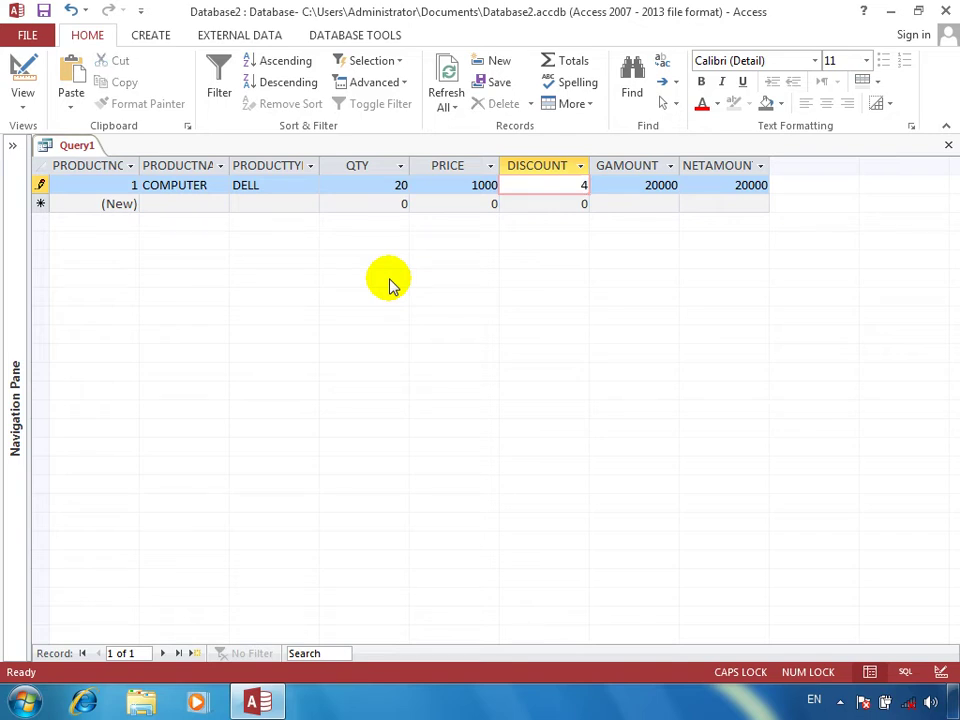
key(Tab)
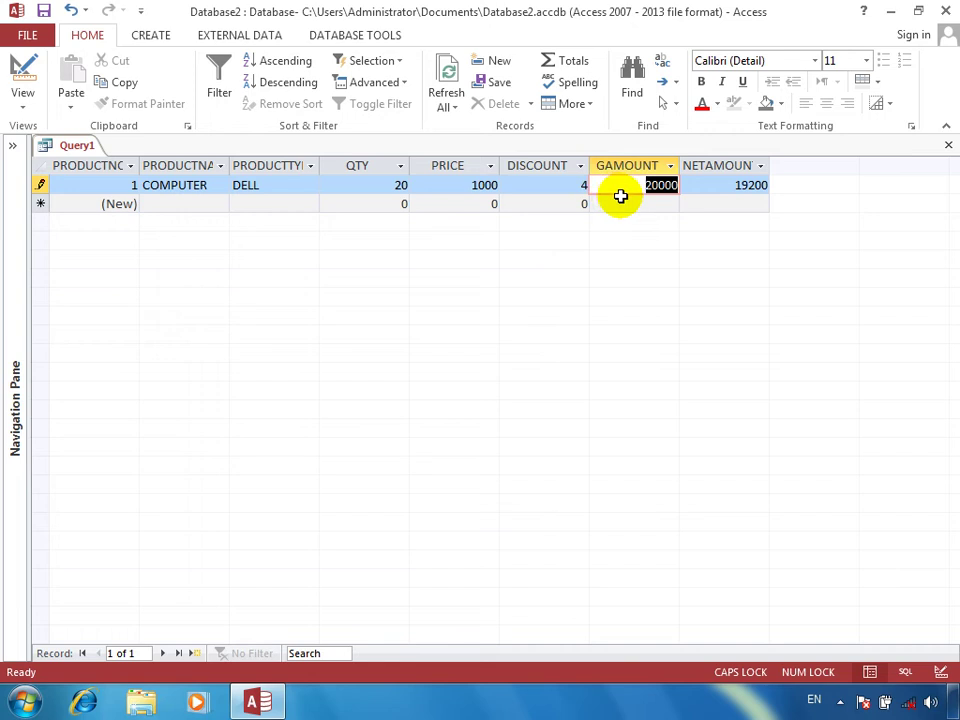
double_click(227, 165)
click(340, 165)
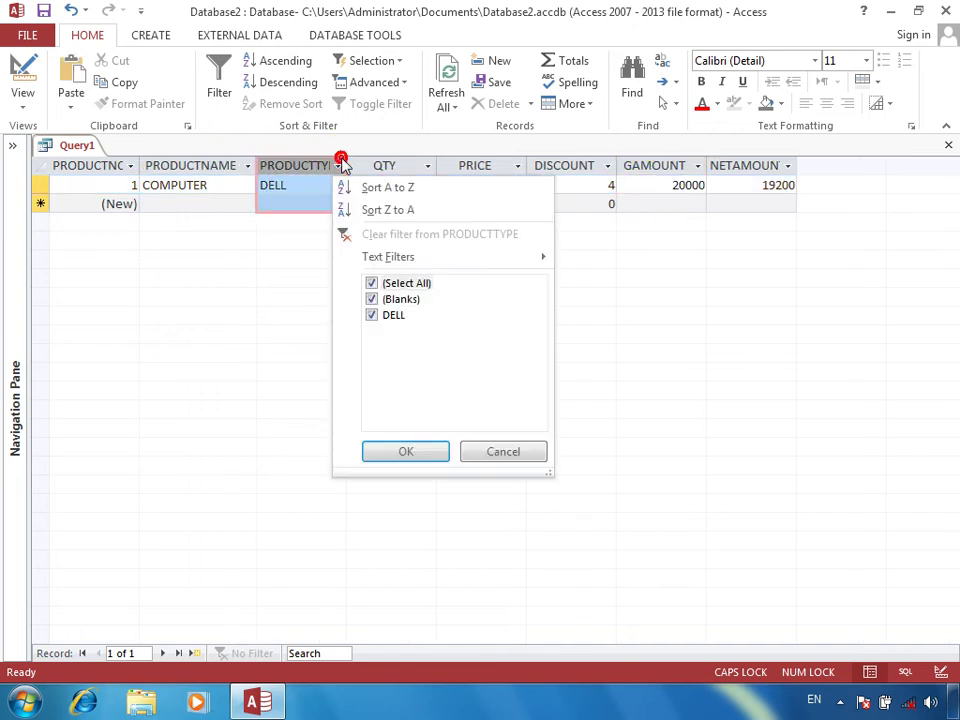
click(348, 158)
double_click(346, 163)
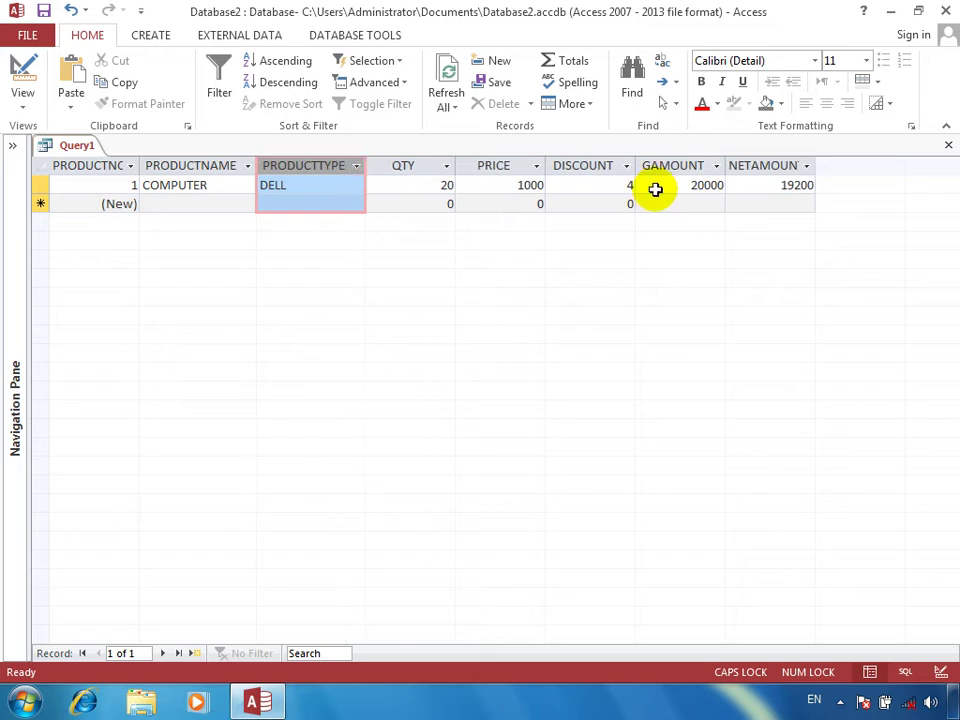
Examine the DELL record's PRICE, GAMOUNT, DISCOUNT and NETAMOUNT values to check the calculation
click(480, 181)
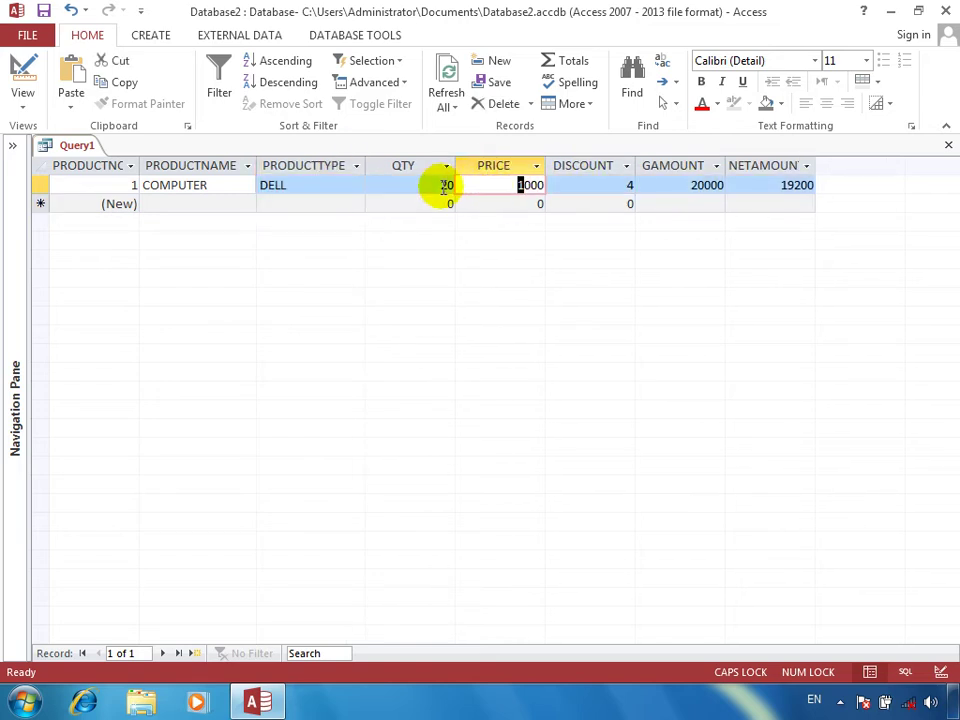
drag(494, 186, 550, 186)
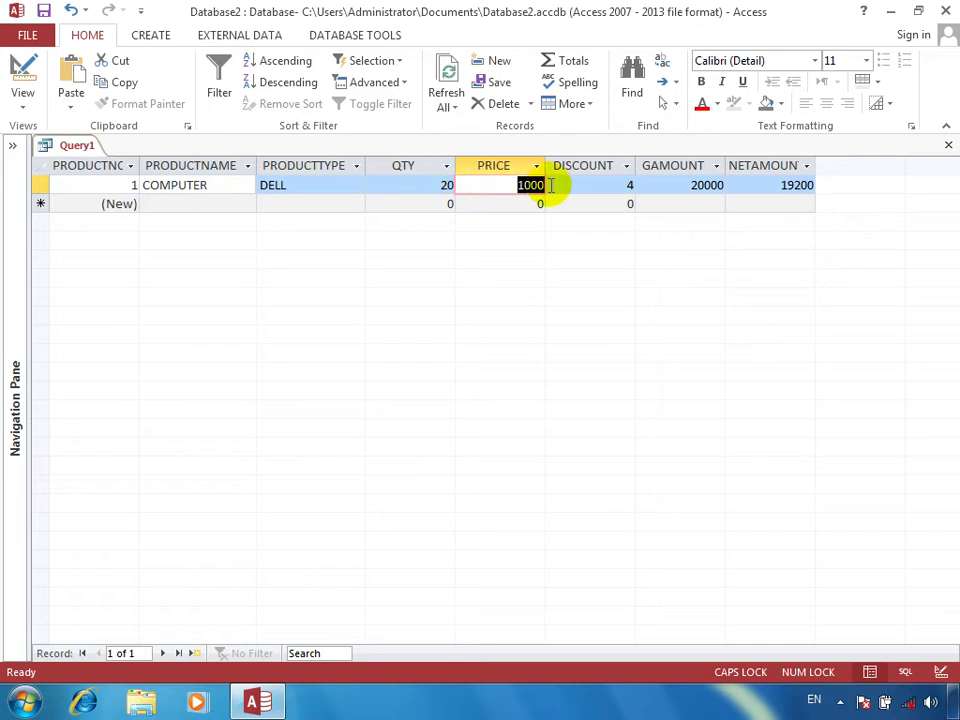
drag(658, 184, 752, 207)
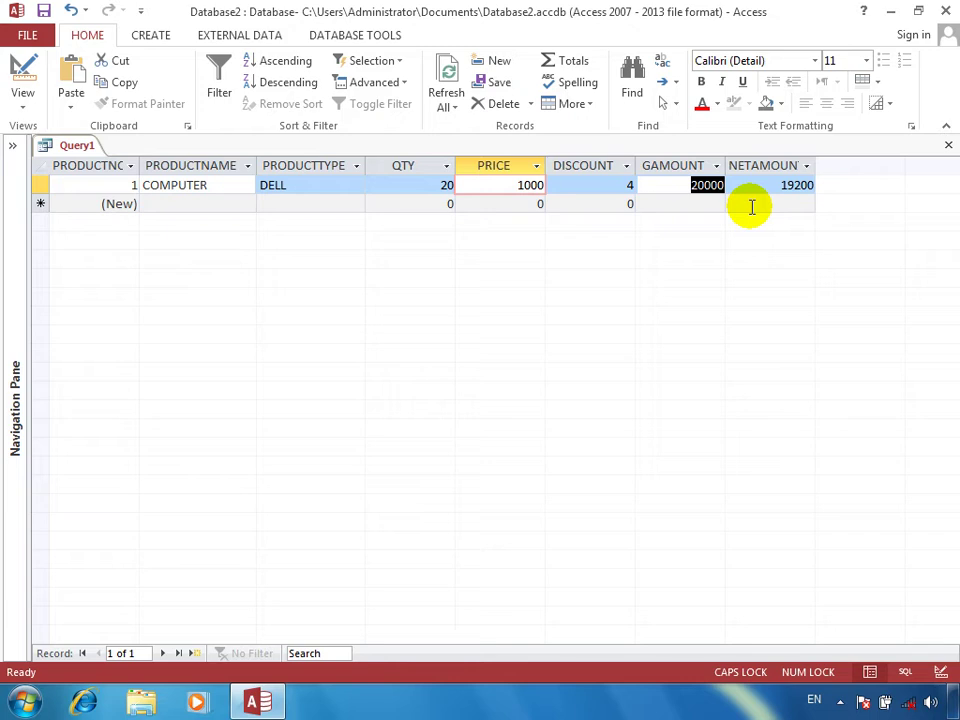
drag(596, 180, 636, 182)
click(602, 184)
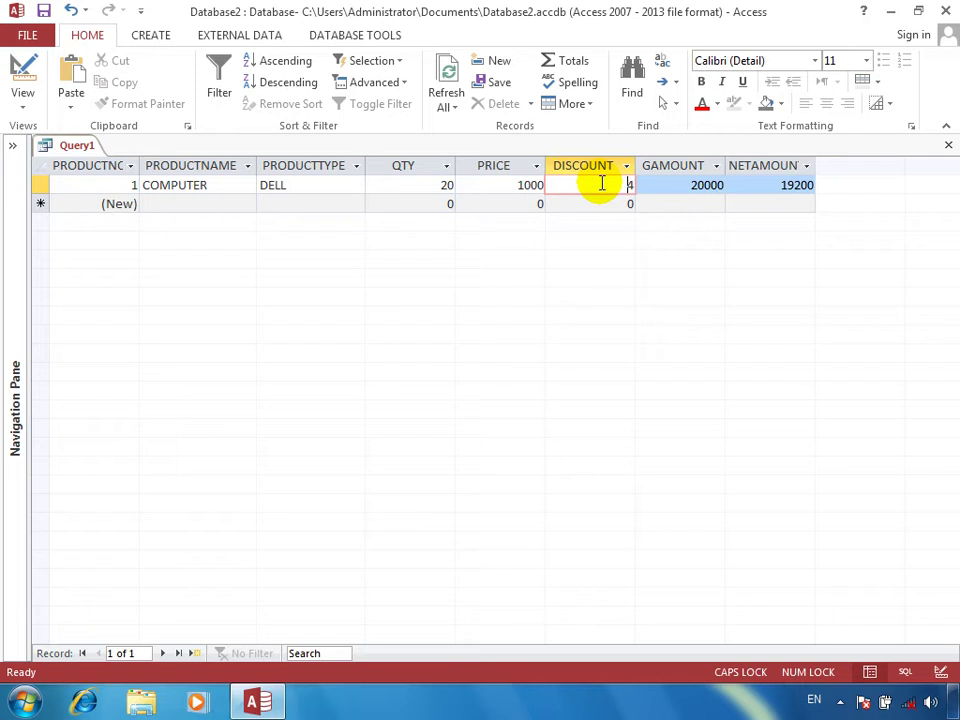
drag(767, 184, 829, 185)
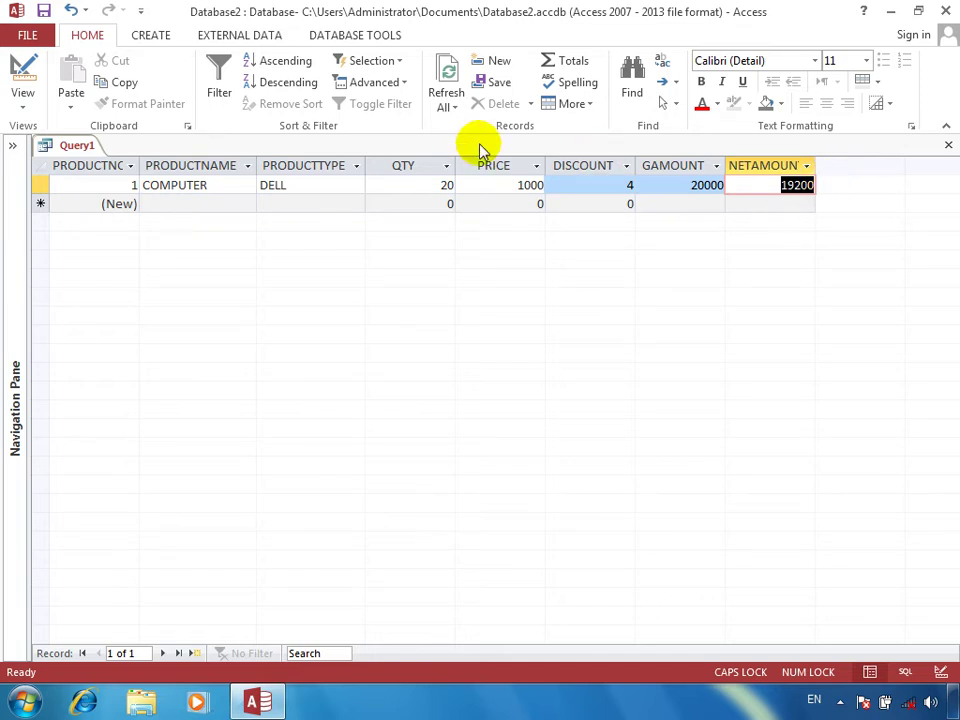
Start a second record with PRODUCTNAME COMPUTER and PRODUCTTYPE HP
click(160, 204)
text(COMPUTER)
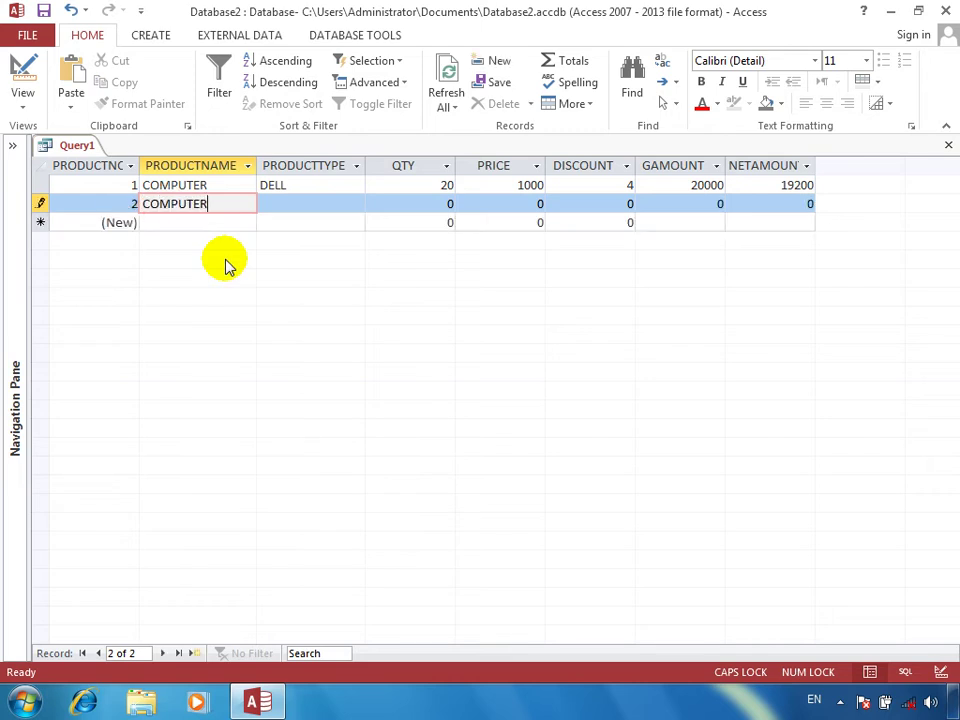
key(Tab)
text(HP)
key(Tab)
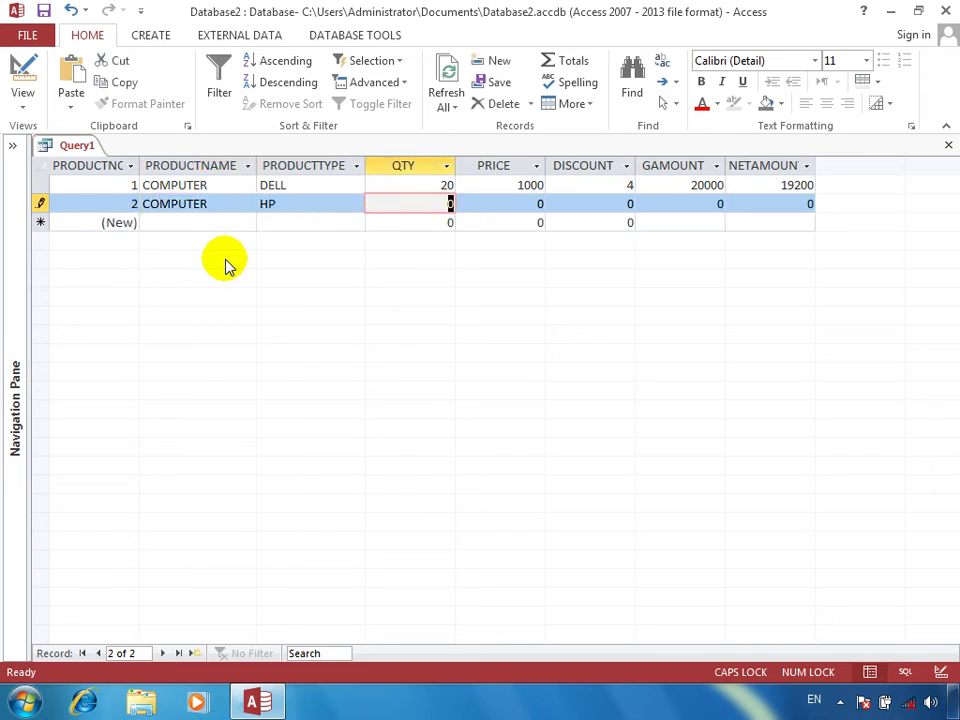
Set the HP record's QTY to 1000, its PRICE to 3000 and its DISCOUNT to 5
text(1000)
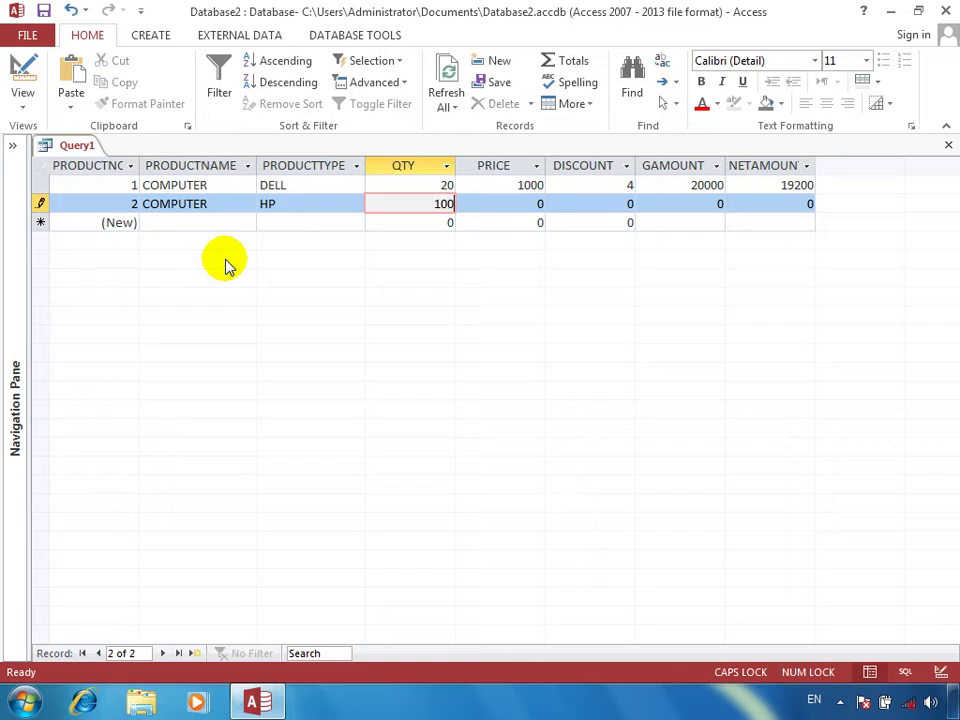
key(Tab)
text(400)
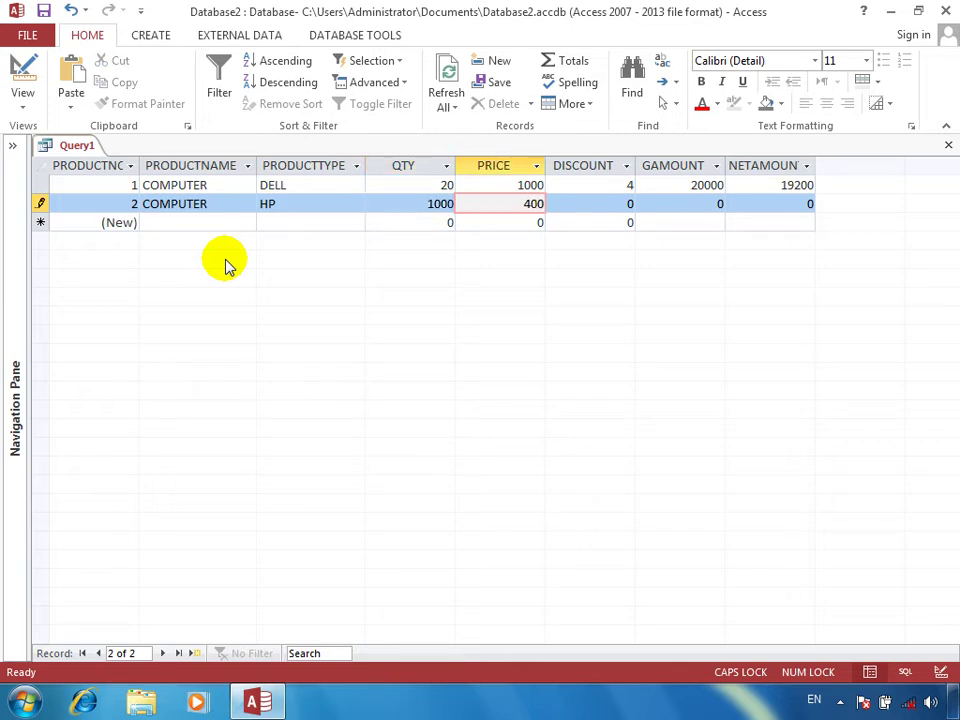
key(Tab)
key(shift+Tab)
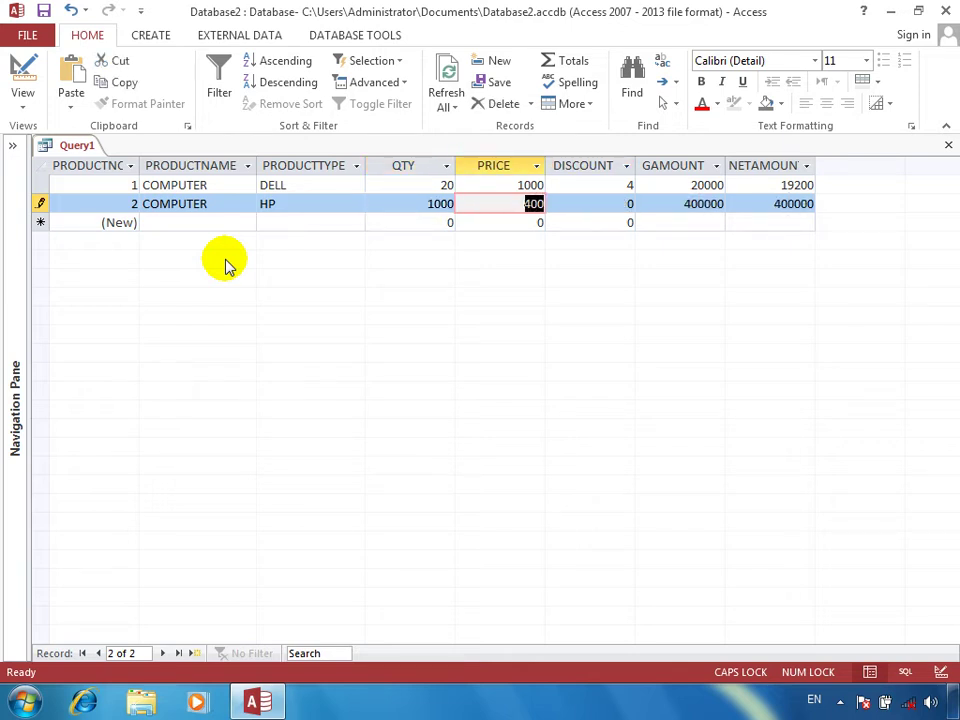
text(3000)
key(Tab)
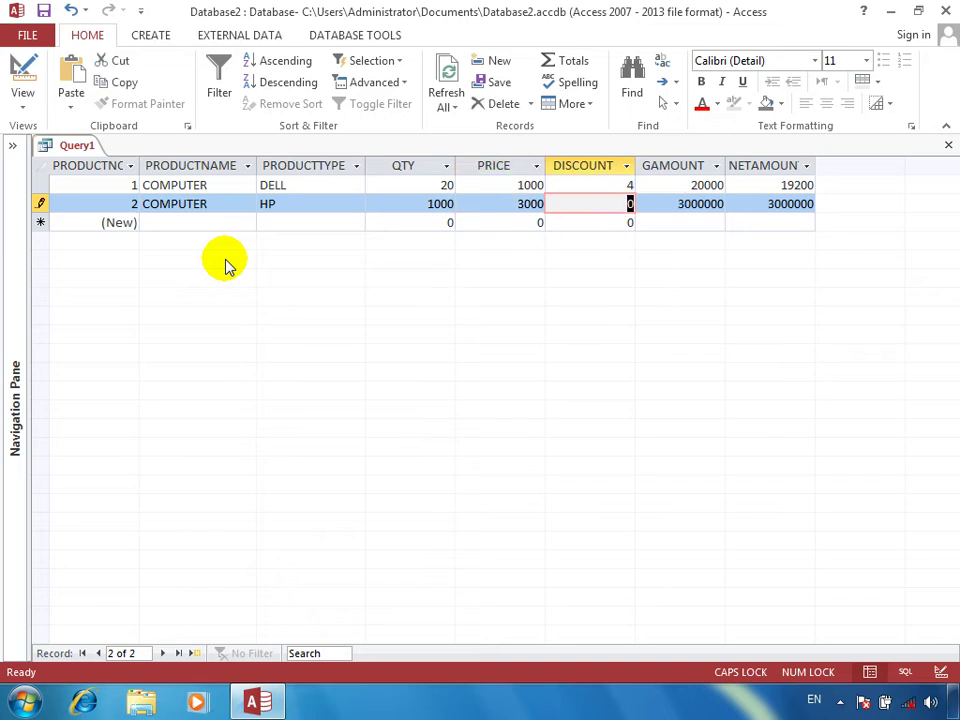
text(5)
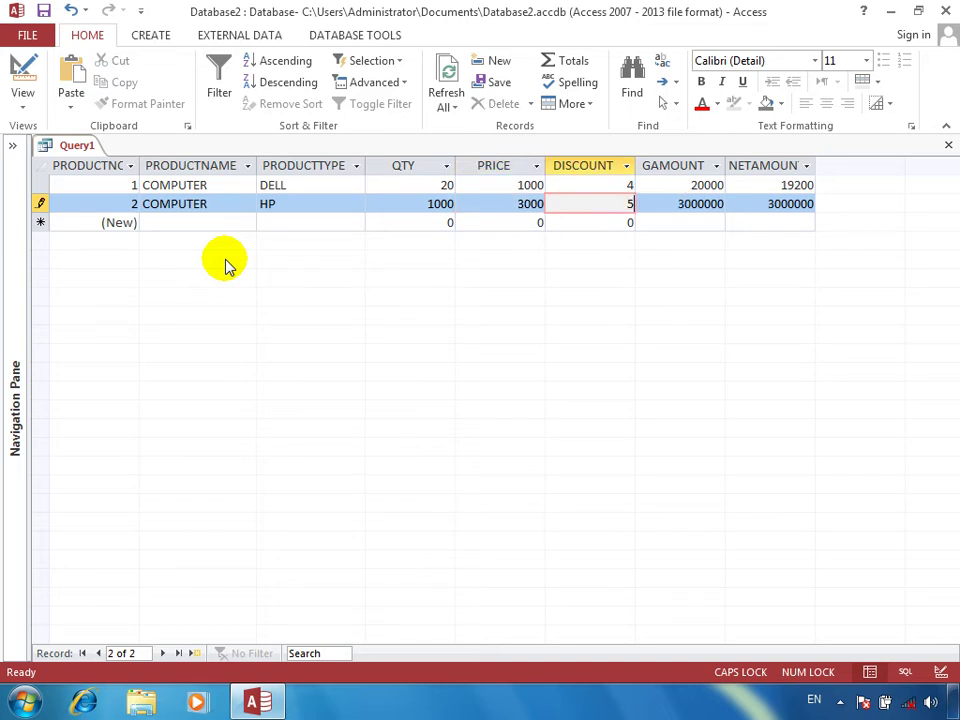
key(Tab)
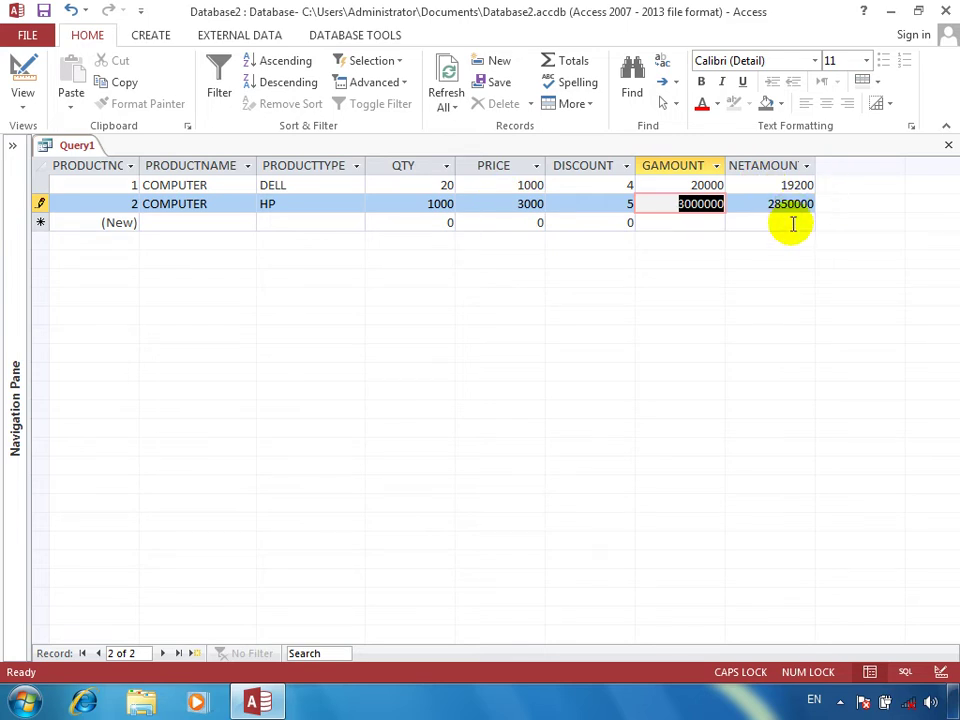
Rewrite the query's NETAMOUNT column in the design as the expression NETAMOUNT: GAMOUNT-GAMOUNT*DISCOUNT/100
click(22, 68)
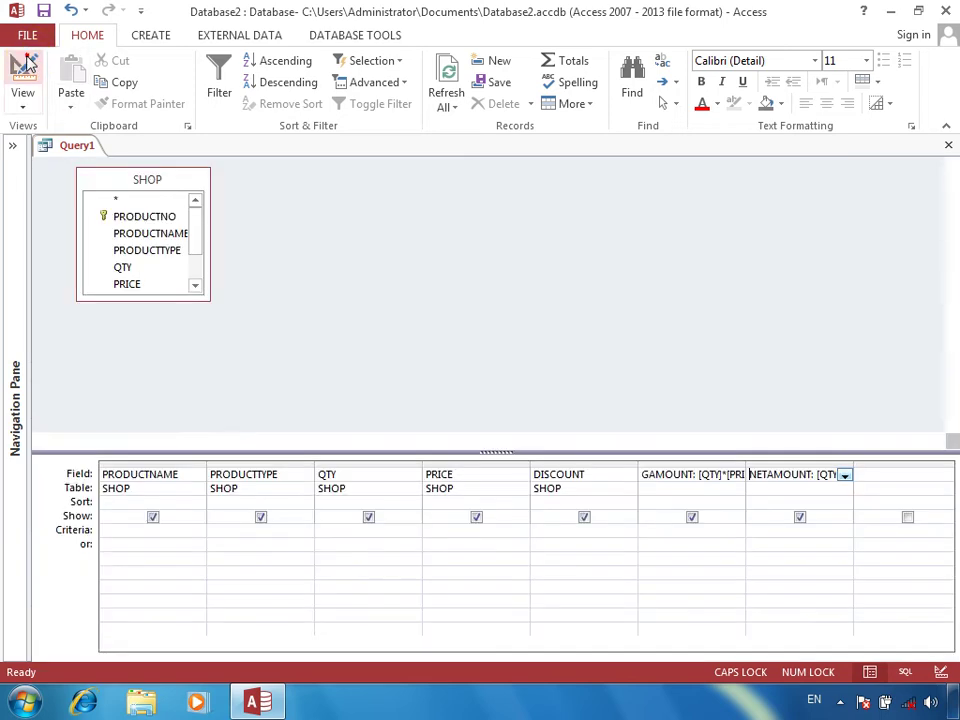
right_click(783, 477)
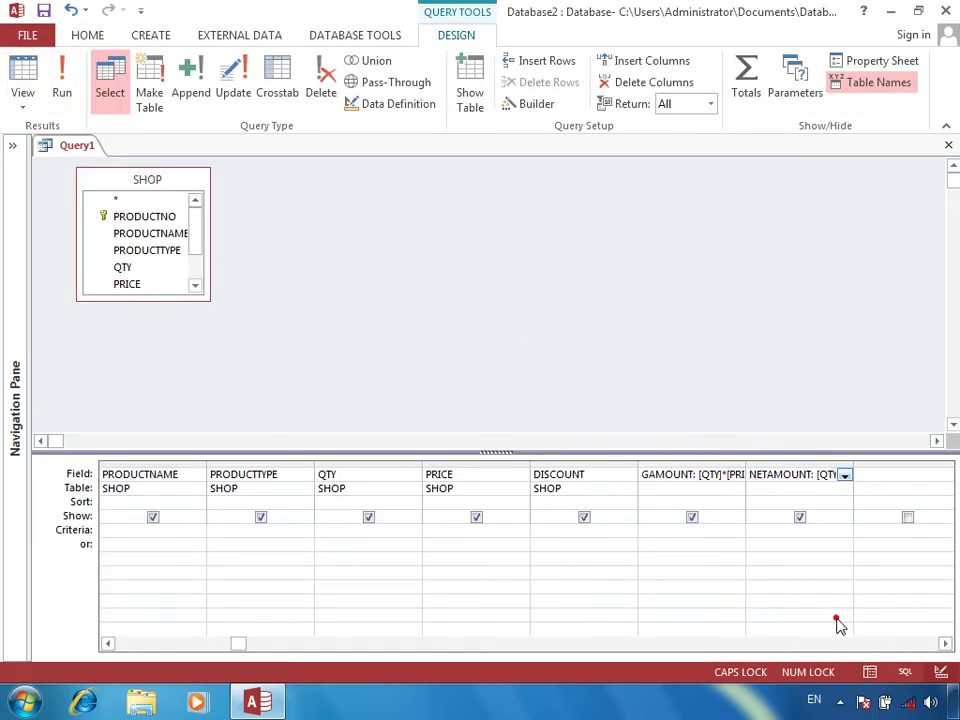
click(834, 622)
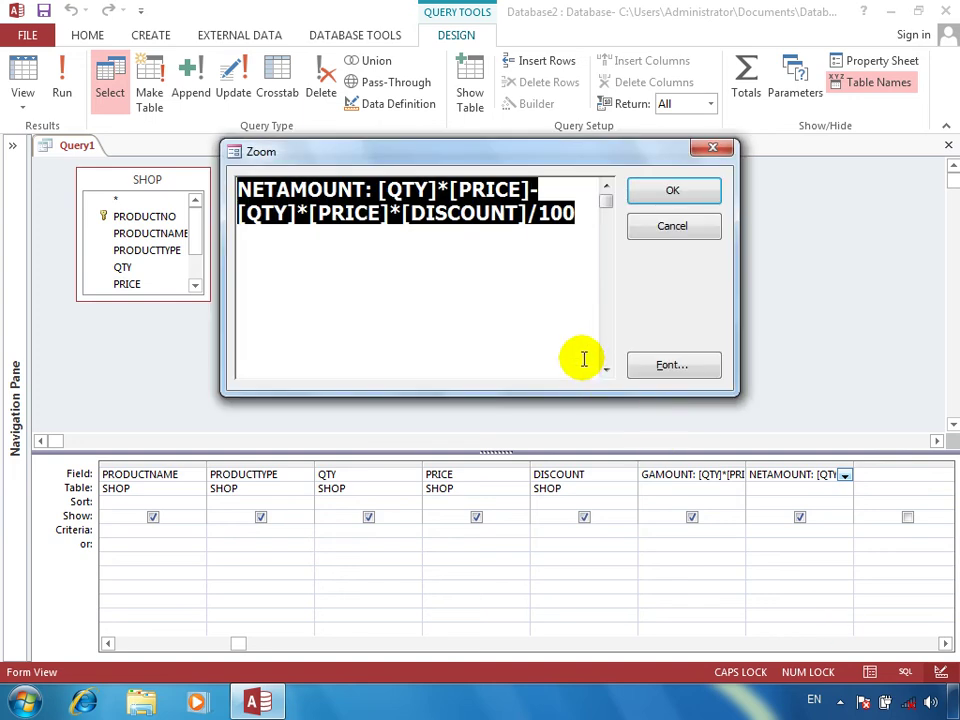
click(505, 336)
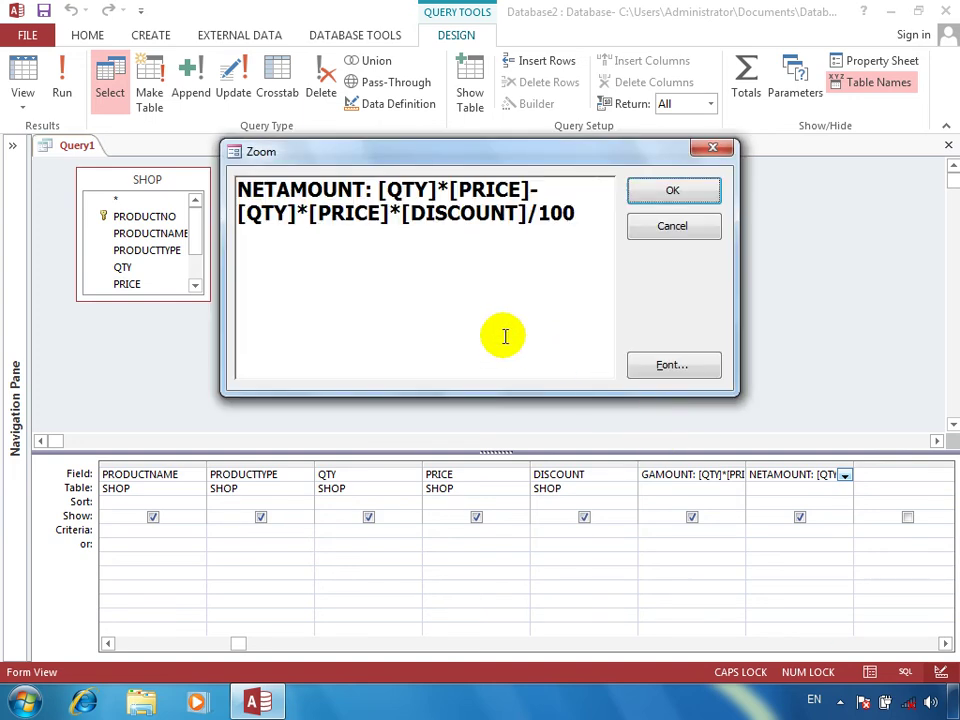
drag(578, 214, 379, 189)
key(Delete)
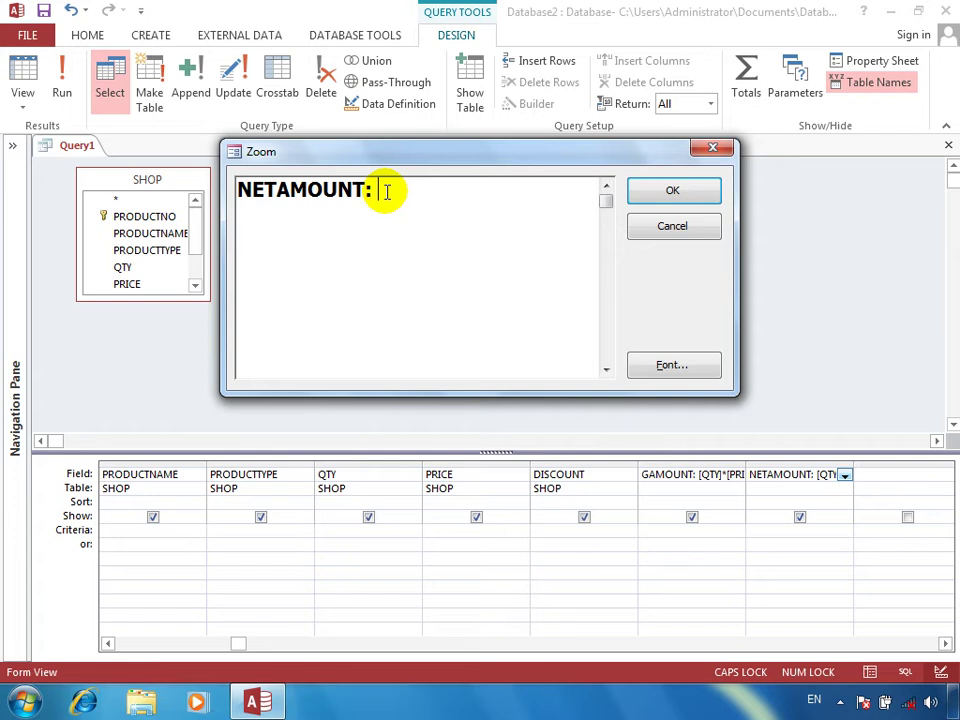
text(GAMOU)
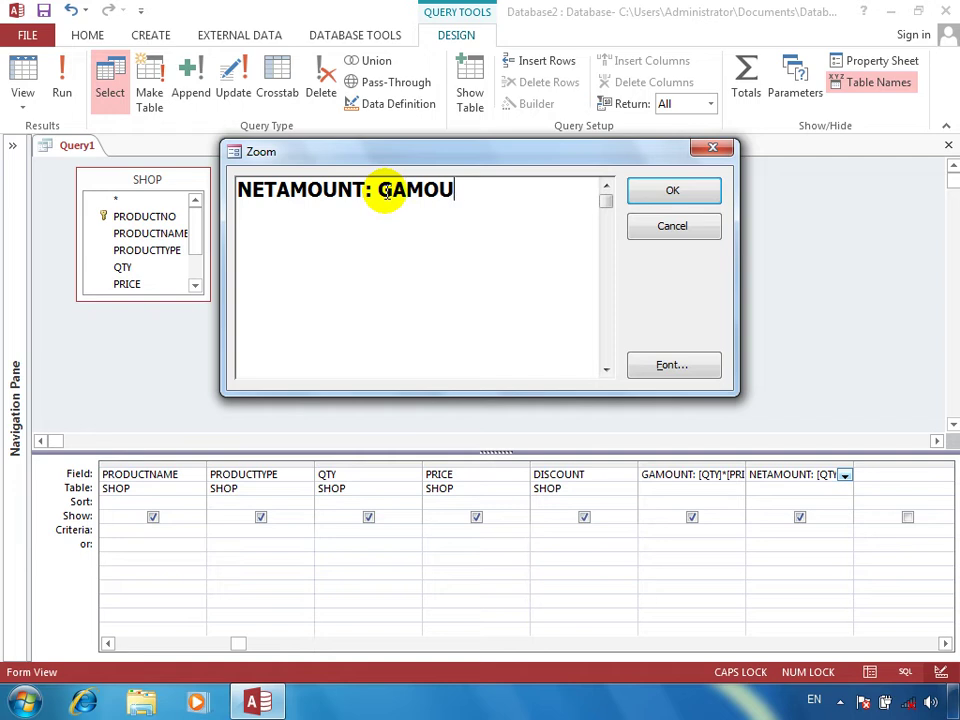
text(NT-GAMOUNT)
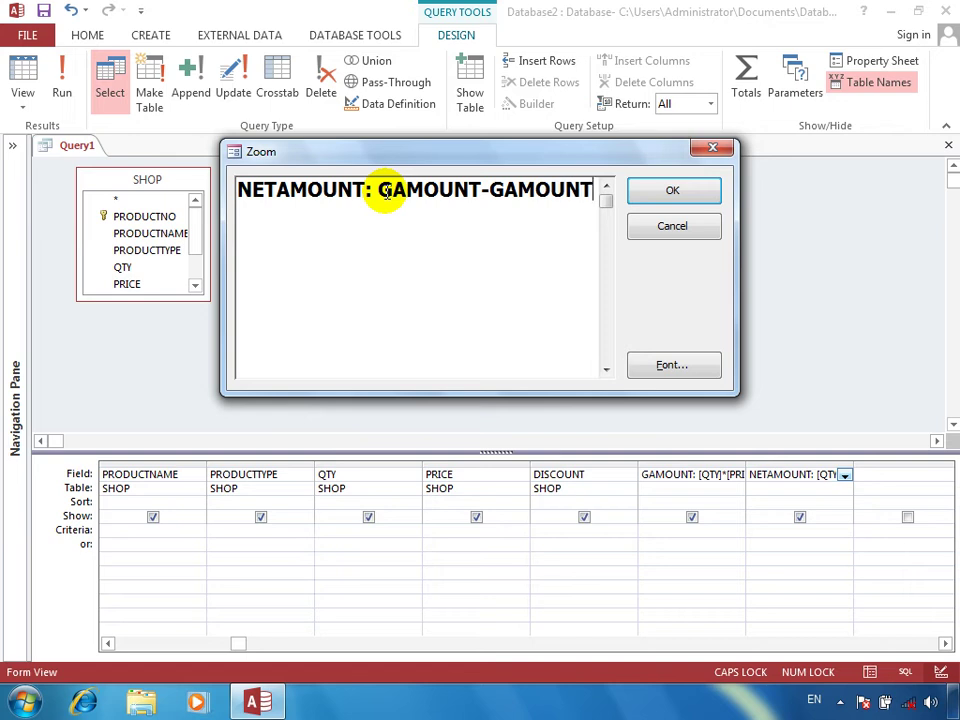
text(*)
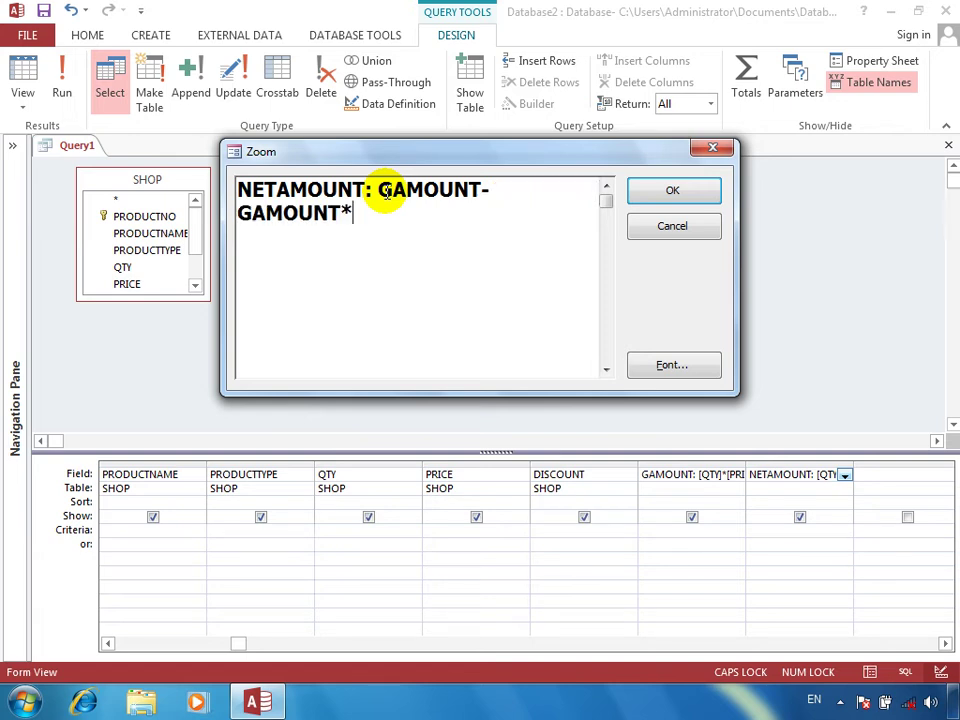
text(DISCOUN)
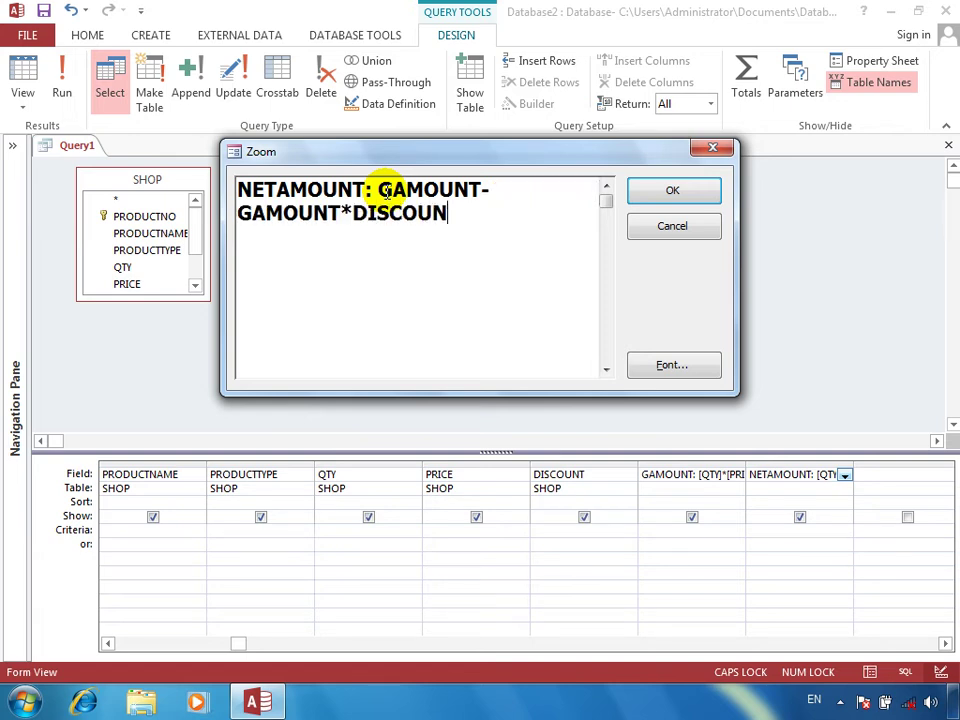
text(T/100)
key(Return)
Run the query and compare the GAMOUNT and NETAMOUNT results with their expressions in the design grid
click(62, 88)
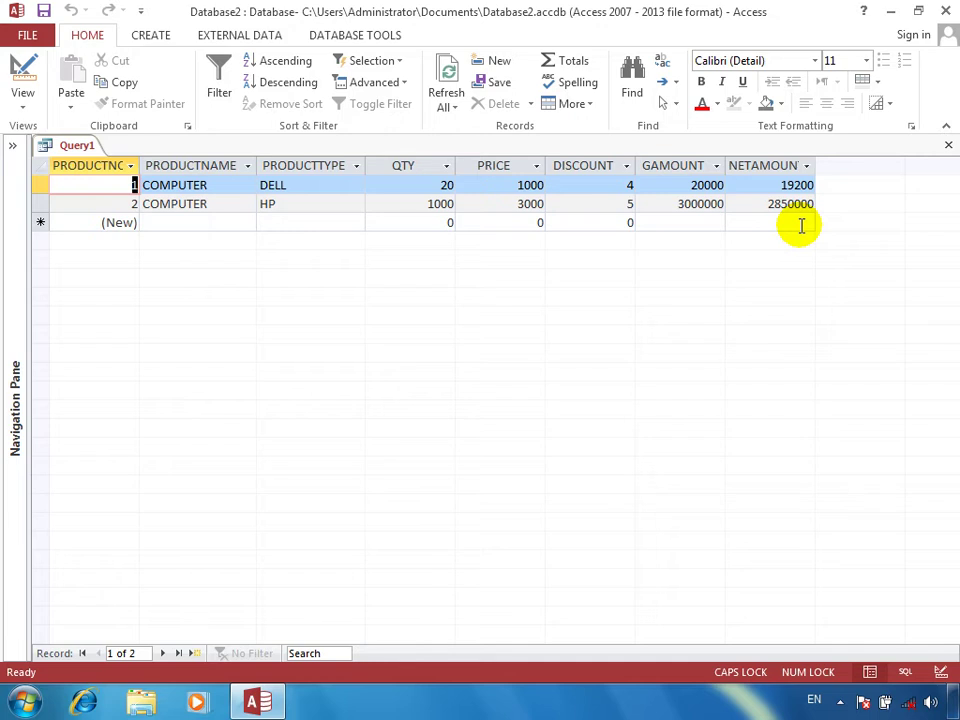
click(18, 72)
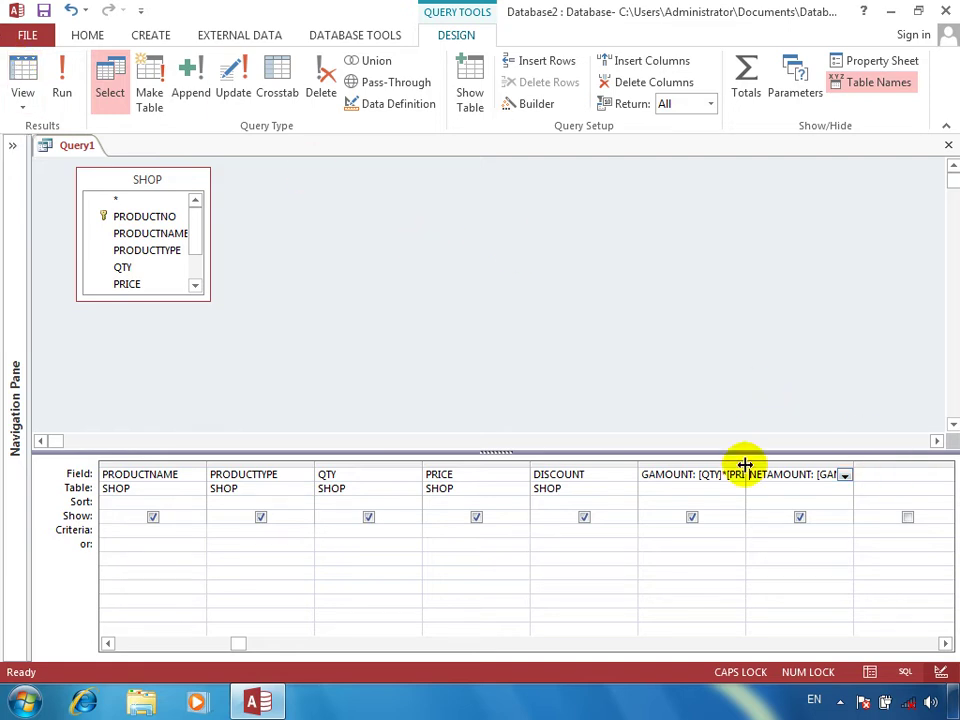
click(60, 88)
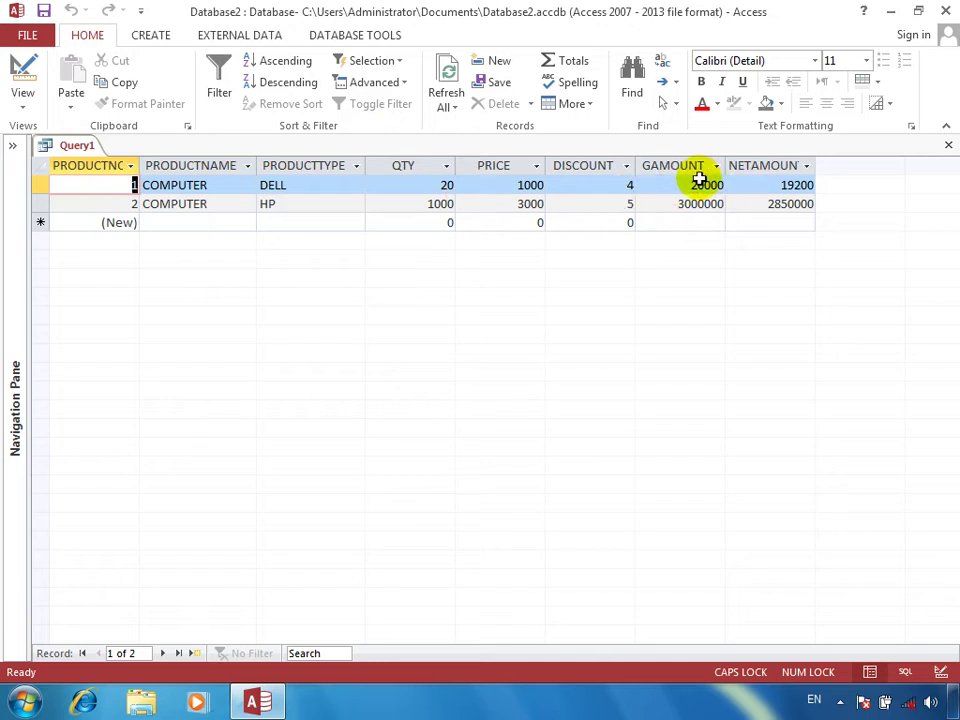
Add a calculated column to the query design with the expression TOTALDIS:GAMOUNT-NETAMOUNT
click(24, 72)
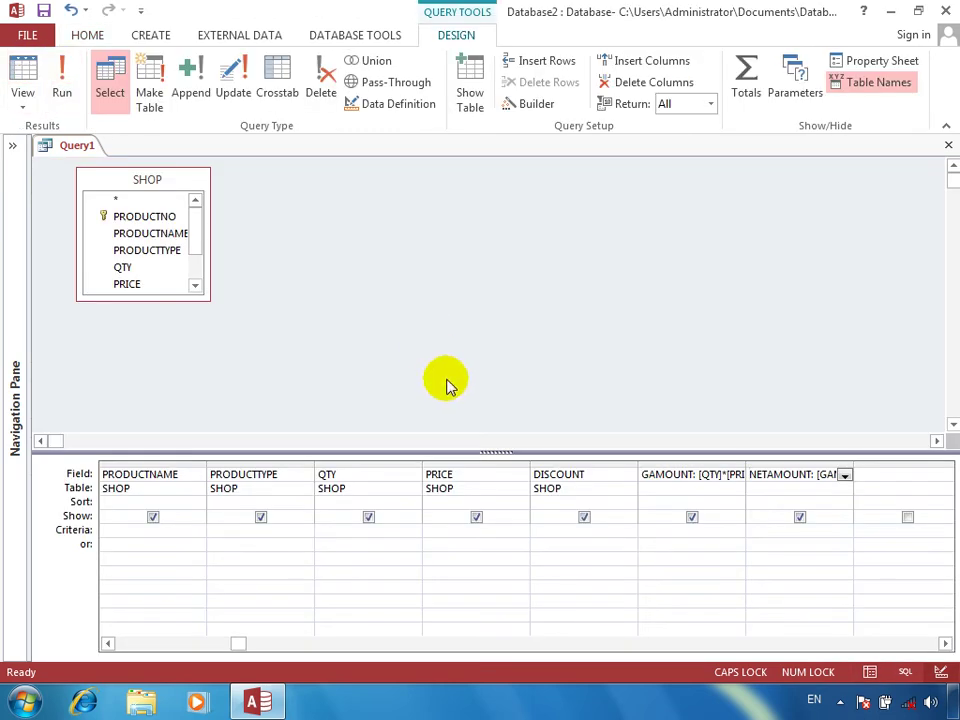
right_click(909, 474)
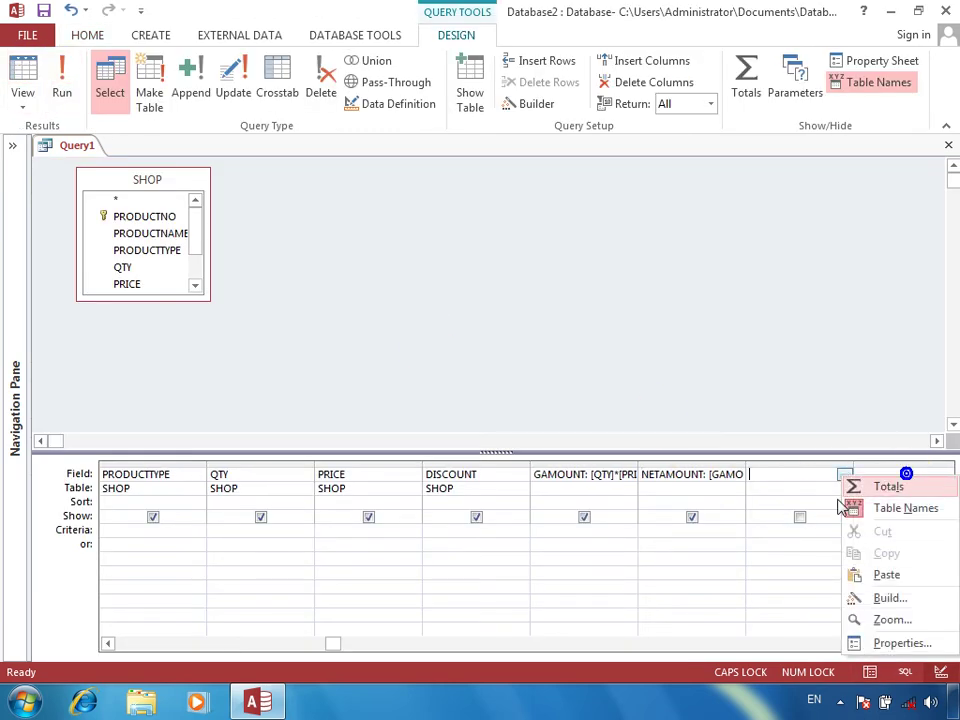
click(884, 614)
text(TO)
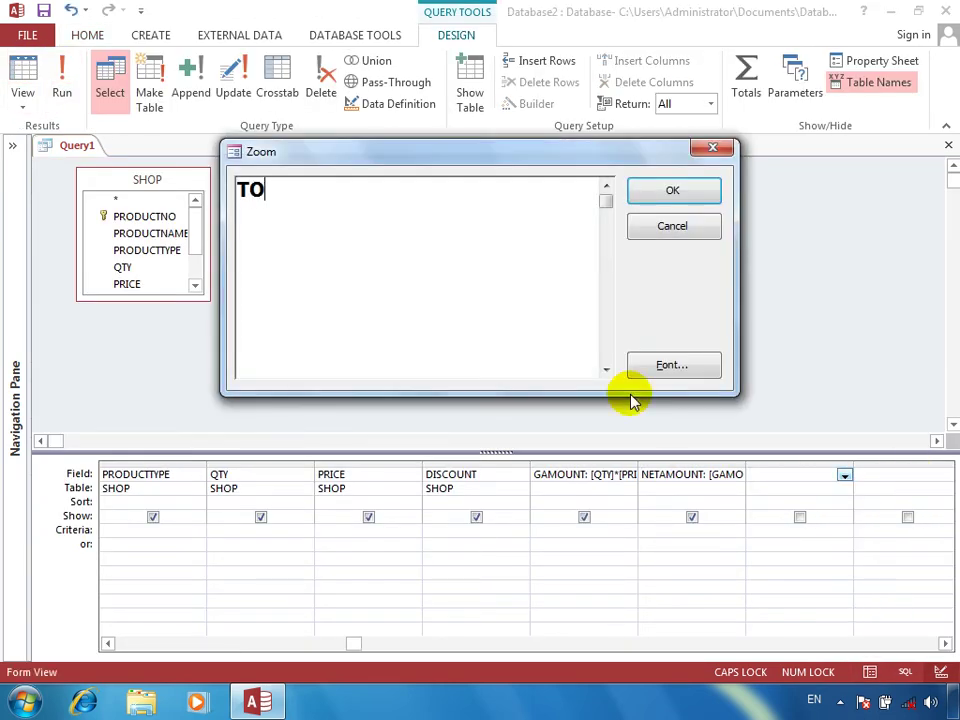
text(TALDIS:)
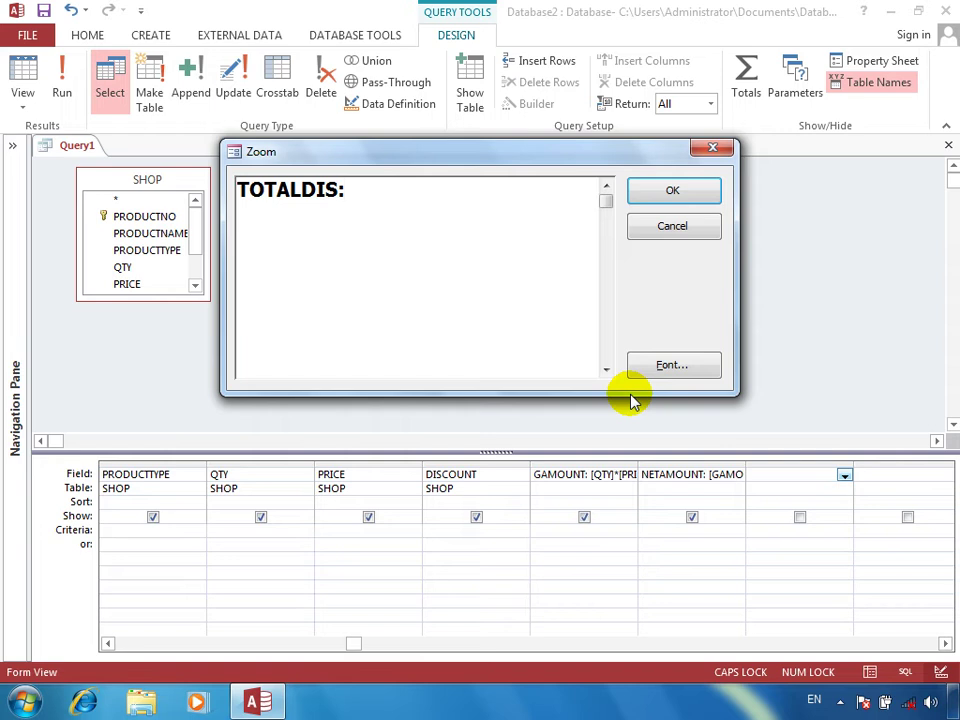
text(GAMOUNT)
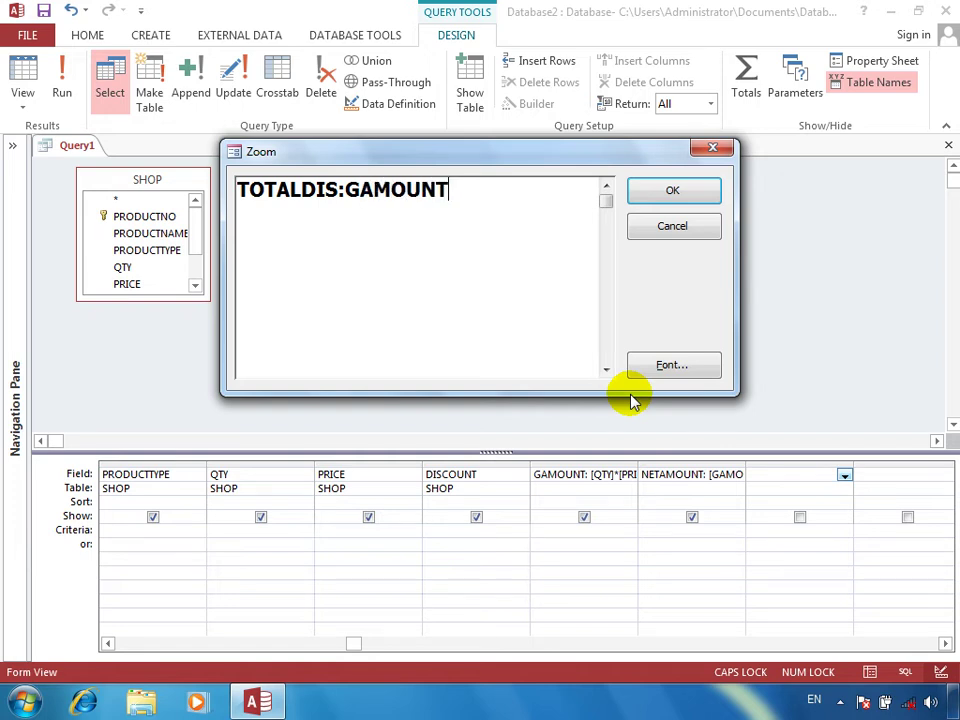
text(-NET)
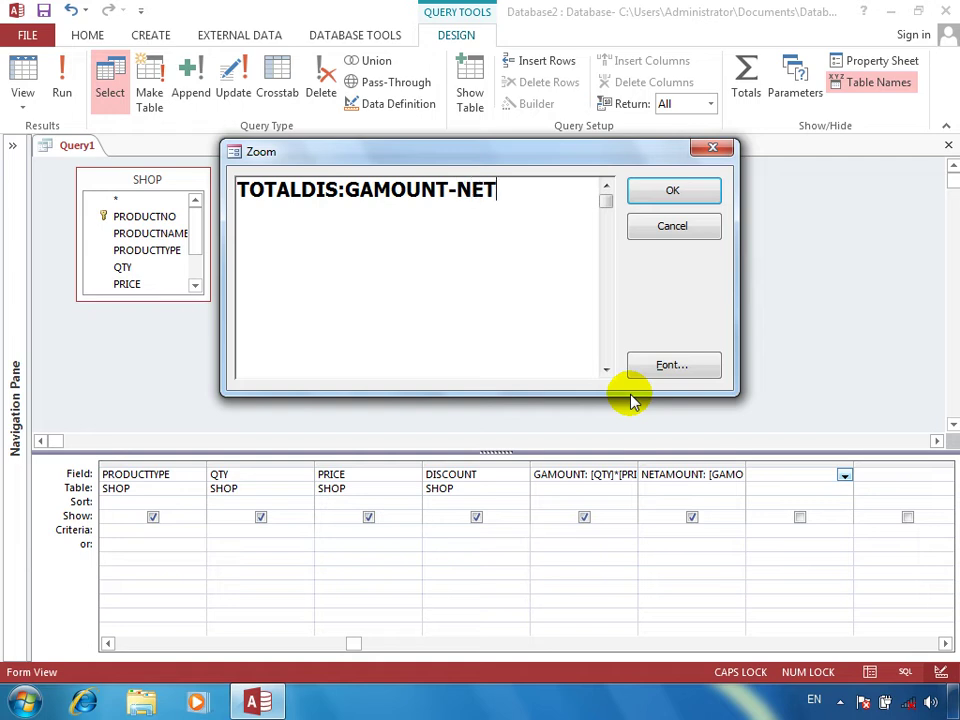
text(AMOUNT)
key(Return)
Run the query and check the TOTALDIS results for the DELL and HP records
click(62, 92)
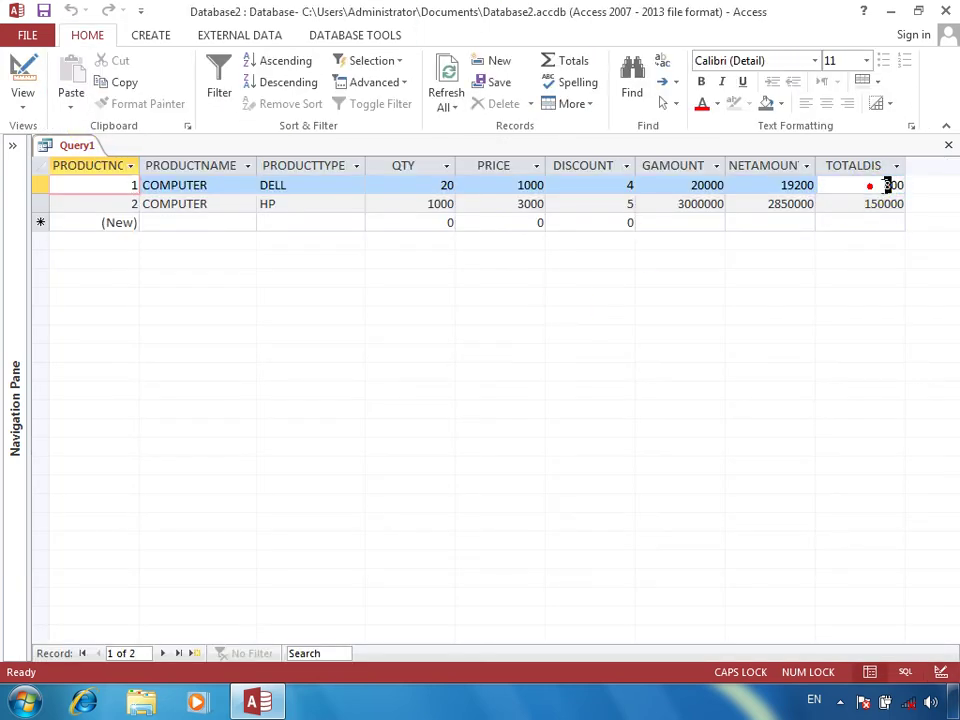
double_click(860, 186)
drag(846, 206, 911, 207)
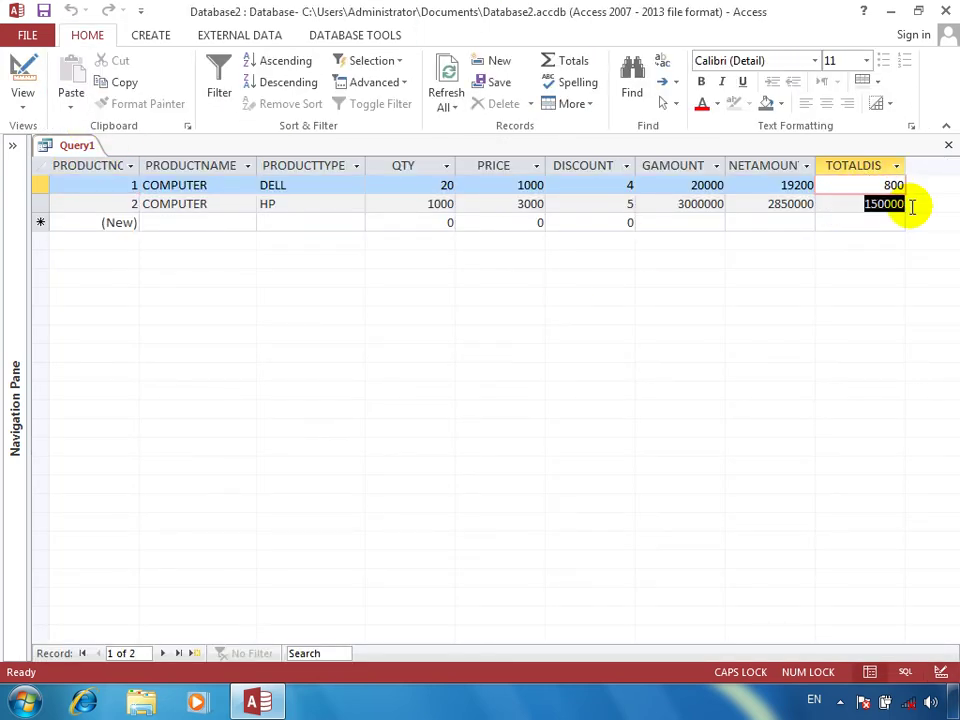
double_click(874, 203)
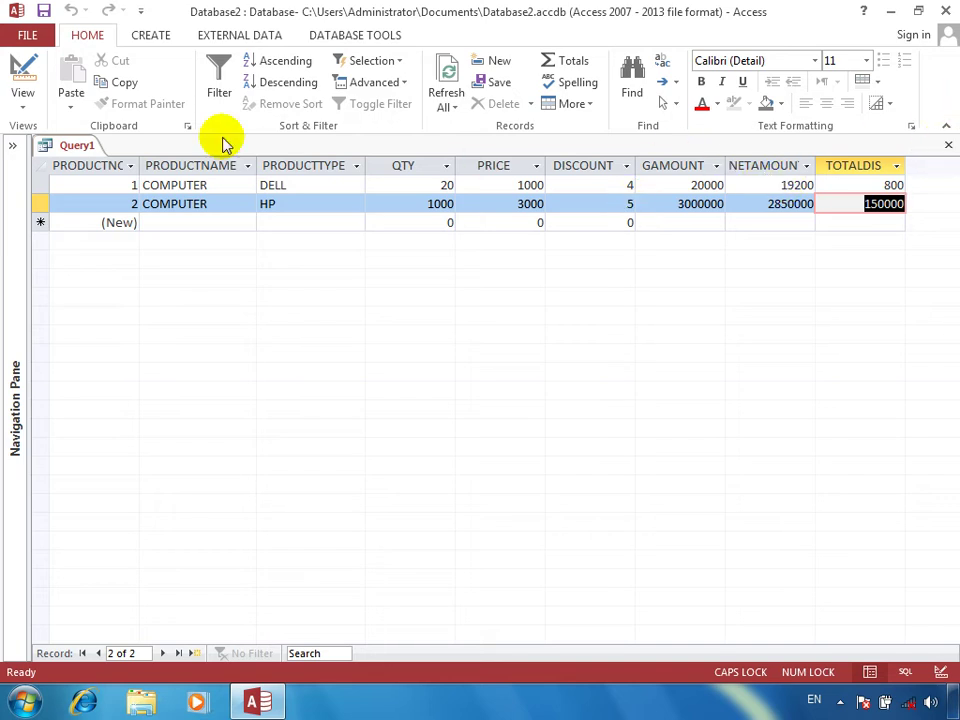
Close the query and save it under the name SHOP1
click(948, 145)
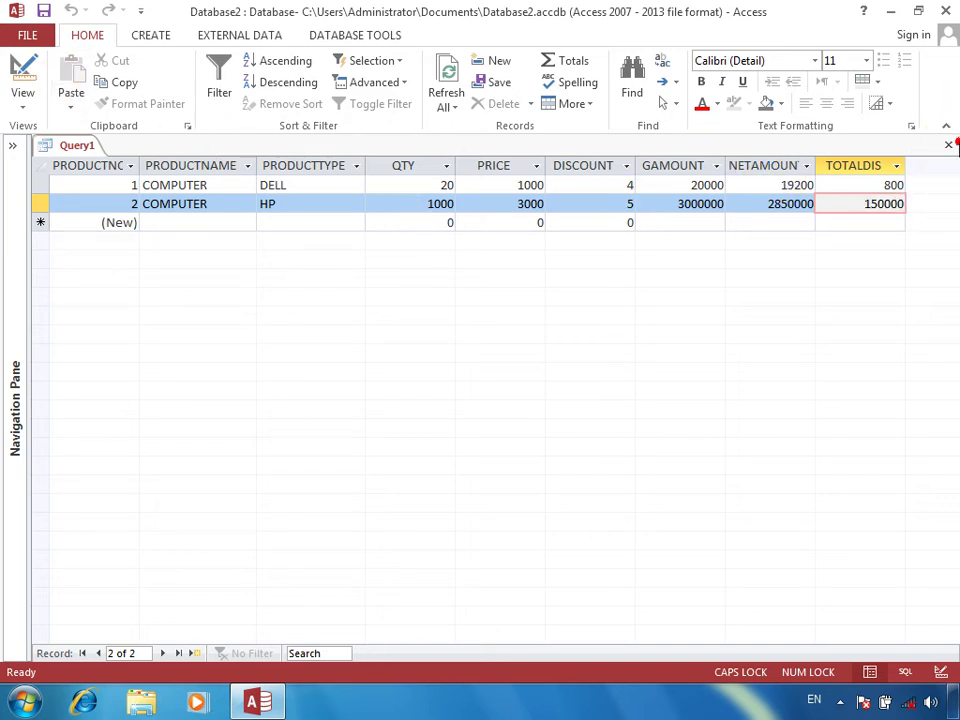
key(Return)
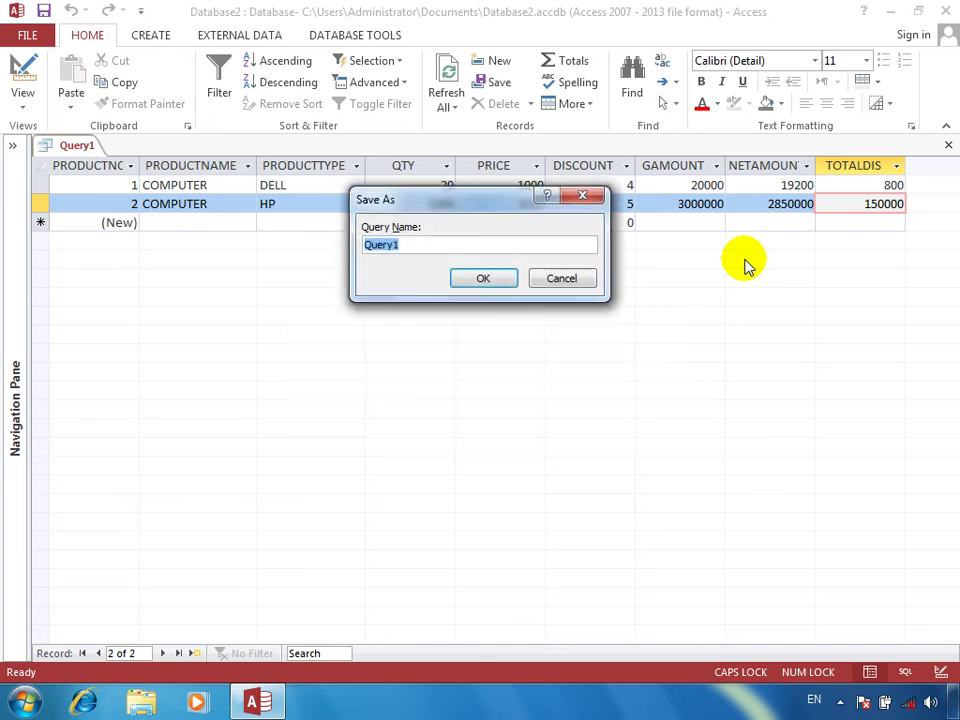
text(SHOP)
key(Return)
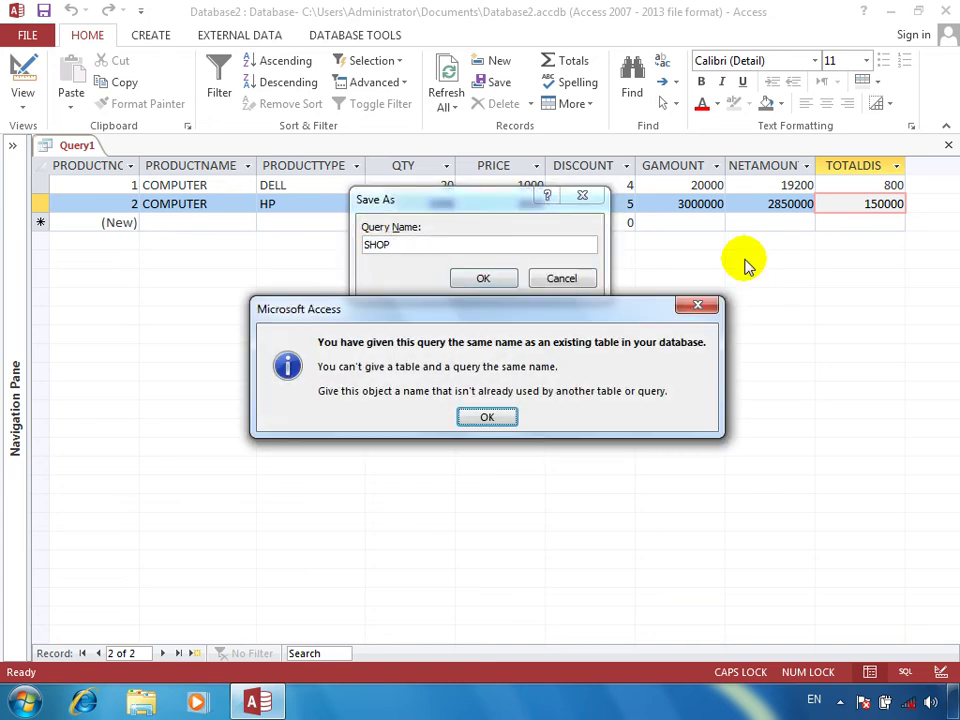
key(Return)
text(1)
key(Return)
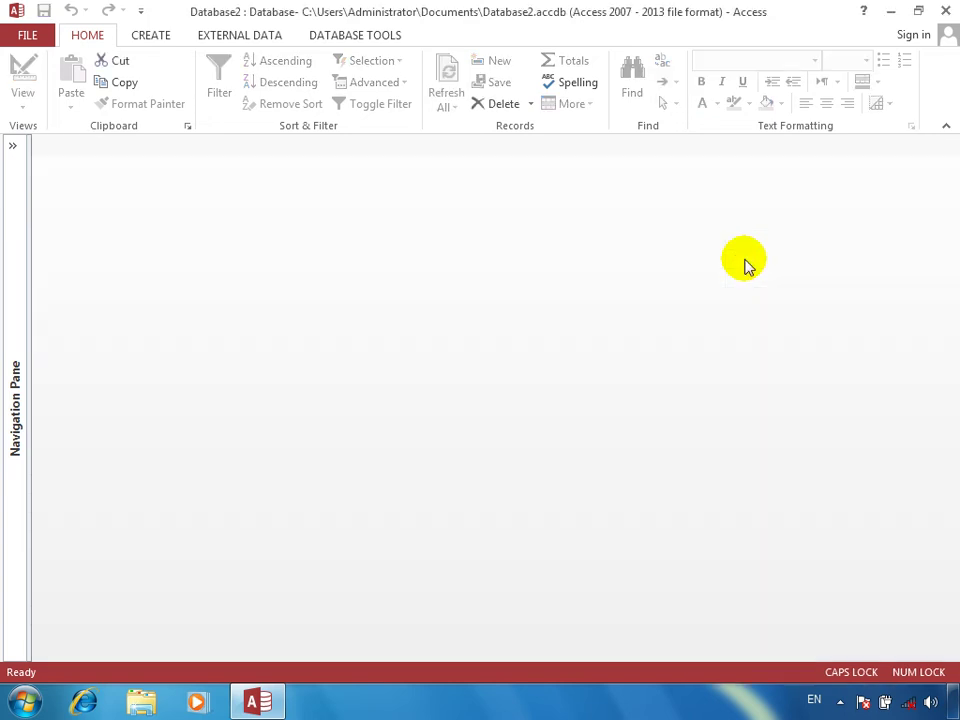
Open the SHOP table's design and insert an empty field row above DISCOUNT
click(13, 145)
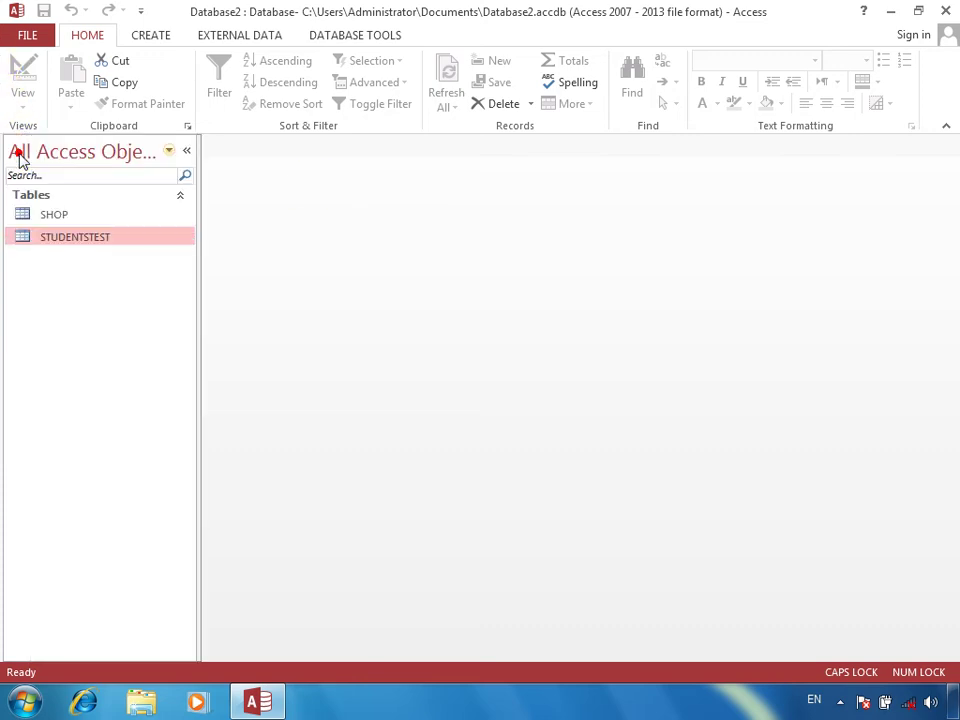
click(58, 214)
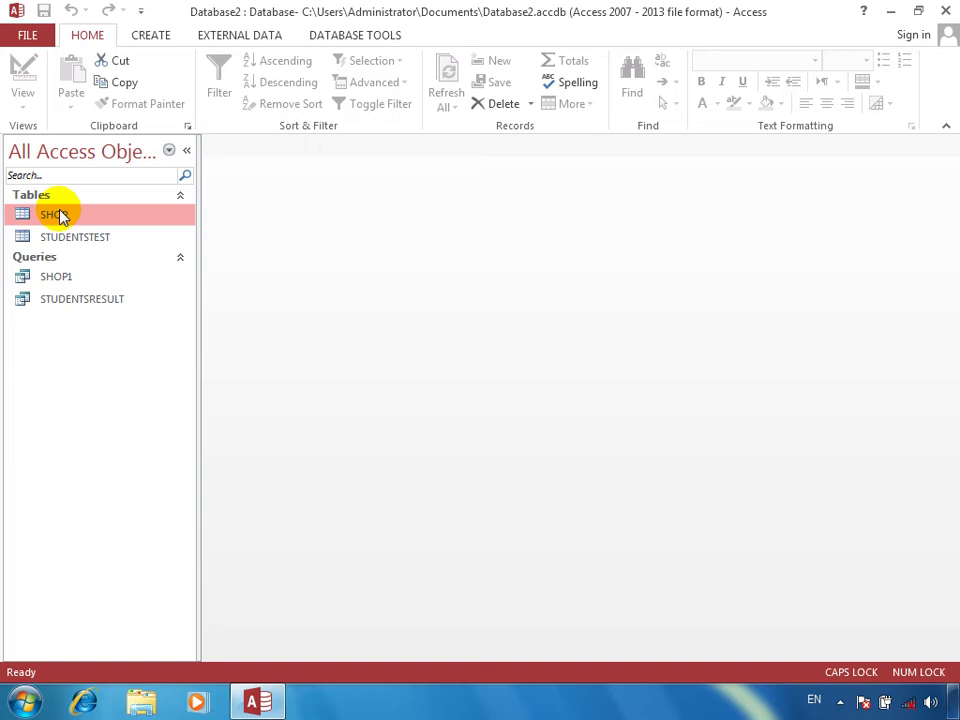
right_click(58, 214)
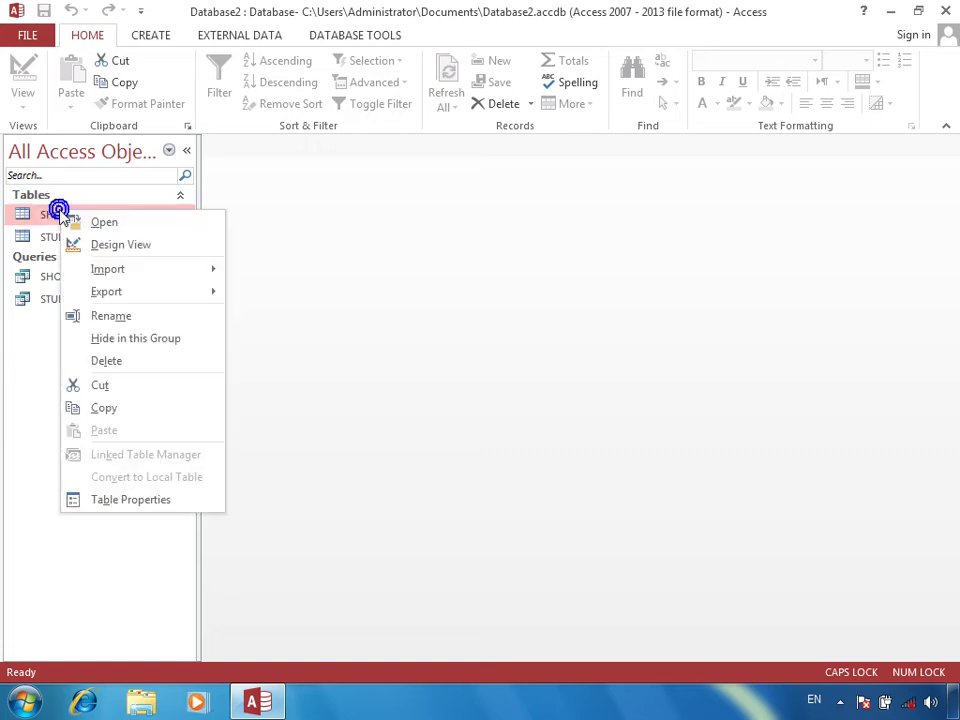
click(125, 246)
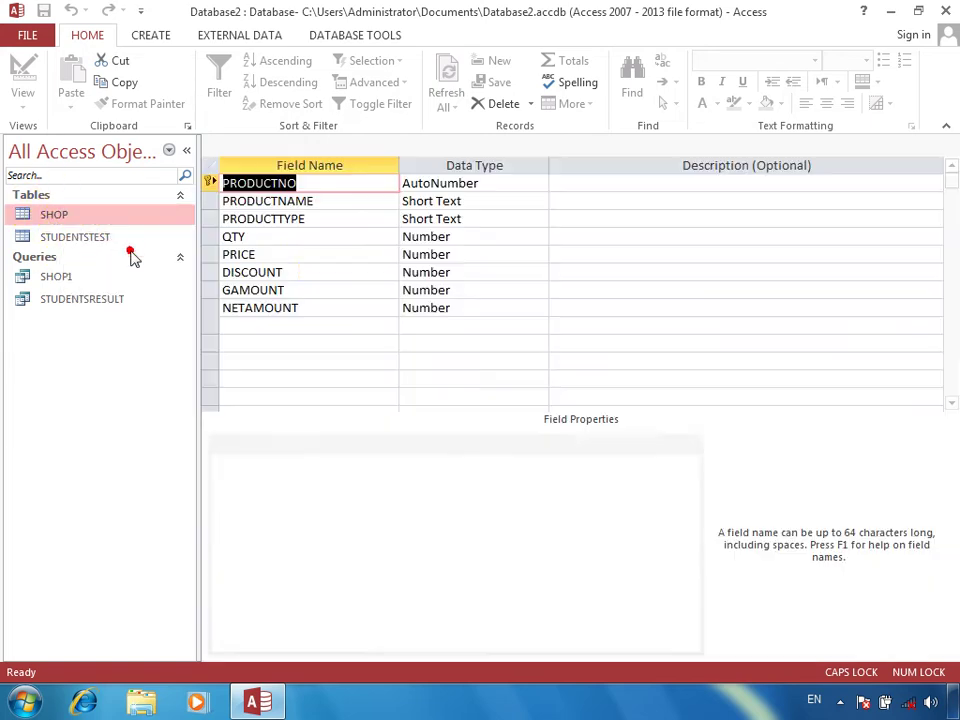
right_click(207, 272)
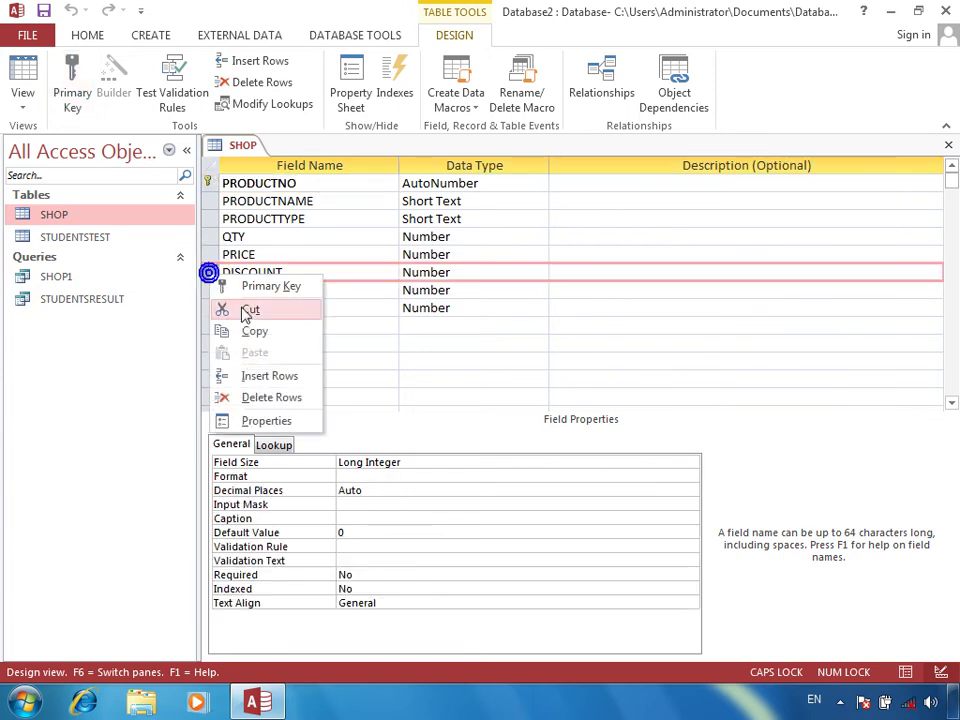
click(264, 373)
click(262, 274)
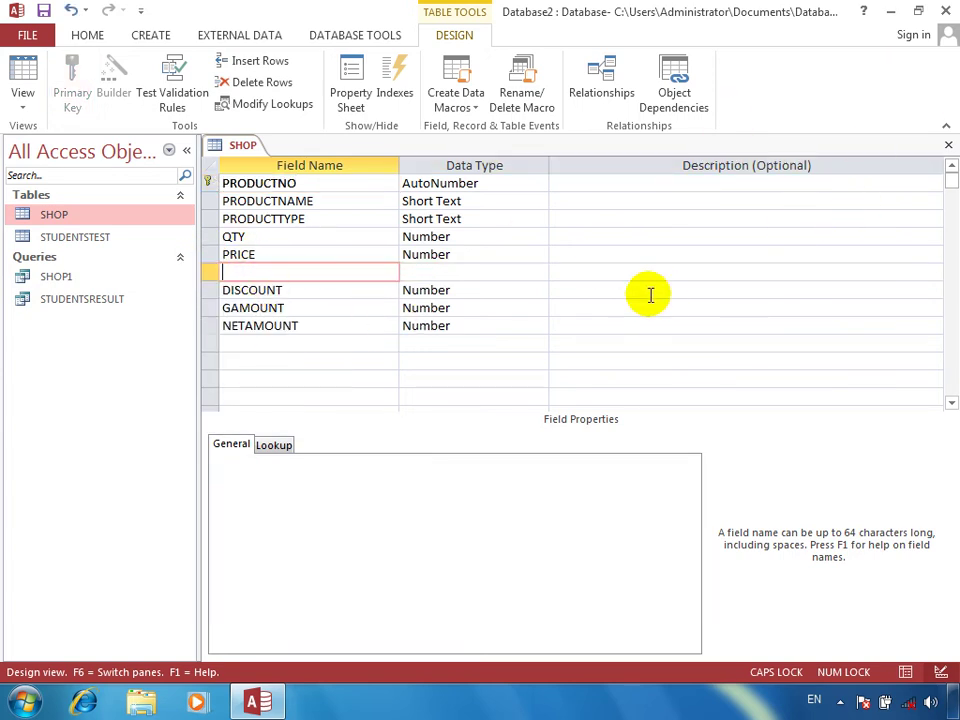
Define the inserted field as TAXT with data type Number, then save and close the SHOP table design
text(TAXT)
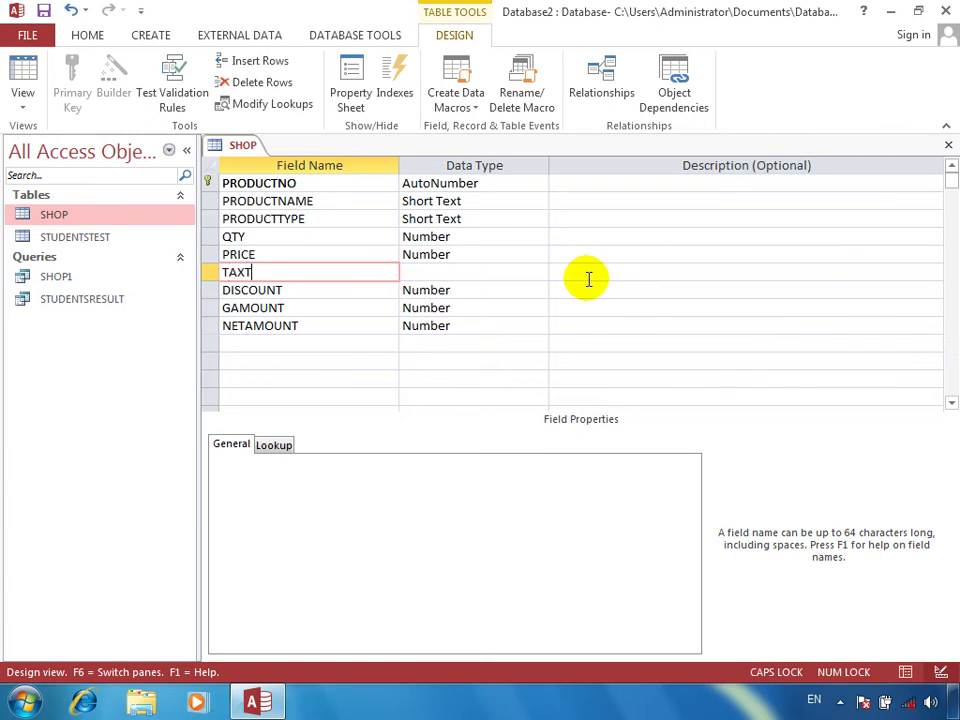
key(Tab)
text(N)
key(Tab)
key(Tab)
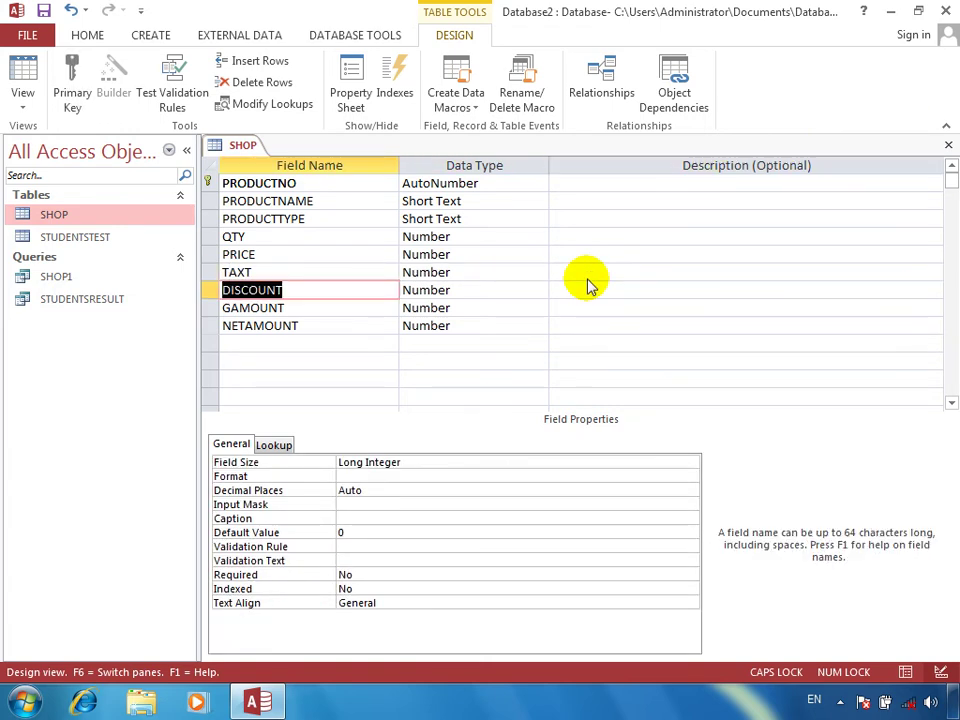
key(Delete)
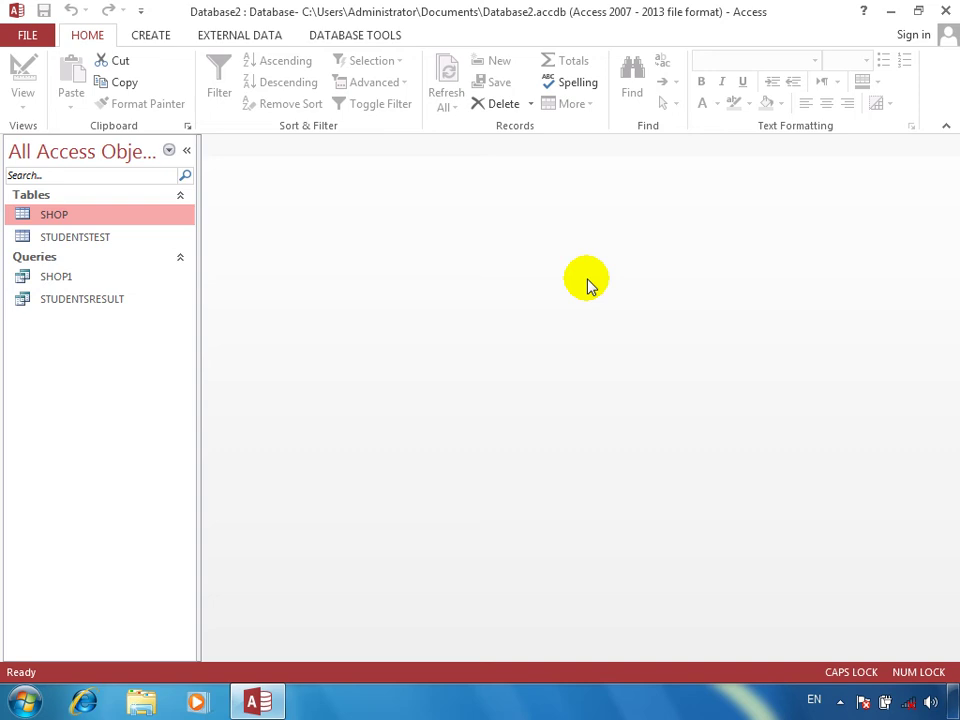
Set TAXT to 2 for both the DELL and HP records in the SHOP table and close it
double_click(55, 212)
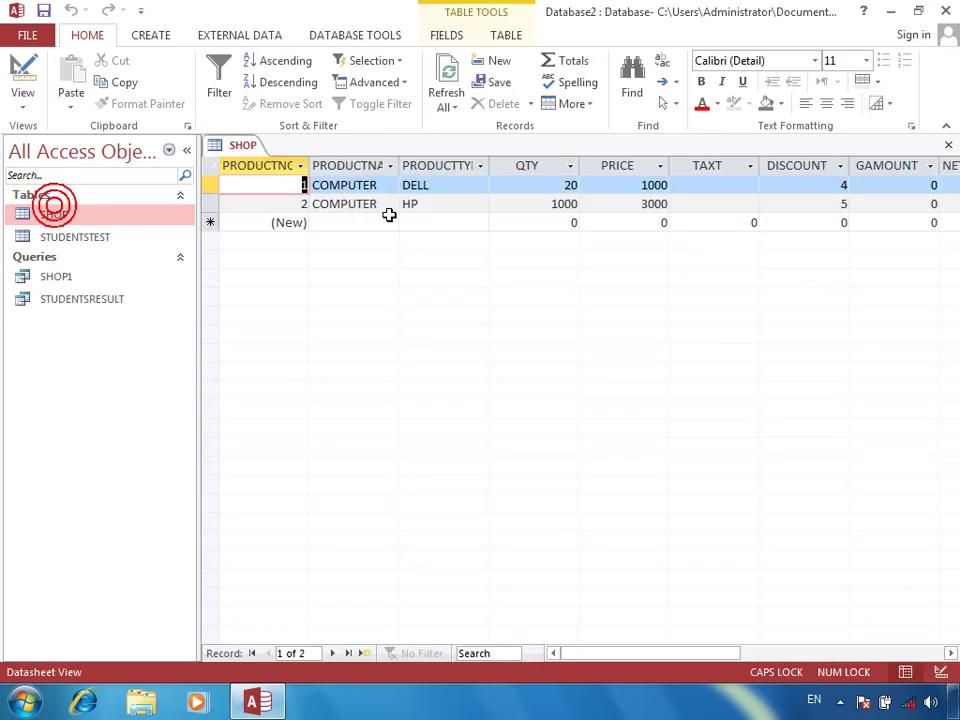
click(711, 183)
text(2)
key(Tab)
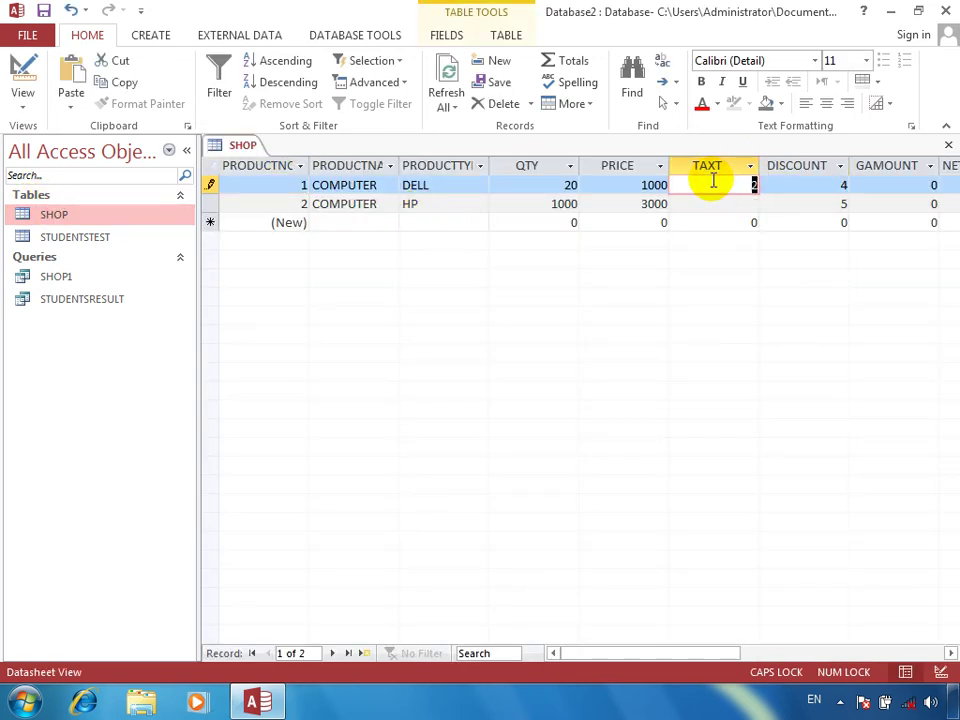
key(Down)
key(Left)
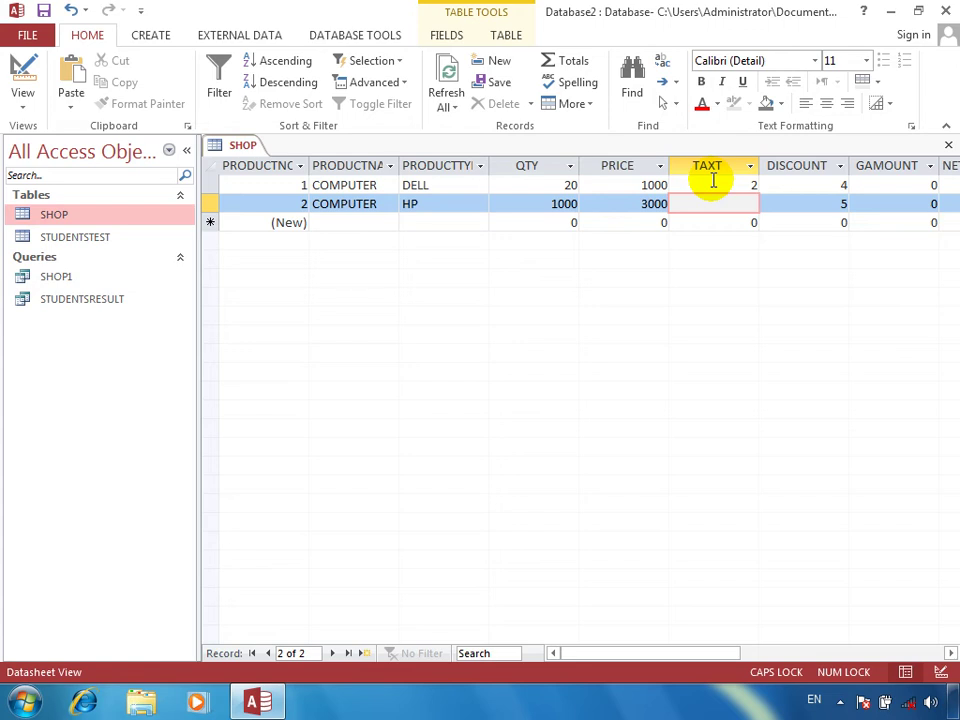
text(2)
key(Tab)
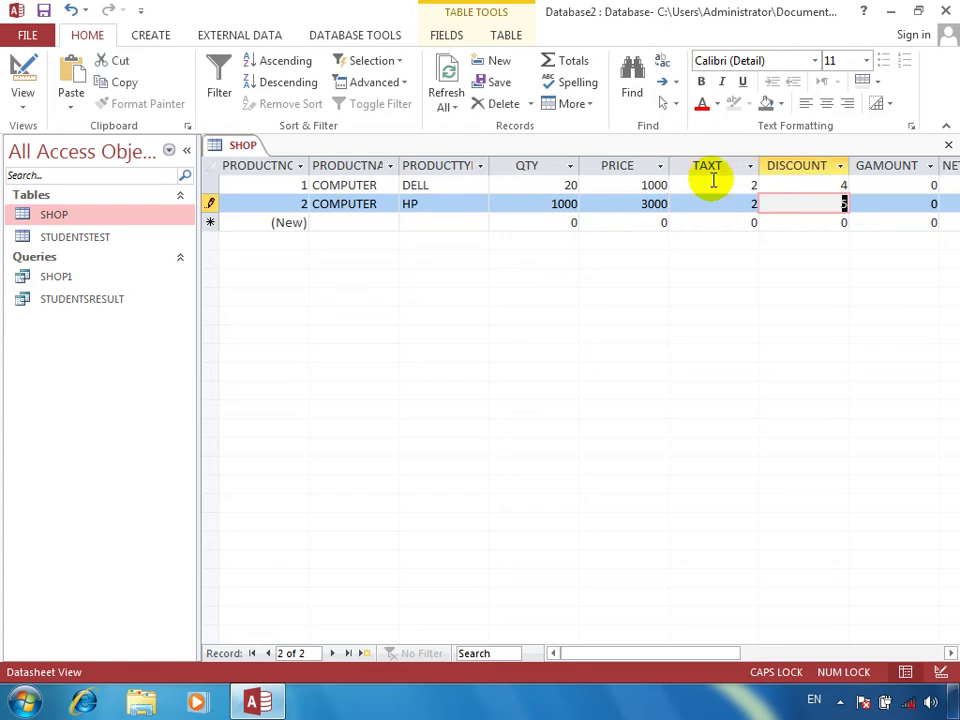
click(950, 146)
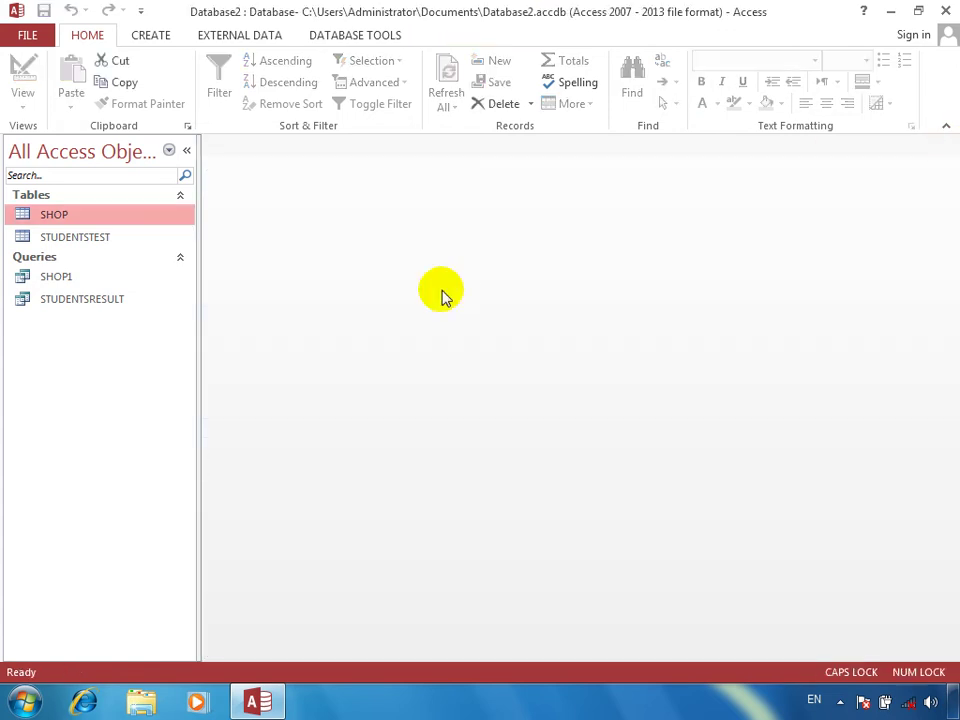
Create a new table in Design View with a first field NO of type AutoNumber
click(152, 40)
click(126, 75)
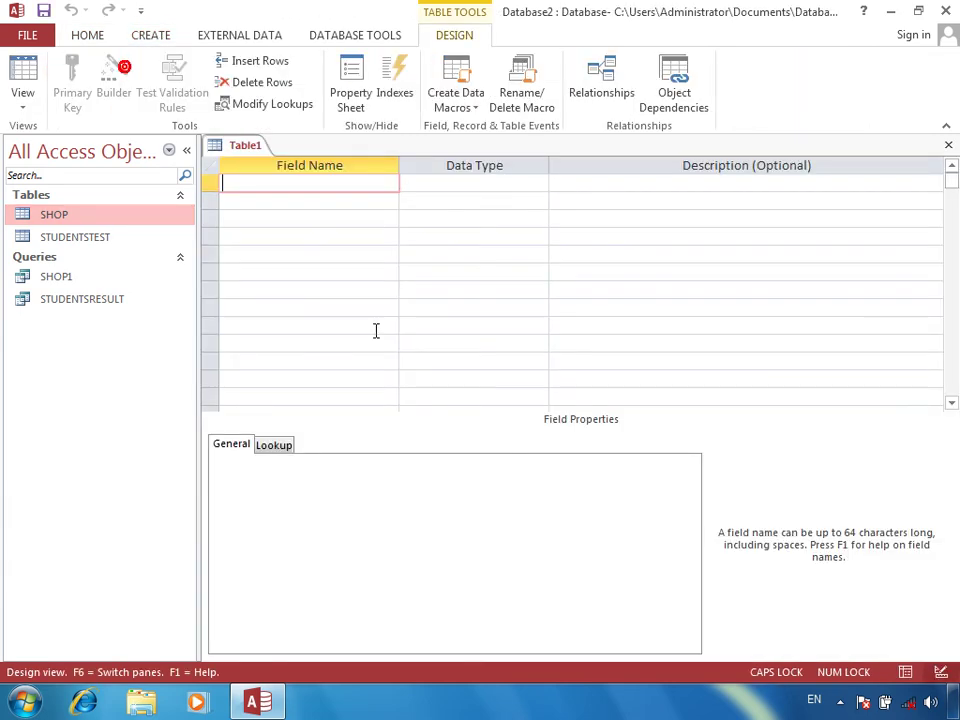
text(NO)
key(Tab)
text(a)
key(Tab)
key(Tab)
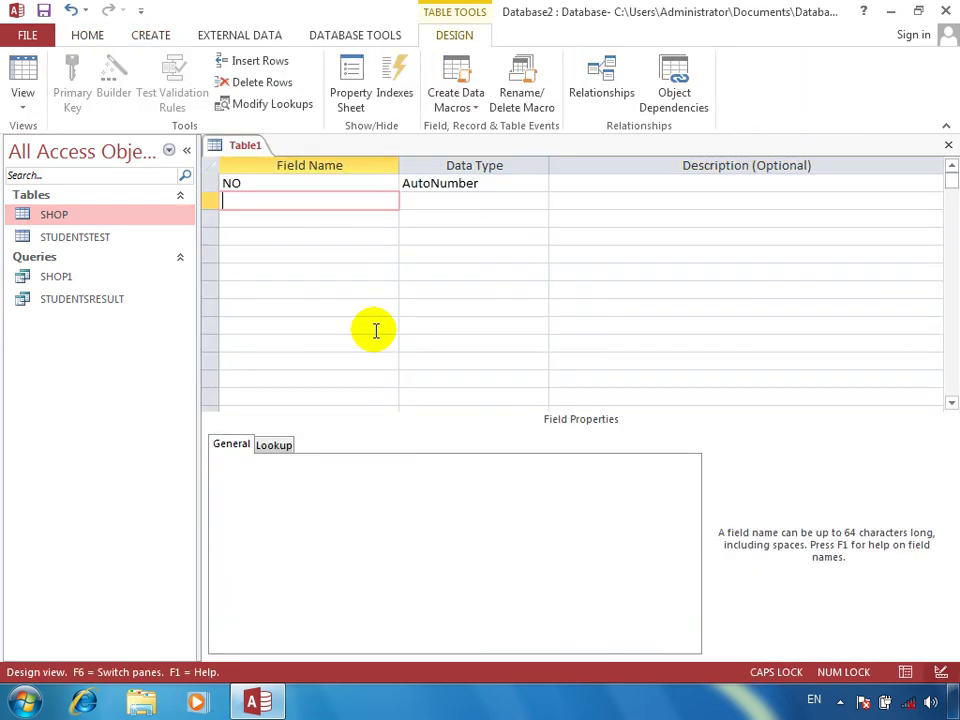
Add a field ITEM with data type Short Text to the new table
text(T)
text(TEM)
key(Tab)
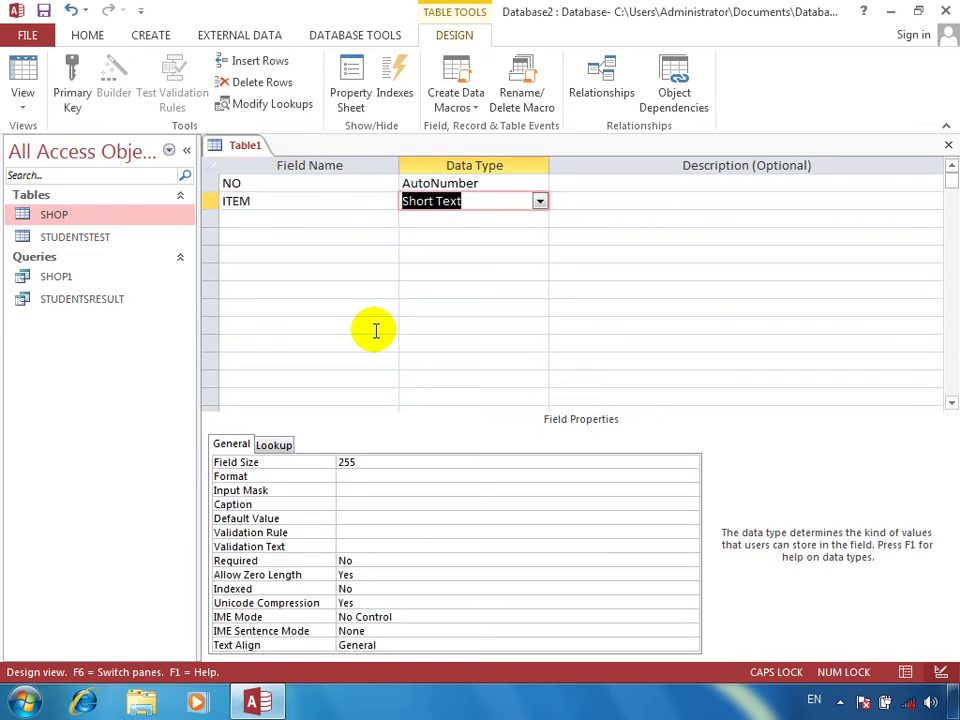
key(Tab)
key(Tab)
Add a field QTY with data type Number below ITEM
text(QTY)
key(Tab)
key(Tab)
key(Tab)
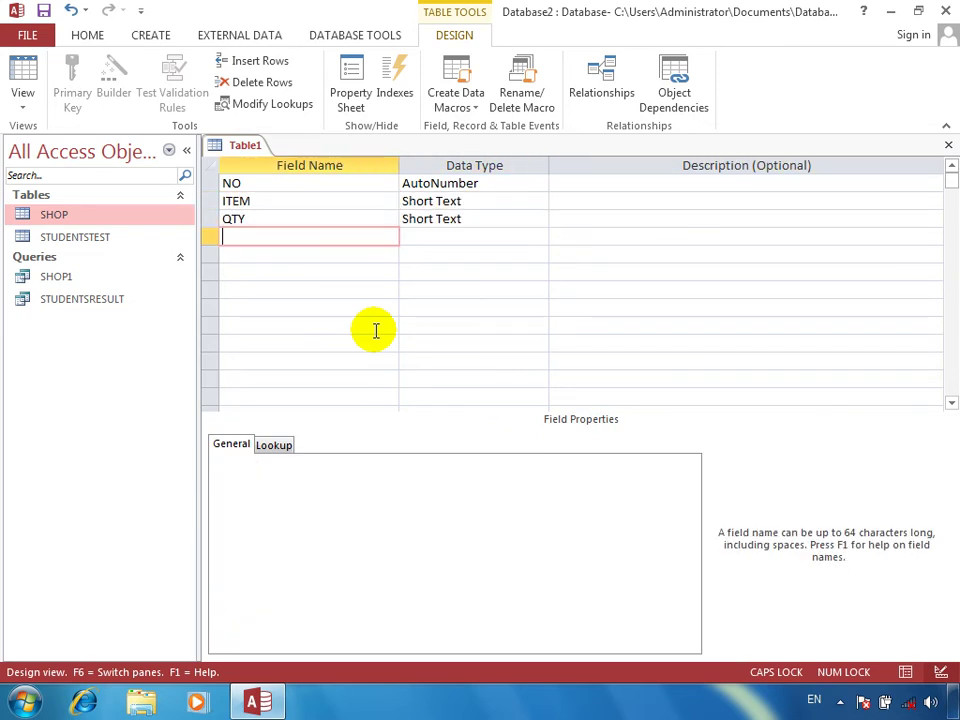
key(shift+Tab)
key(shift+Tab)
text(N)
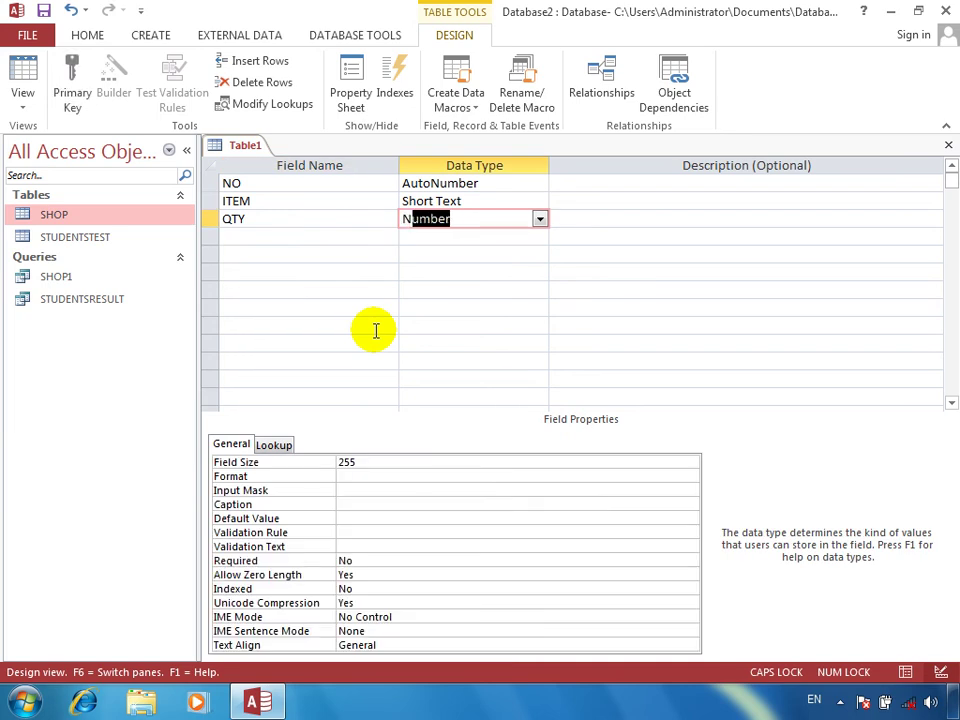
key(Tab)
key(Tab)
Add a field PRICE with data type Number below QTY
text(PRICE)
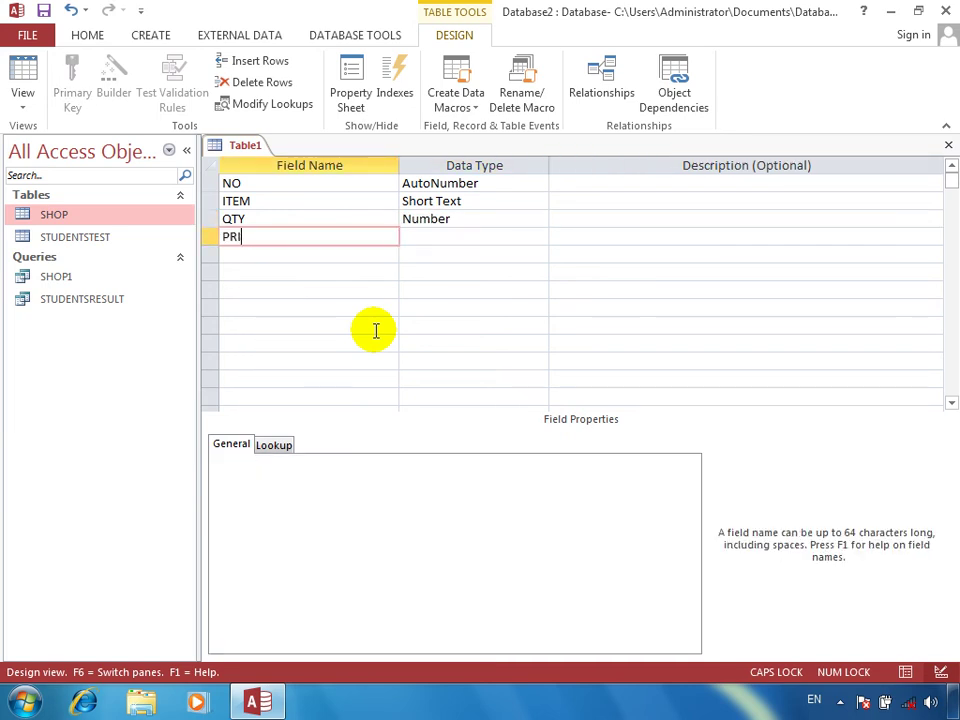
key(Tab)
text(N)
key(Tab)
key(Tab)
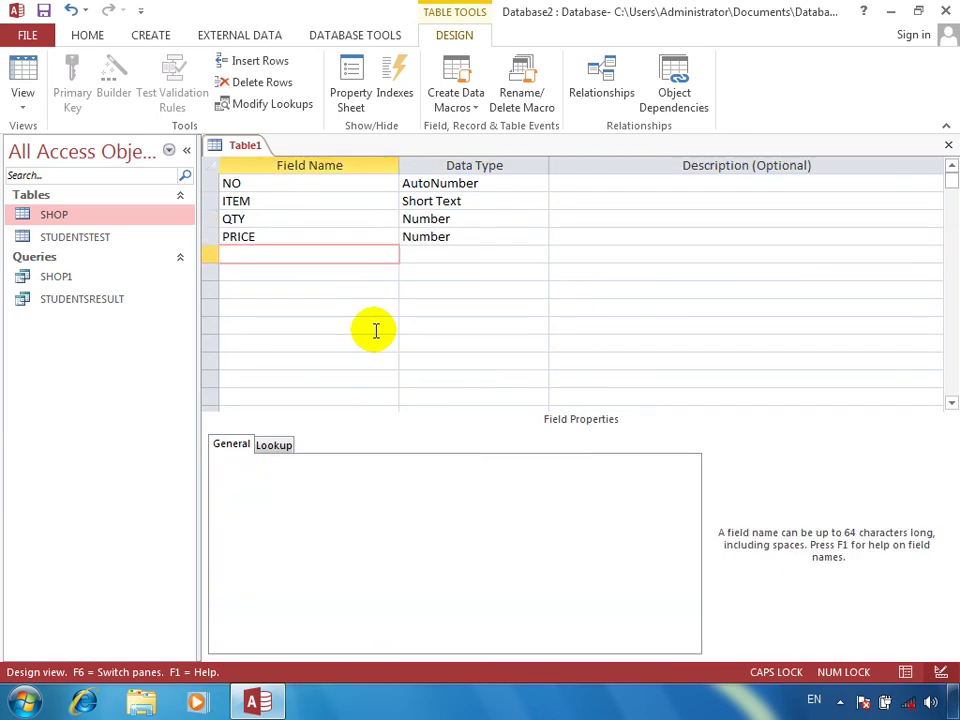
Add a field TAXT with data type Number below PRICE
text(TAXT)
key(Tab)
text(N)
key(Tab)
key(Tab)
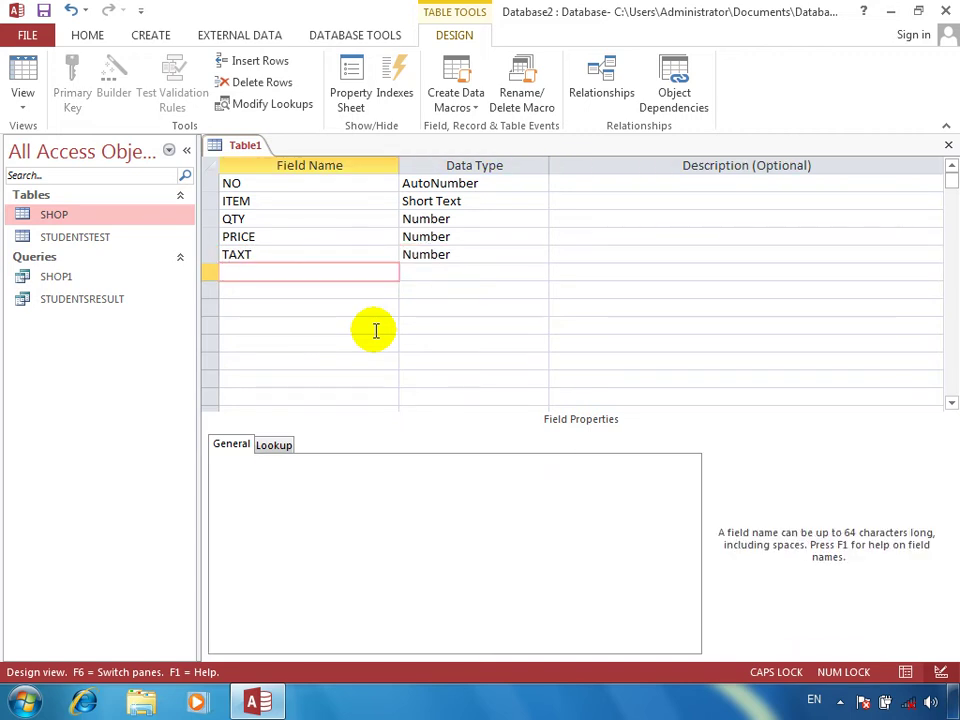
Add a field PROFIT with data type Number below TAXT
text(COMM)
key(Tab)
text(N)
key(Tab)
key(Tab)
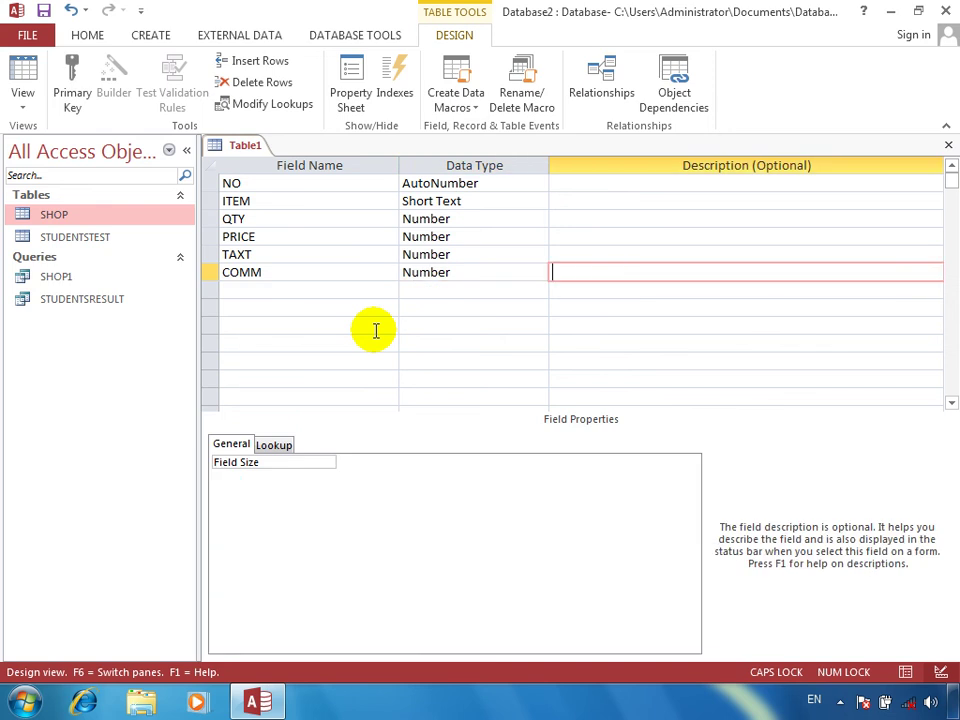
key(Up)
text(PRO)
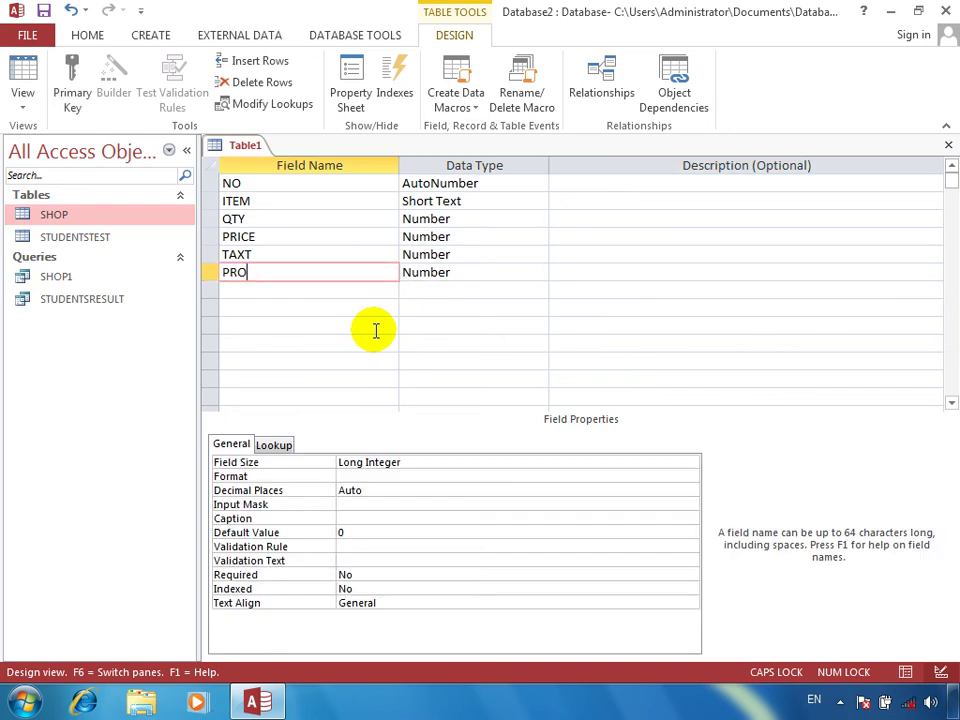
text(FIT)
key(Tab)
key(Tab)
key(Tab)
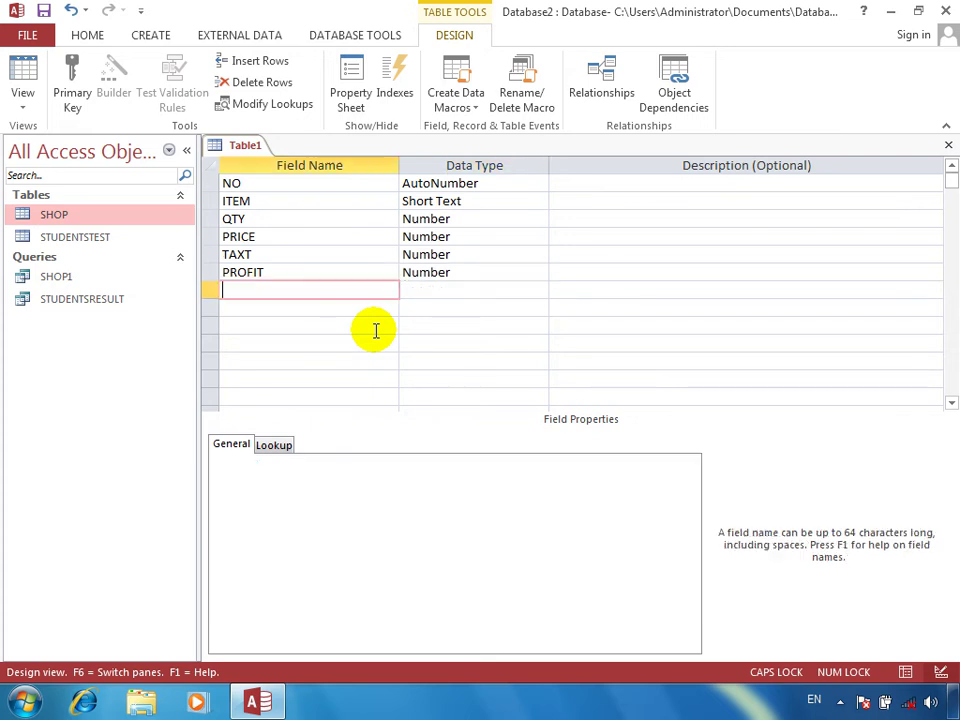
Add a field TOTAL with data type Number below PROFIT
text(TOTAL)
key(Tab)
text(N)
key(Tab)
key(Tab)
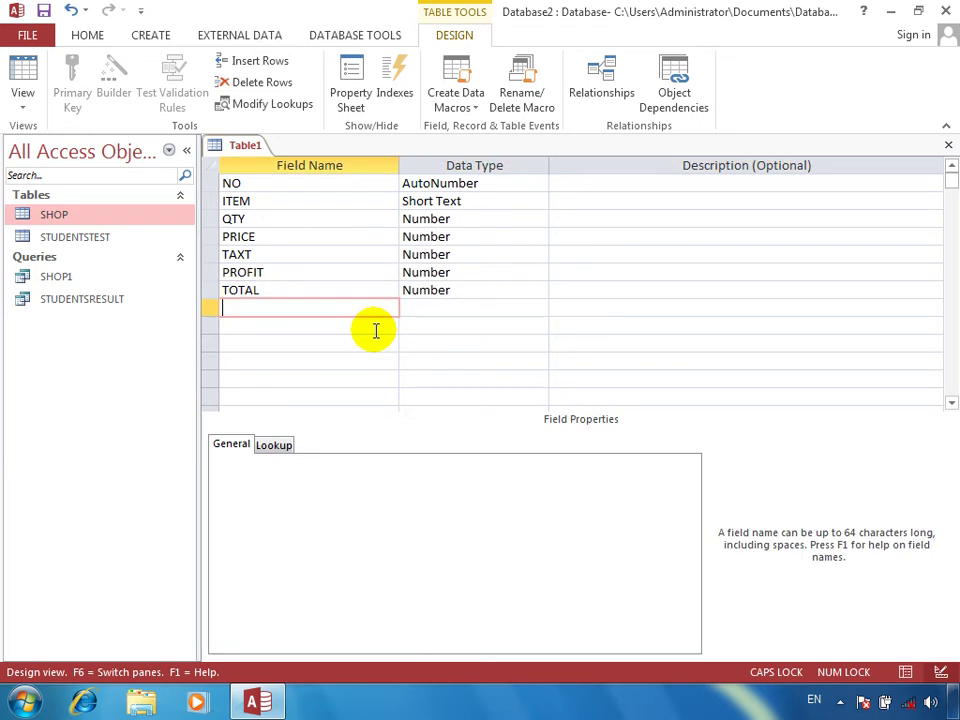
Close the new table, saving it as ITEM and letting Access create the primary key
key(ctrl+w)
key(Return)
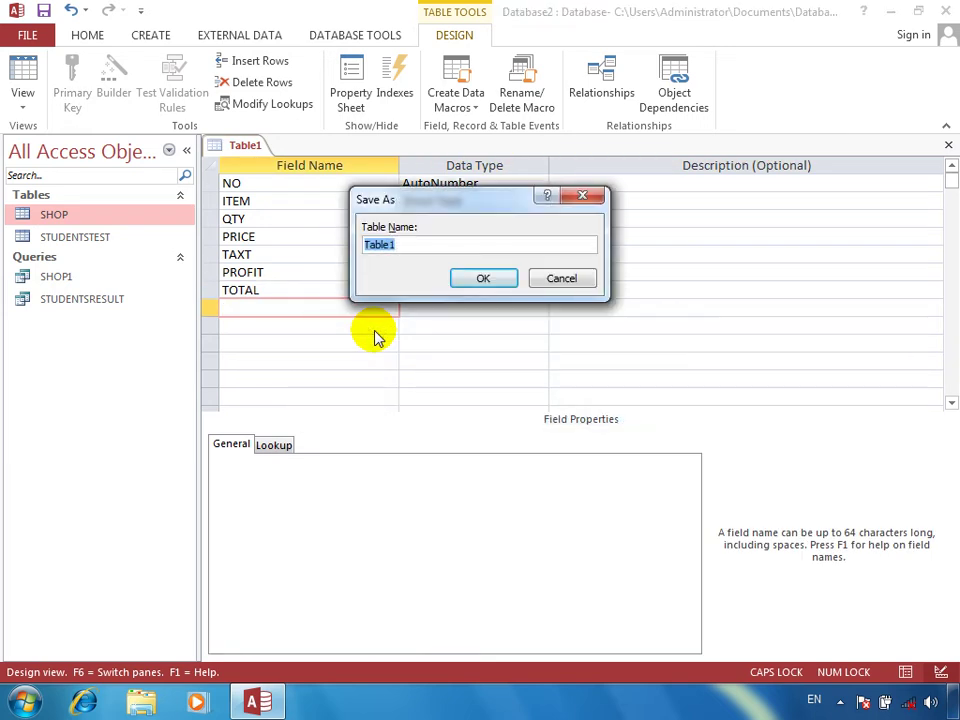
text(TIEM)
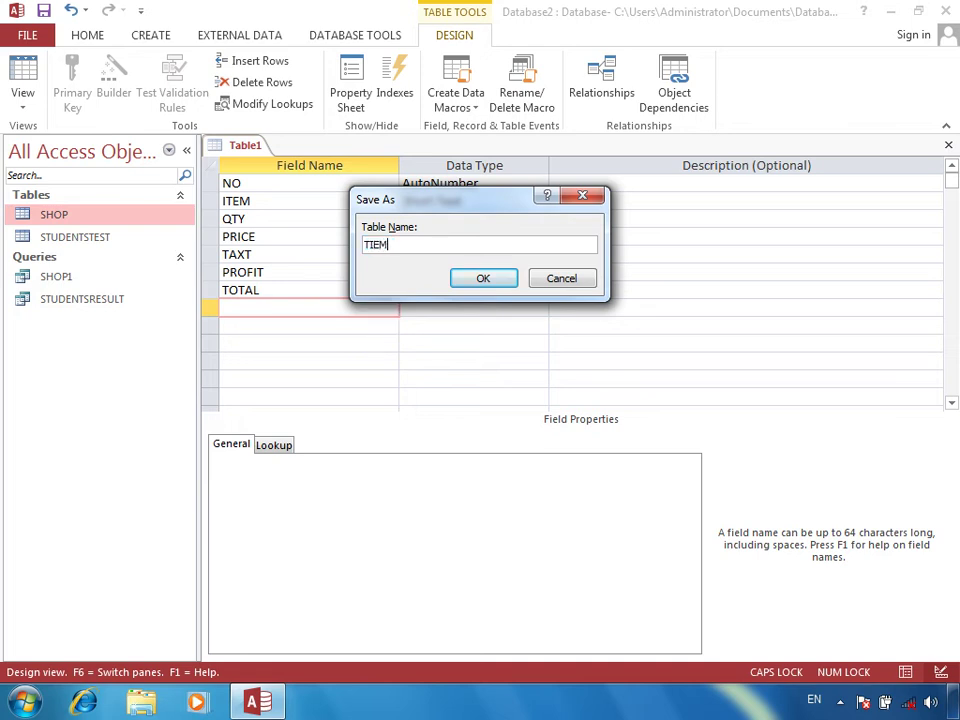
key(BackSpace)
text(ITEM)
key(Return)
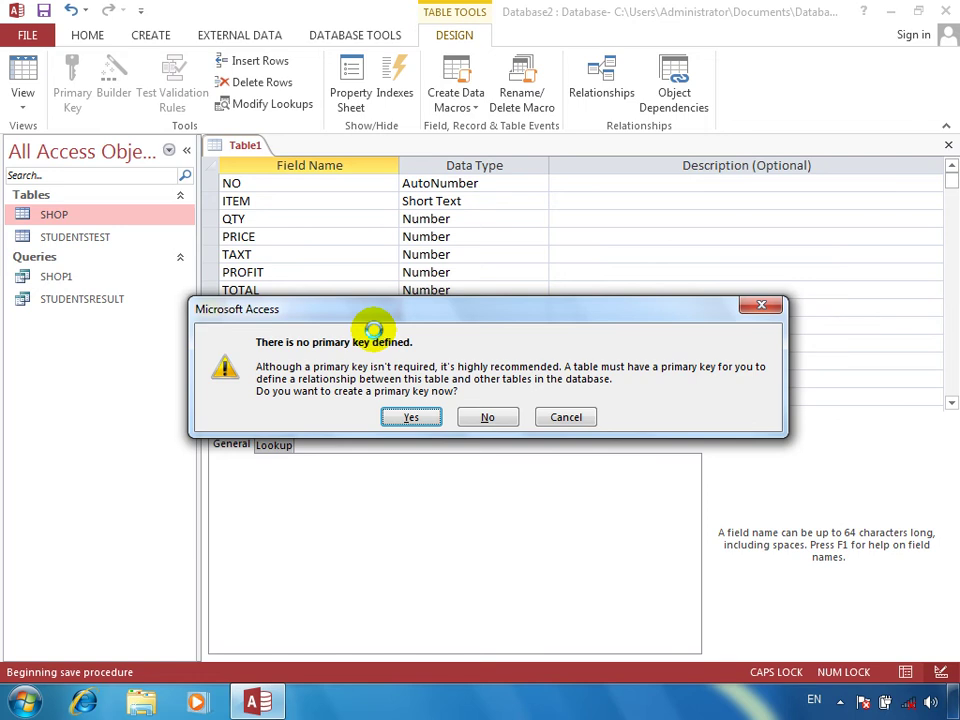
key(Return)
Open the ITEM table and begin its first record with ITEM MONITOR and QTY 100
click(85, 219)
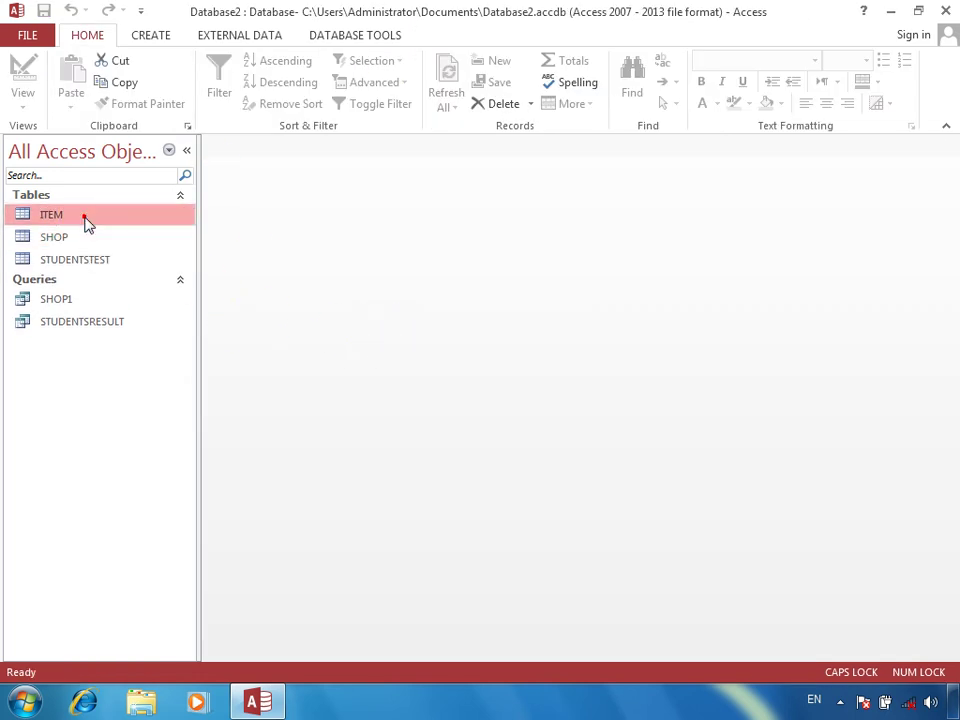
double_click(85, 219)
key(Tab)
text(MONITOR)
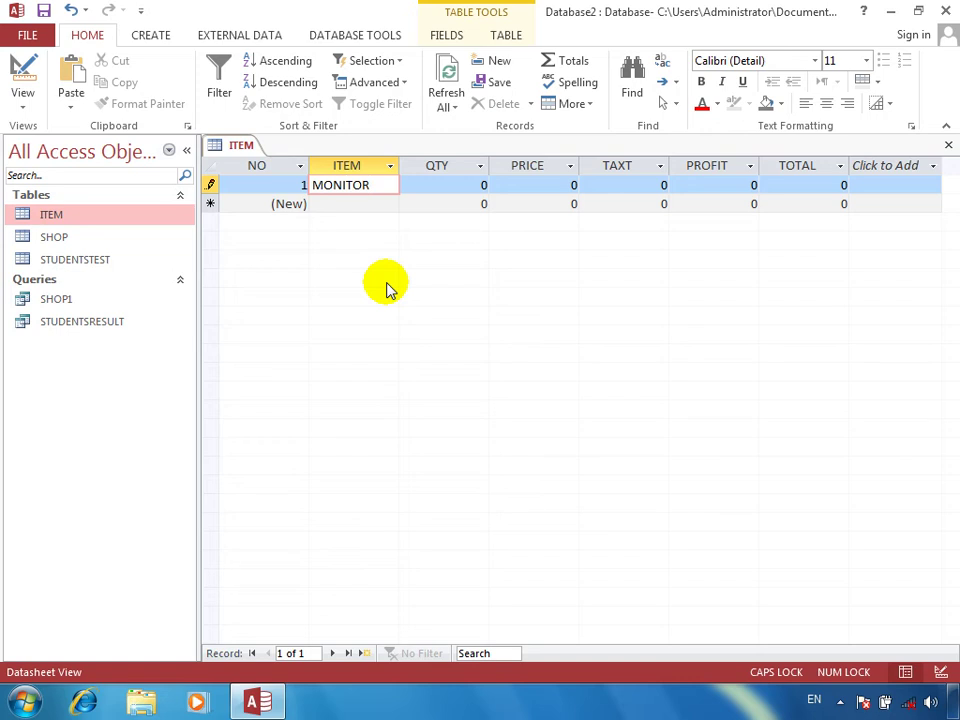
key(Tab)
text(100)
key(Tab)
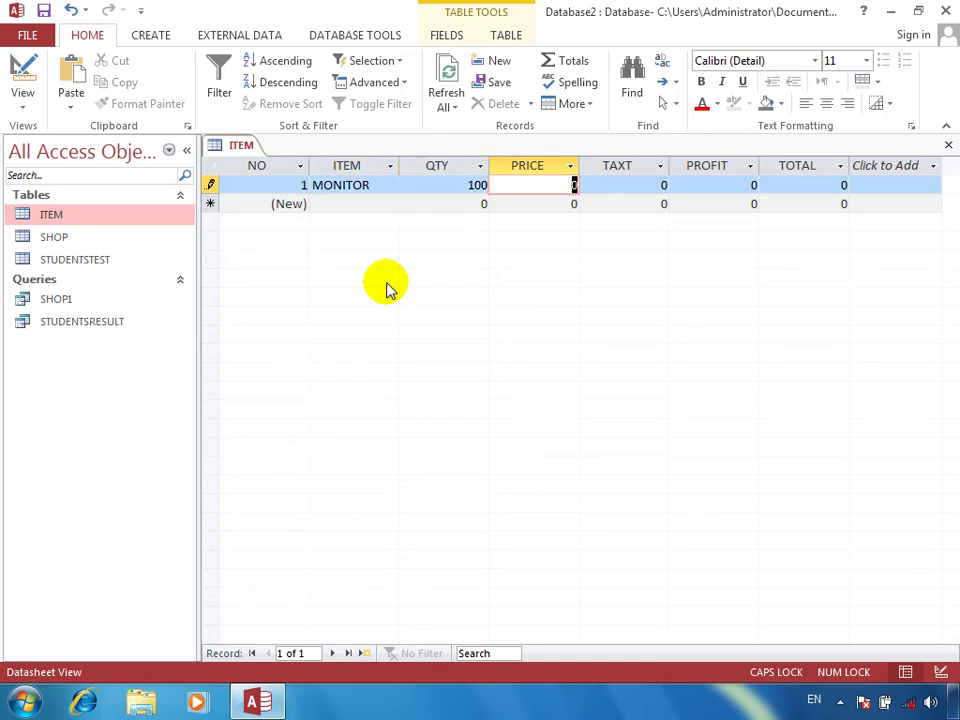
Complete the MONITOR record with PRICE 3000, TAXT 3 and PROFIT 12, and close the table
text(3000)
key(Tab)
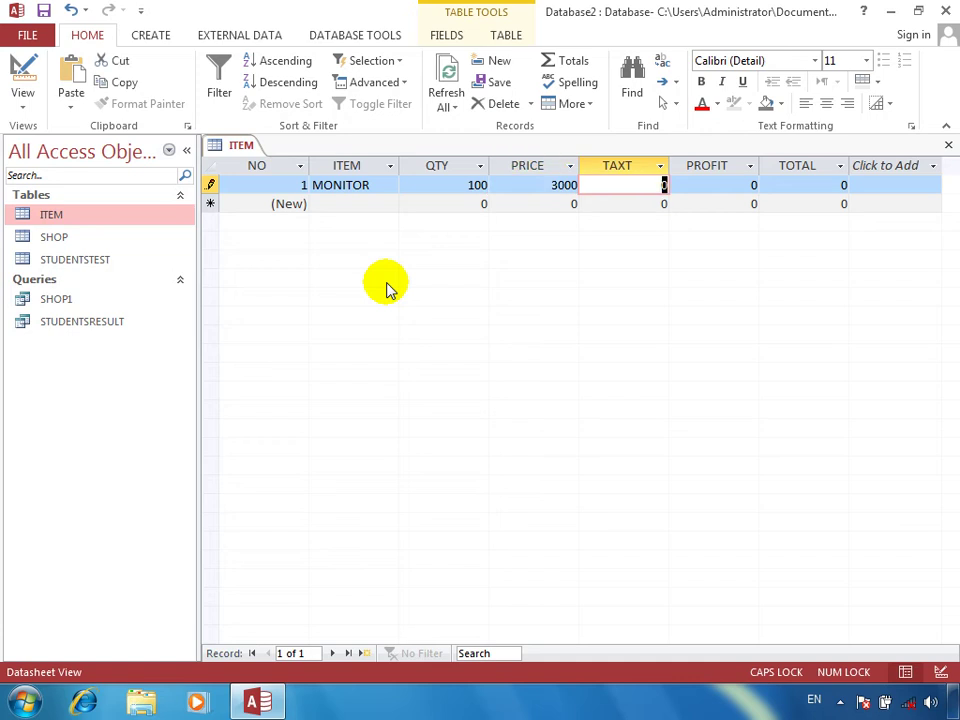
text(3)
key(Tab)
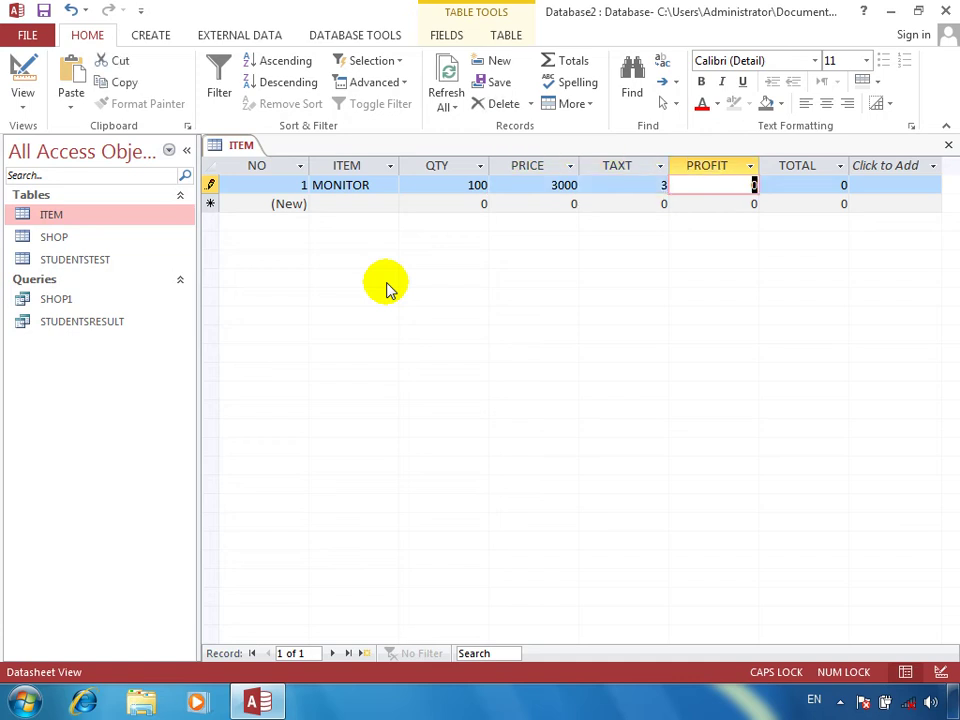
text(12)
key(Tab)
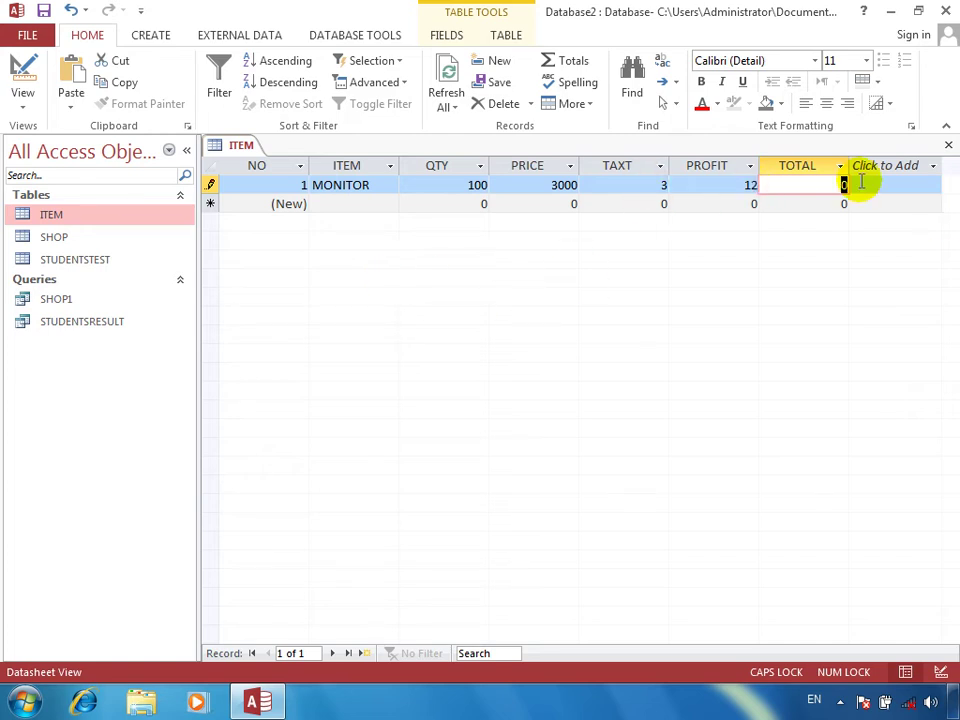
click(948, 146)
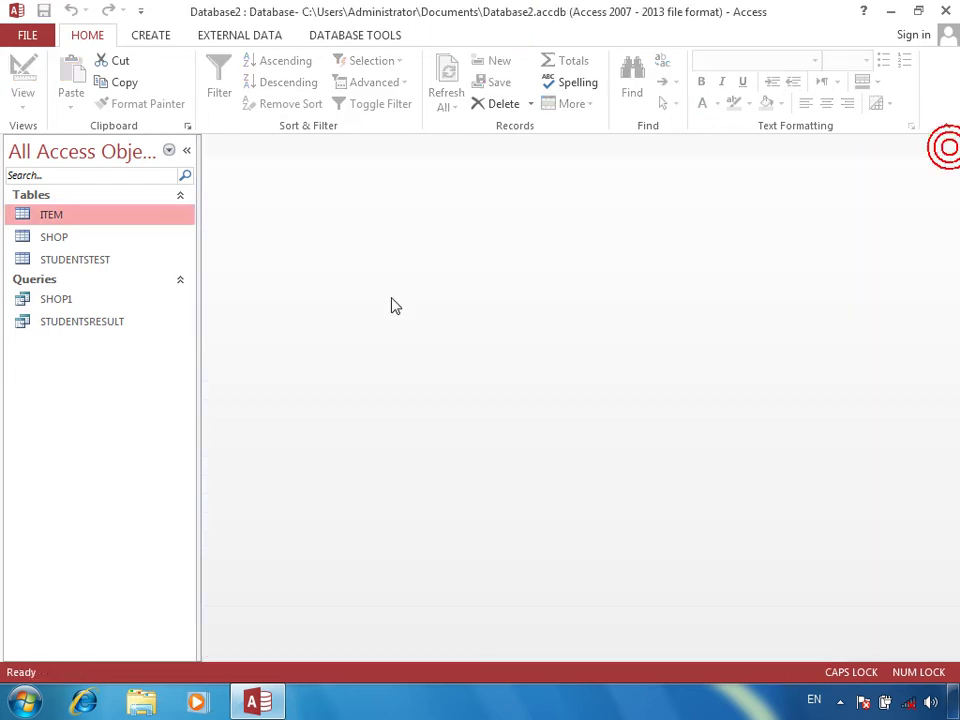
Create a design query based on the ITEM table and include all of its fields from NO to TOTAL
click(150, 35)
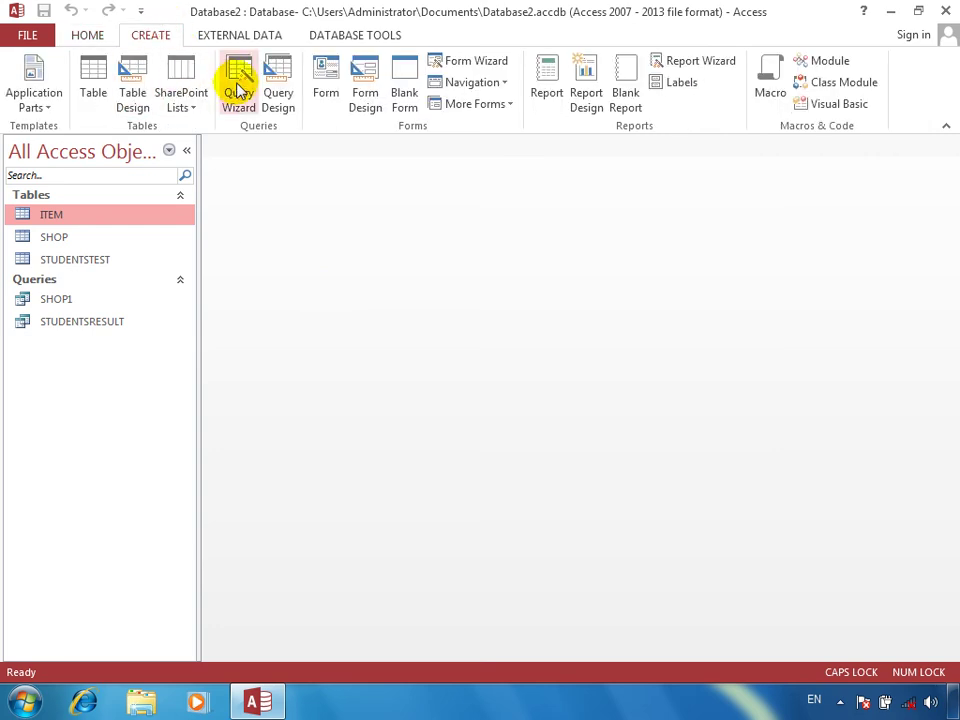
click(278, 88)
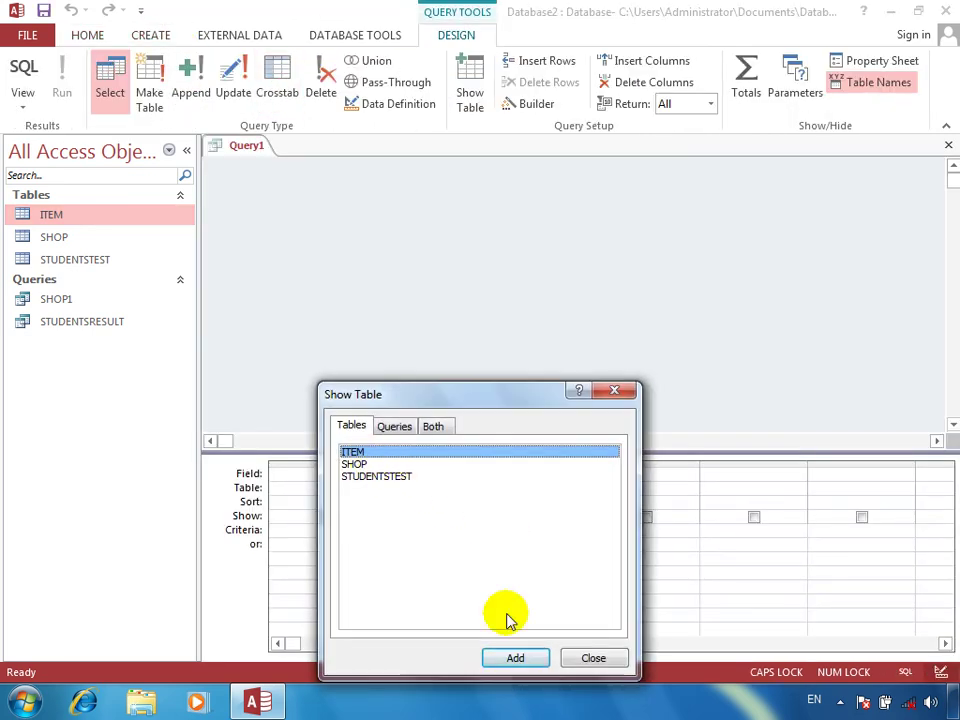
click(538, 660)
click(597, 661)
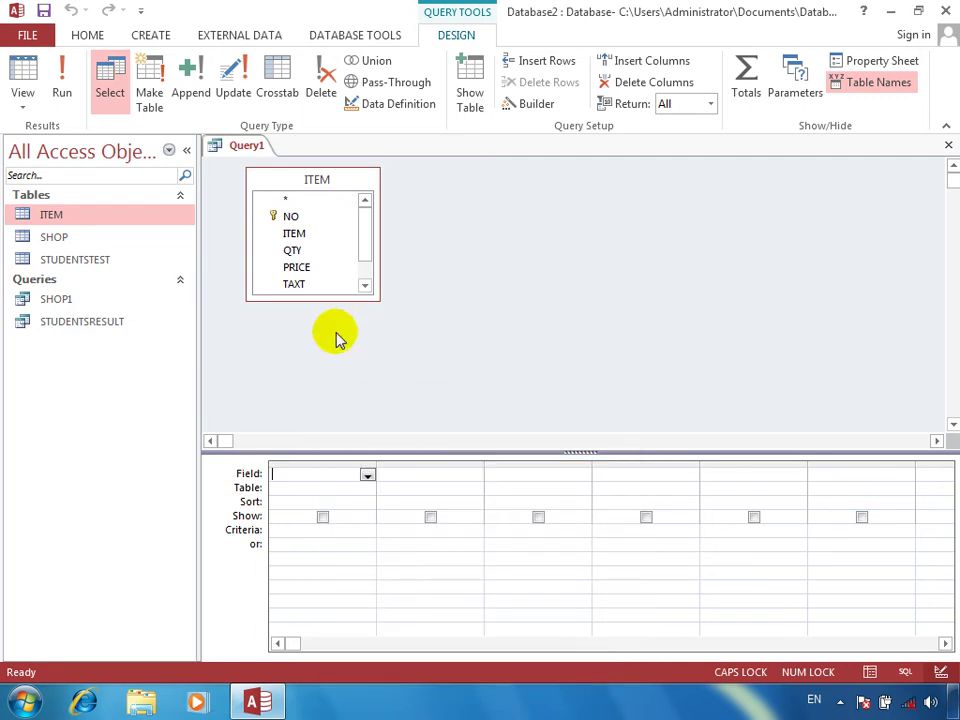
double_click(300, 179)
drag(298, 202, 316, 482)
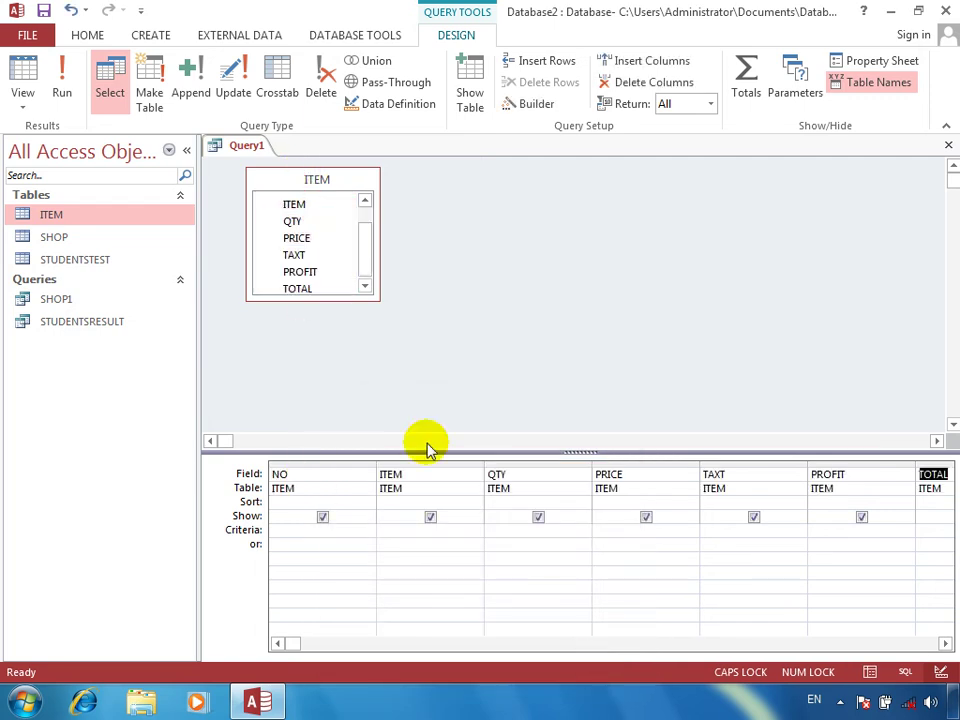
Open the query's TOTAL field in the Zoom editor and begin the calculation TOTAL:QTY*PRICE
right_click(936, 481)
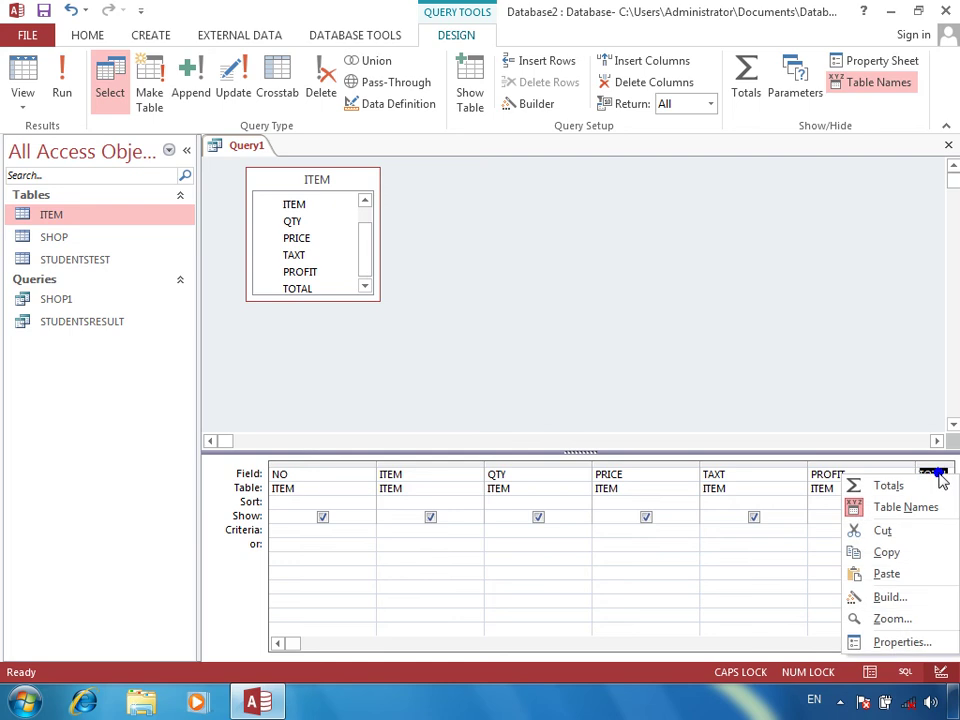
click(876, 620)
click(446, 213)
text(:QTY*PICE)
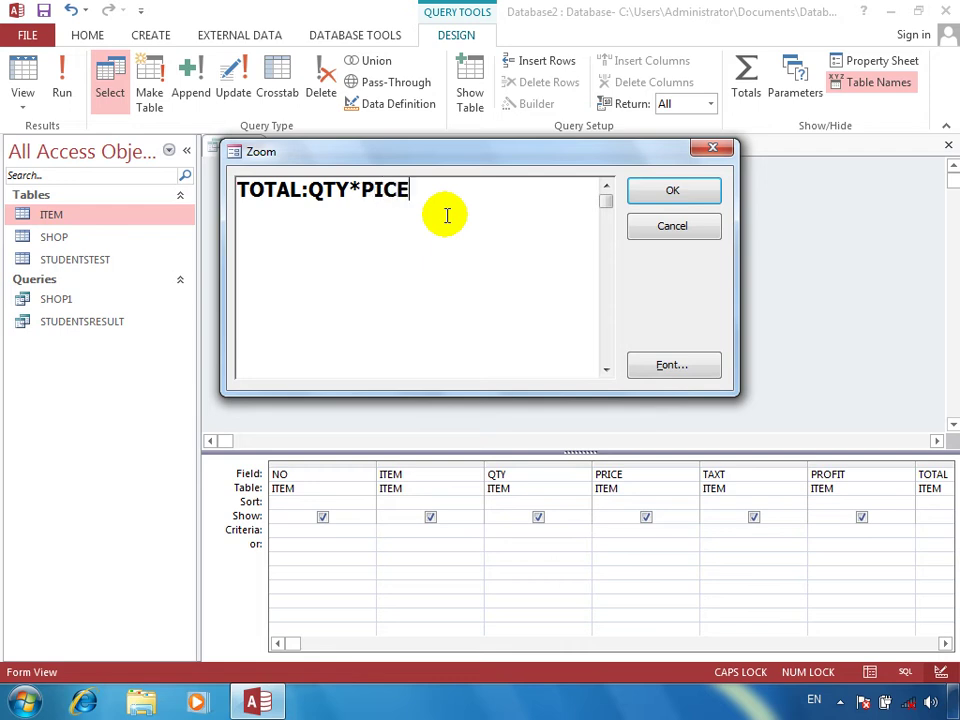
key(BackSpace)
key(BackSpace)
key(BackSpace)
text(RICE)
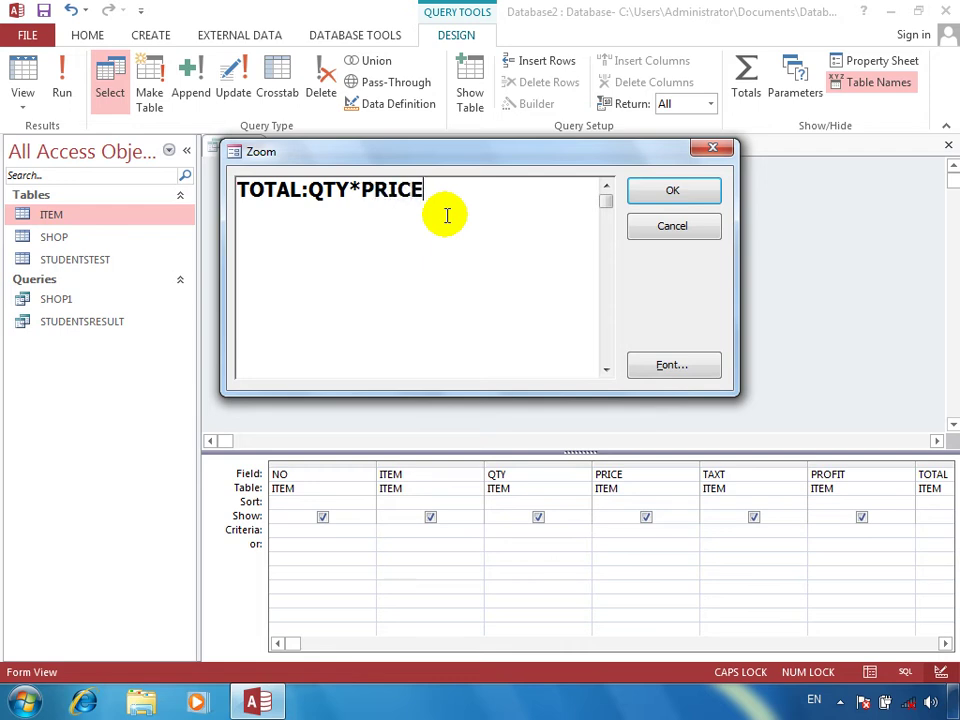
Extend the TOTAL expression with the tax deduction -QTY*PRICE*TAXT/100 followed by a plus sign
text(-QTY*PRICE*TEX)
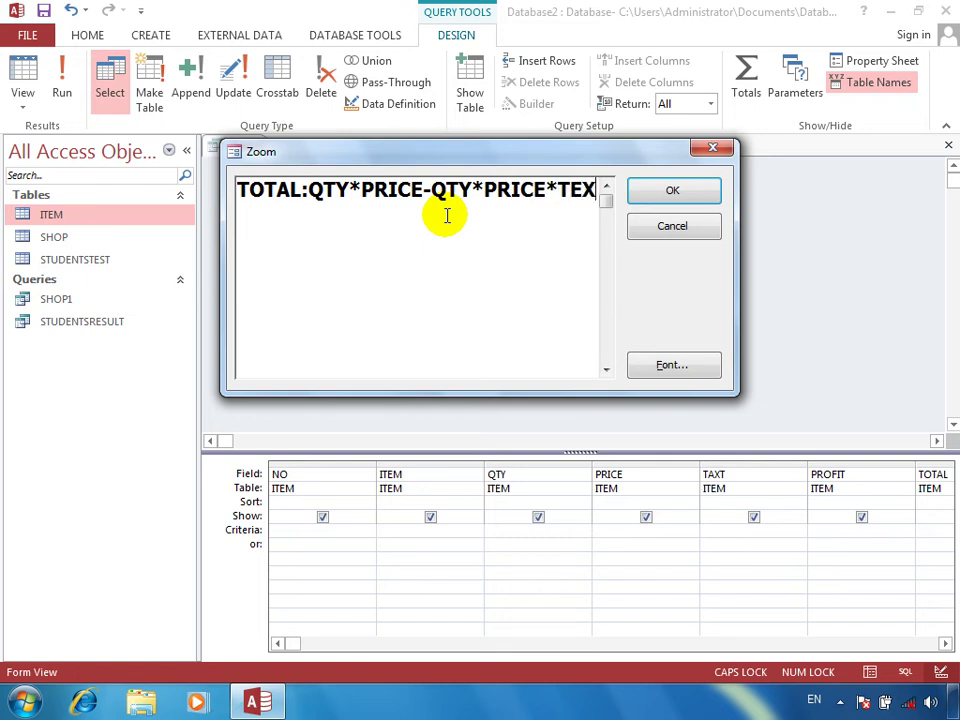
key(BackSpace)
key(BackSpace)
text(AXT)
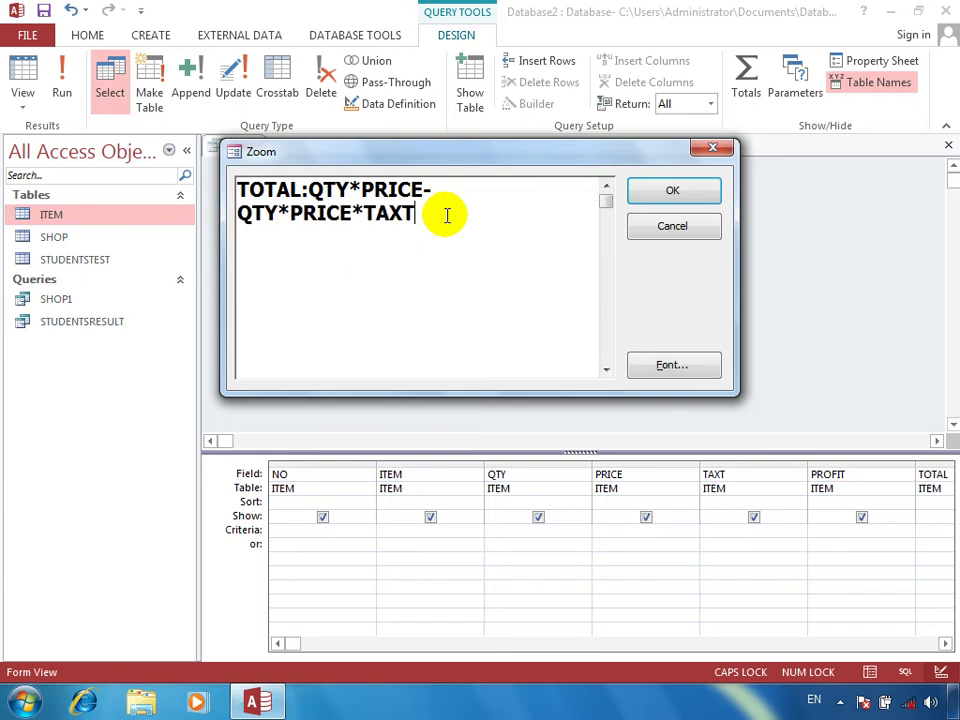
text(/100+)
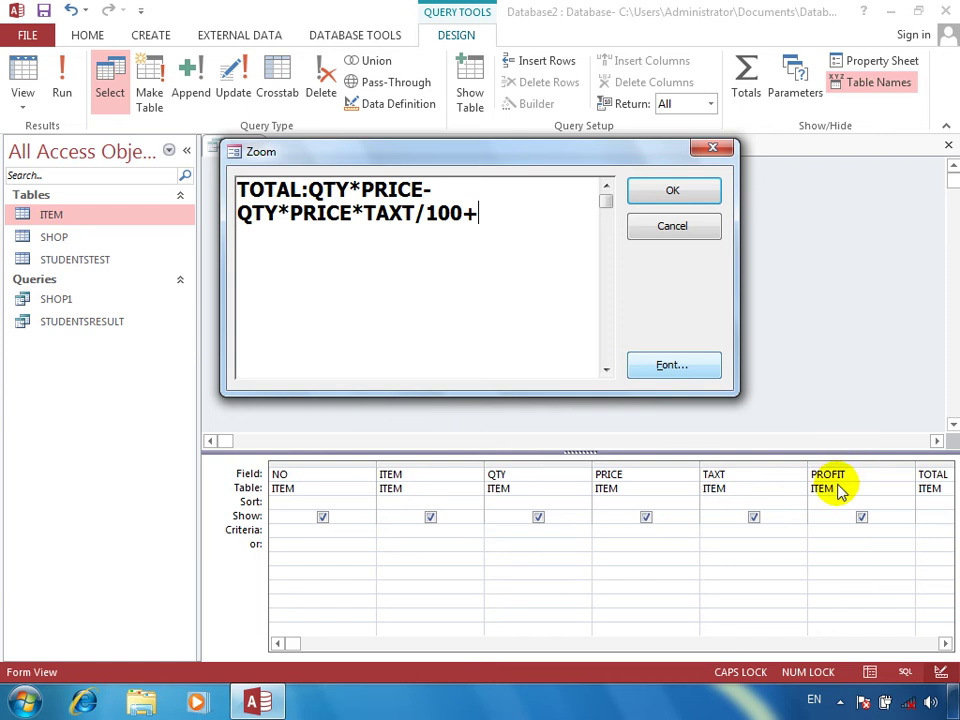
Finish the TOTAL expression with the profit part QTY*PRICE*PROFIT/100, apply it and run the query
text(QTY*PRICE)
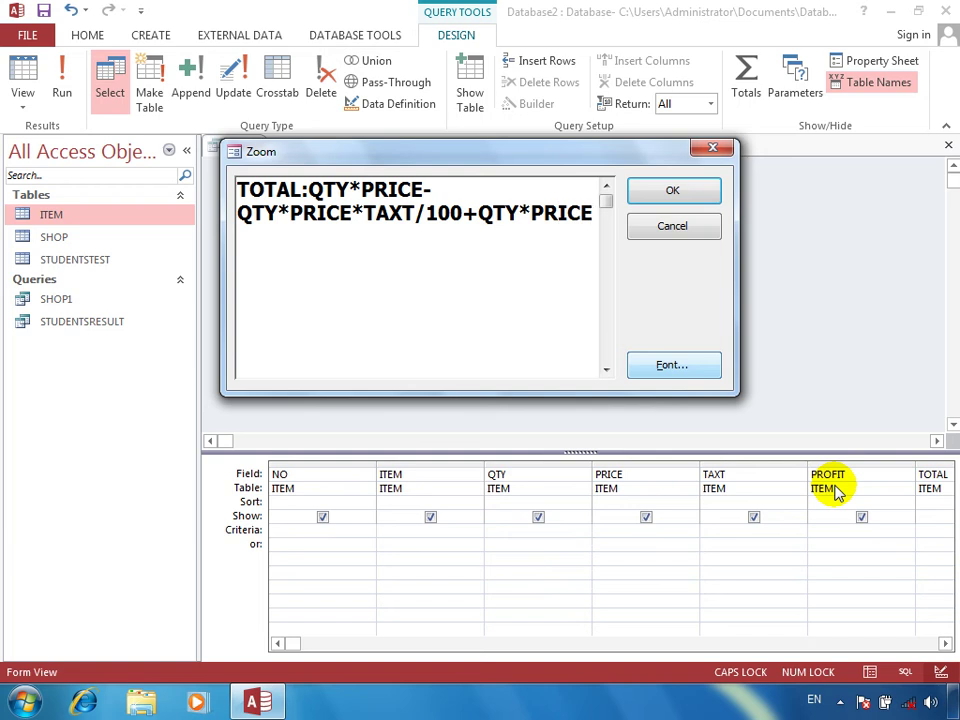
text(*PAR)
key(BackSpace)
key(BackSpace)
key(BackSpace)
text(PP)
key(BackSpace)
key(BackSpace)
text(PROFE)
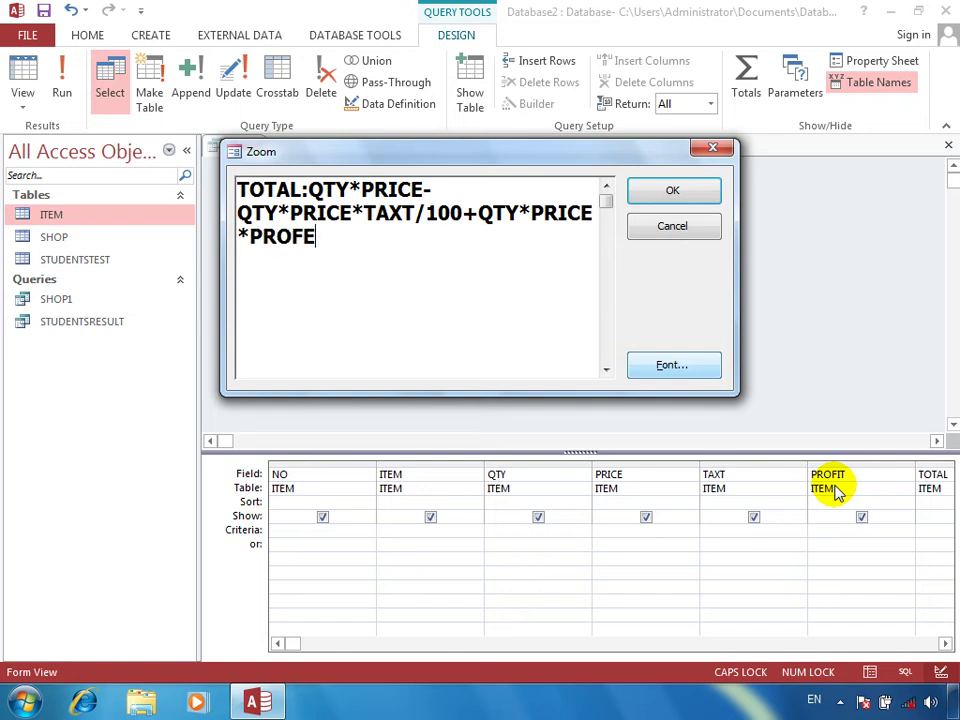
key(BackSpace)
text(IT/100)
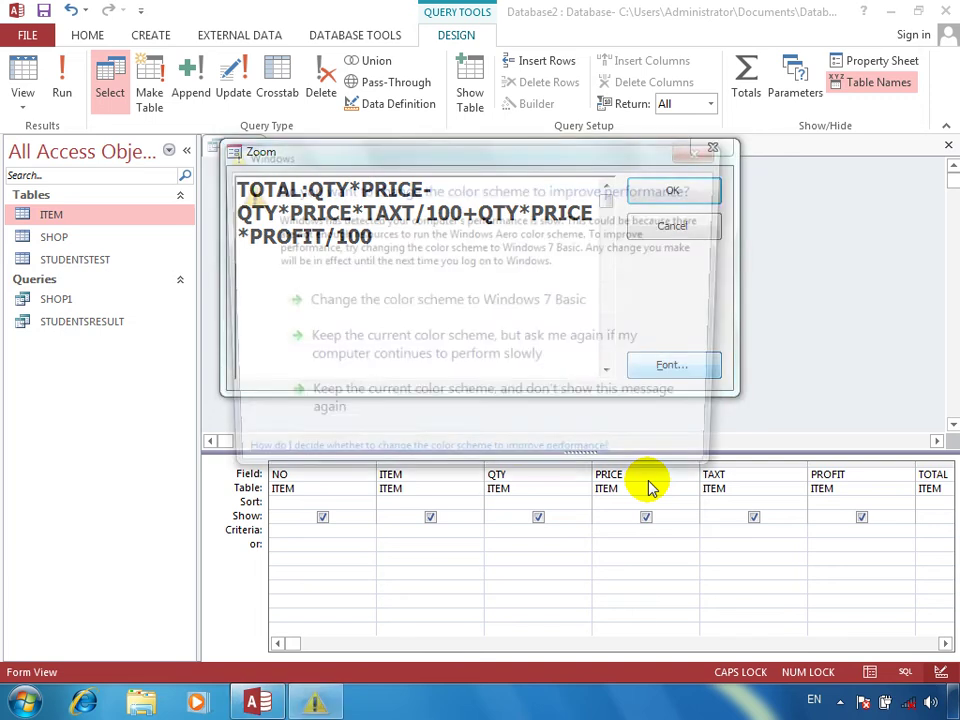
click(705, 152)
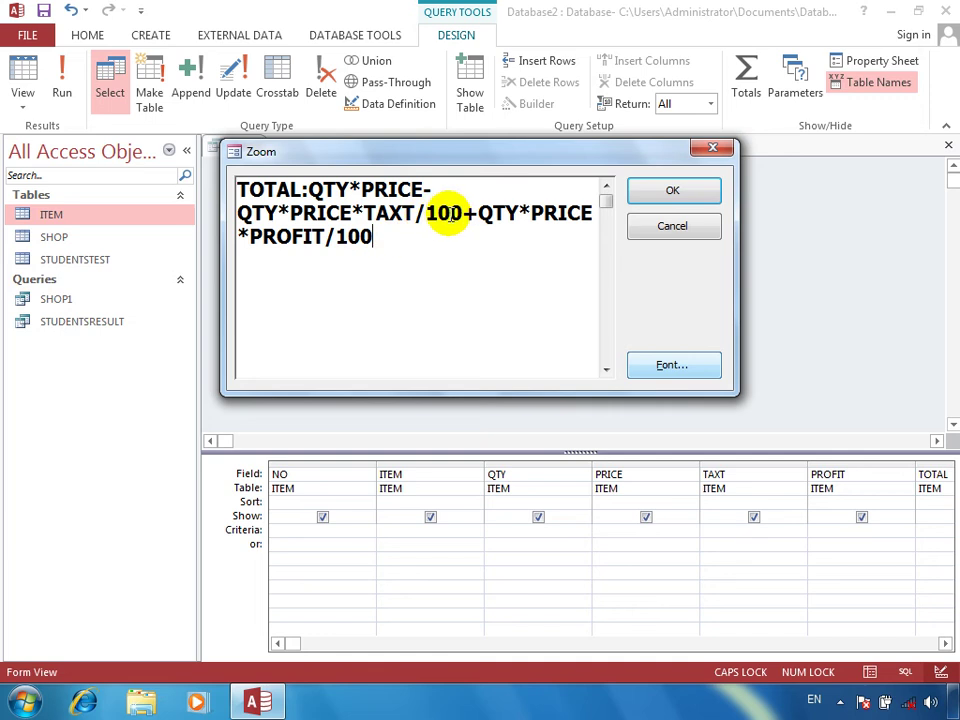
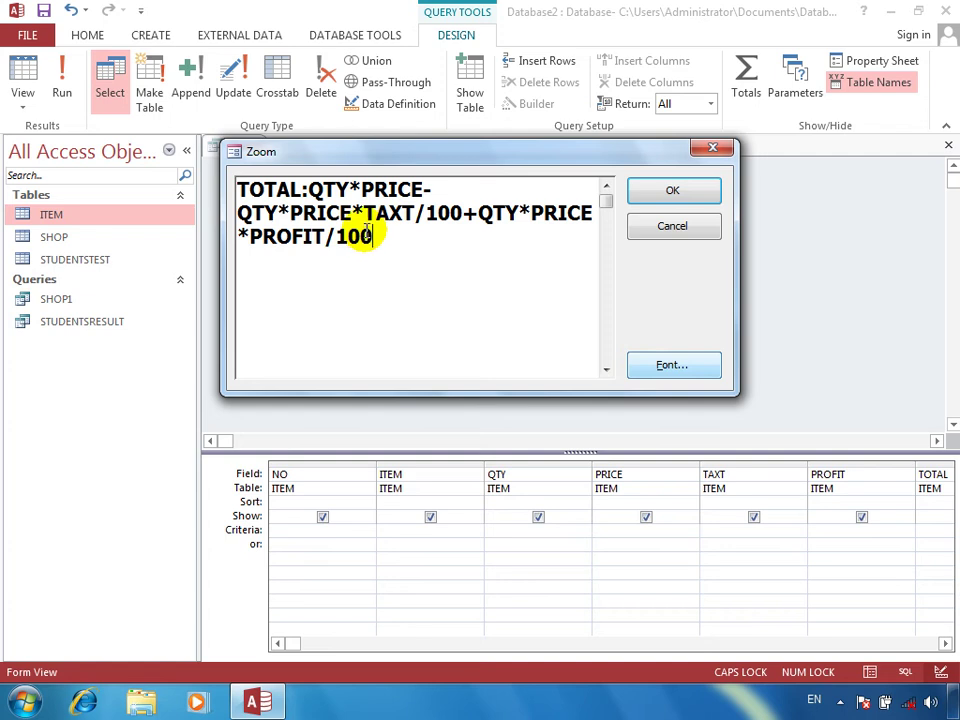
click(650, 200)
click(60, 86)
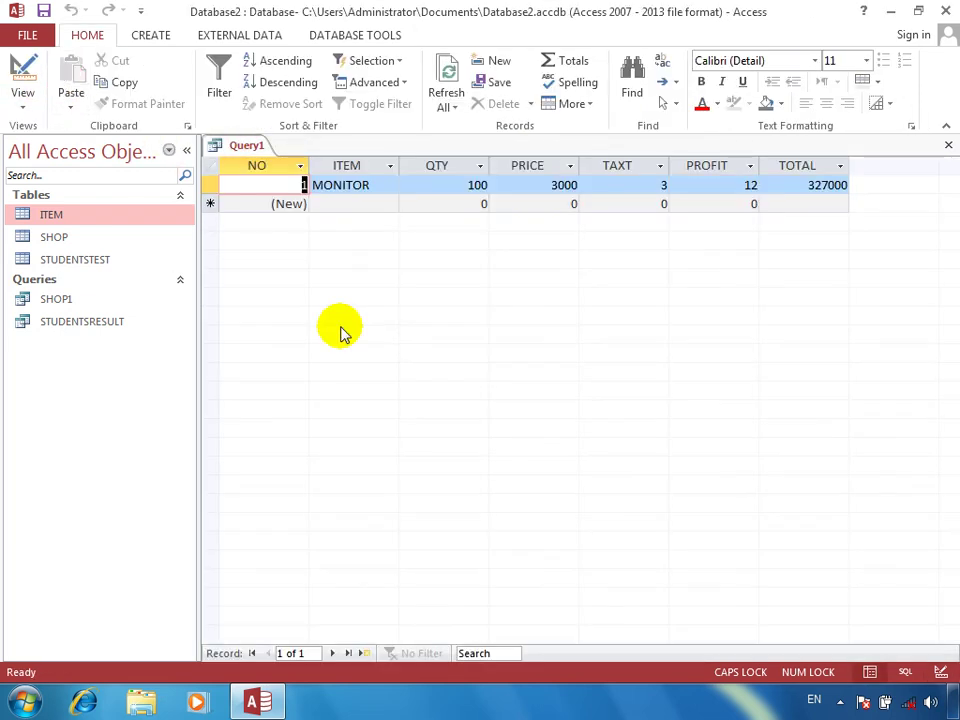
Start a second record in the query results with the ITEM value COMPUTER
key(Tab)
key(Tab)
key(Tab)
key(Tab)
key(Tab)
key(Tab)
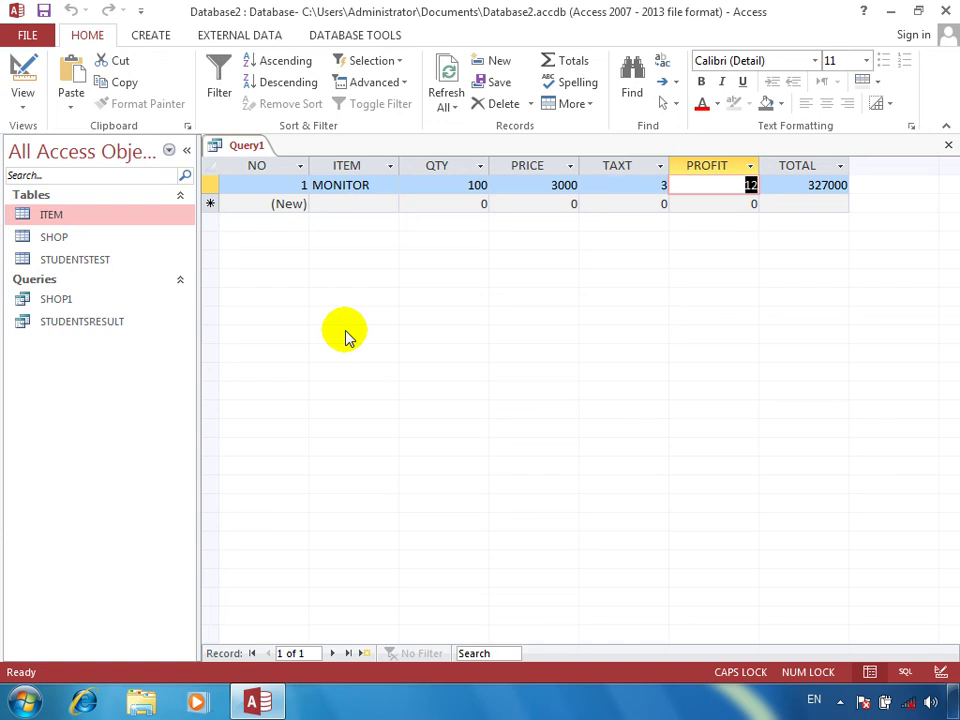
key(Left)
key(Left)
key(Left)
key(Down)
key(Left)
key(Left)
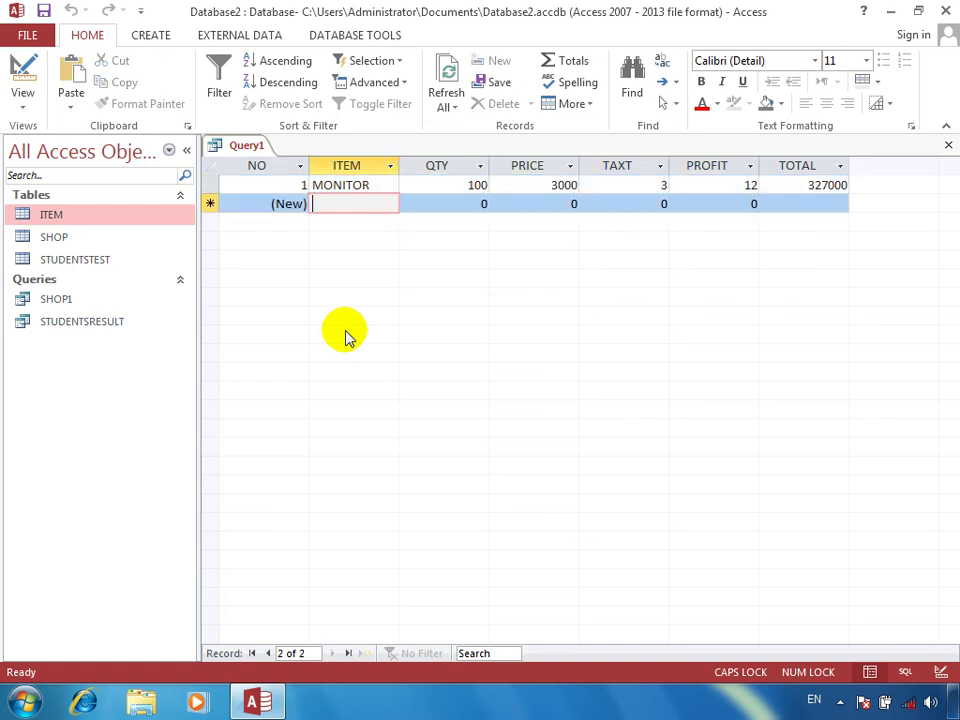
text(COMPUTER)
key(Tab)
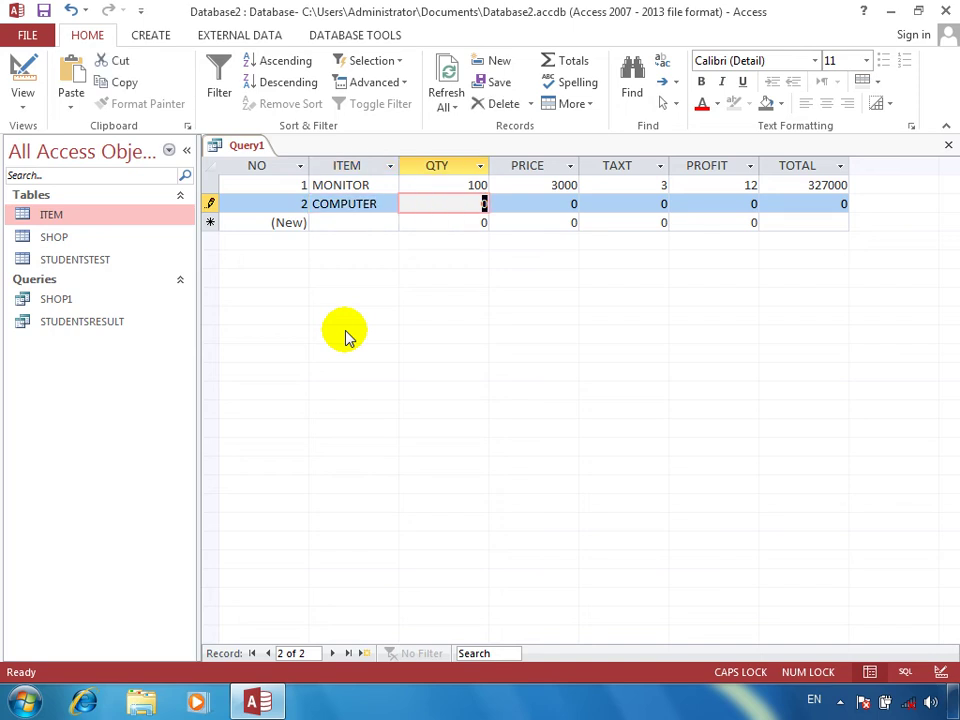
Set the COMPUTER record's QTY to 2 and its PRICE to 100
text(2)
key(Tab)
text(100)
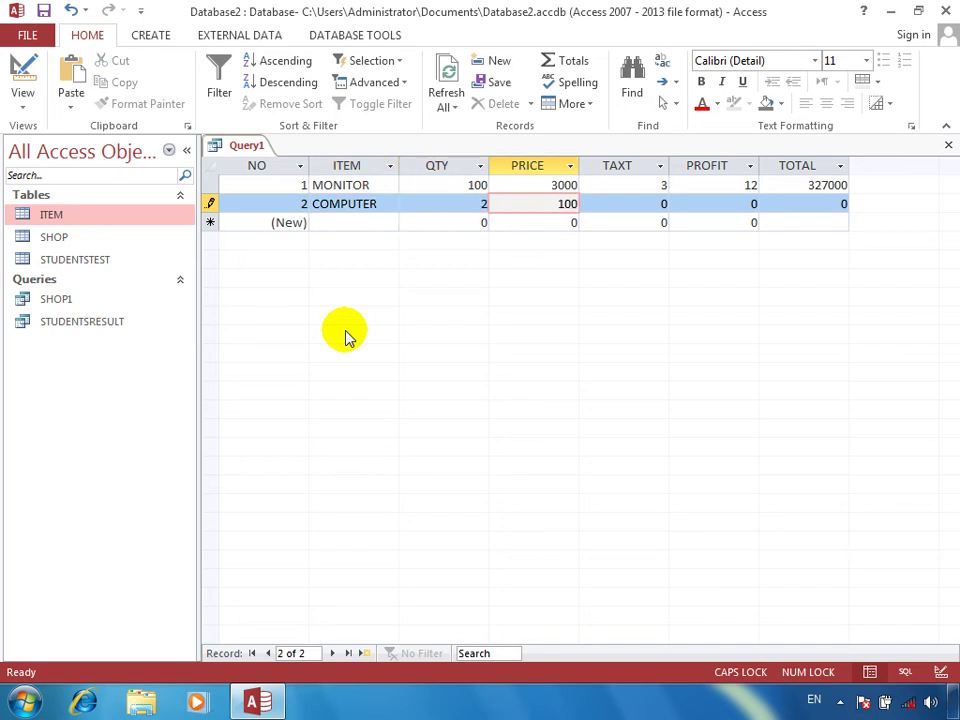
key(Tab)
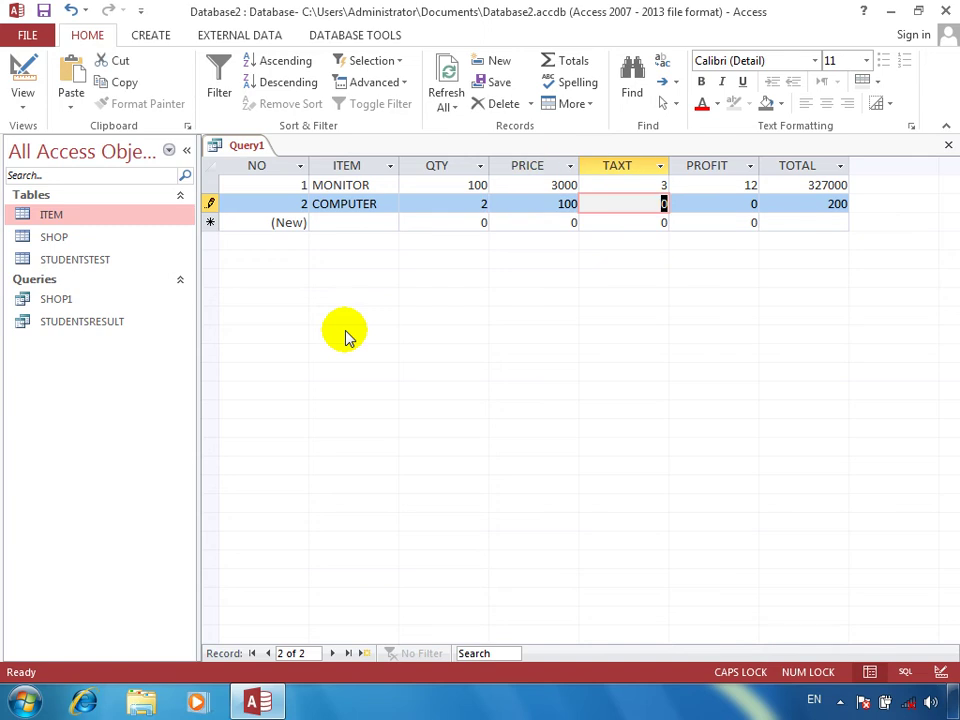
Try a TAXT value of 2 for the COMPUTER record and replace it with 5
text(2)
key(Tab)
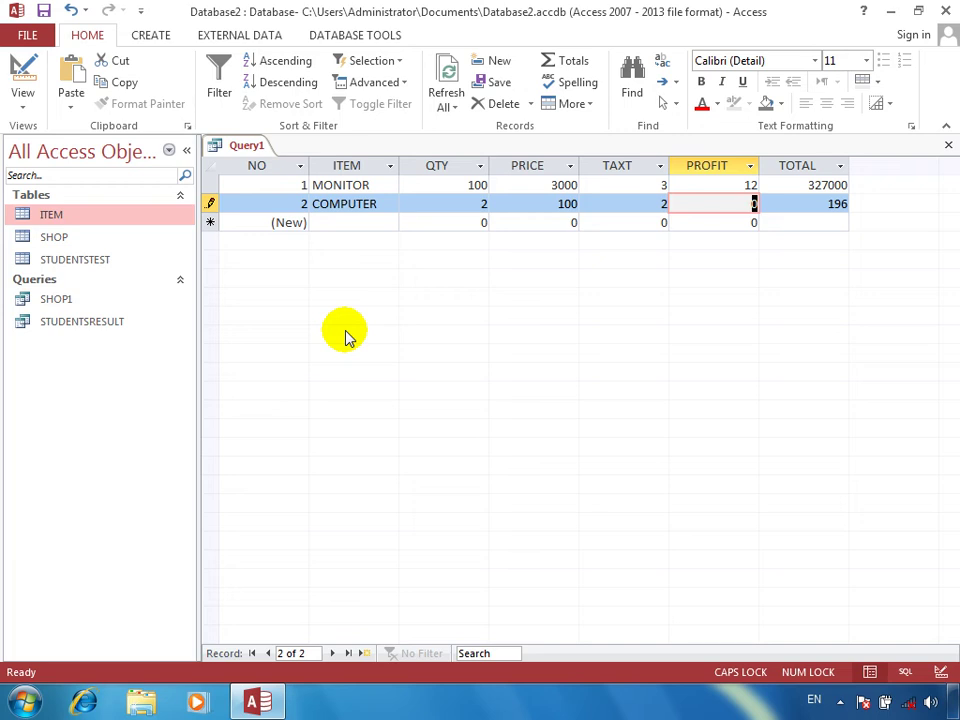
key(shift+Tab)
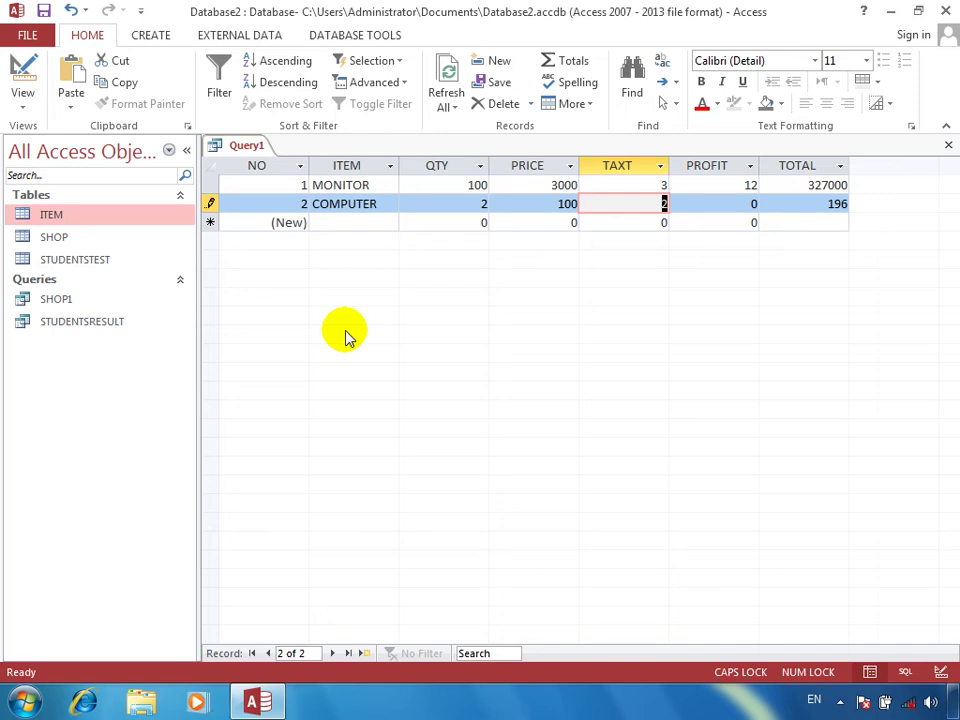
text(5)
key(Tab)
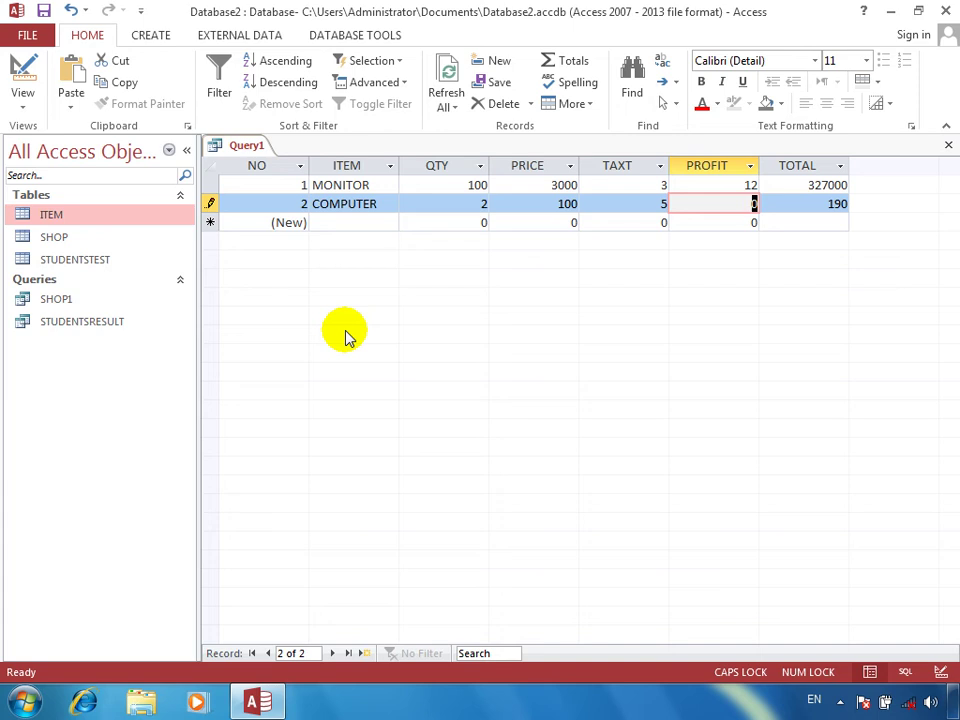
Set the COMPUTER record's PROFIT to 10
key(shift+Tab)
key(shift+Tab)
key(shift+Tab)
key(Tab)
key(Tab)
key(Tab)
key(Tab)
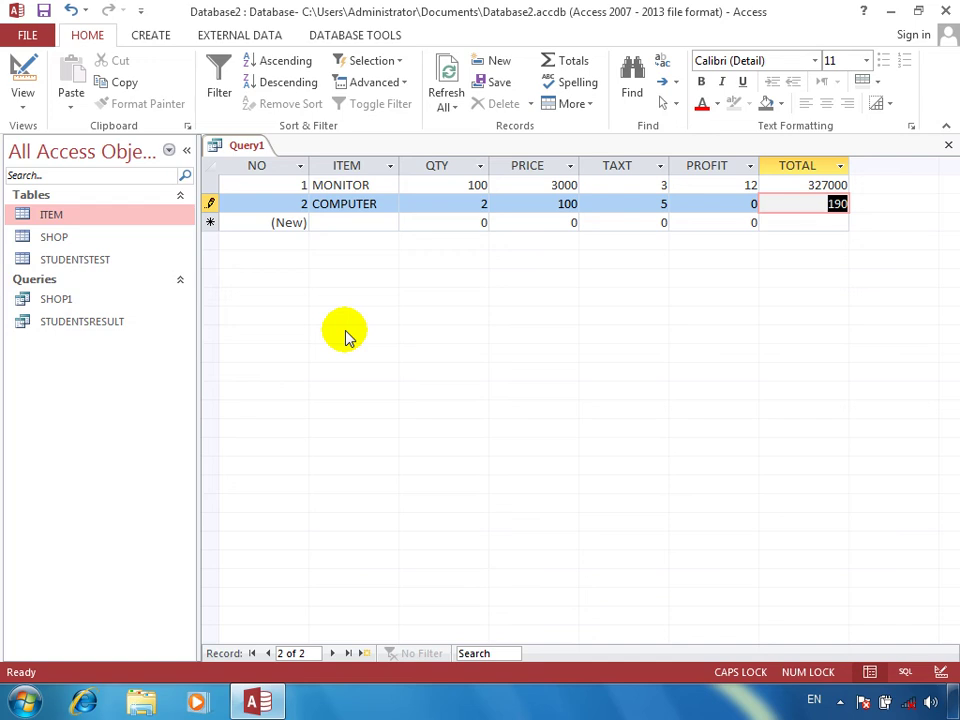
key(shift+Tab)
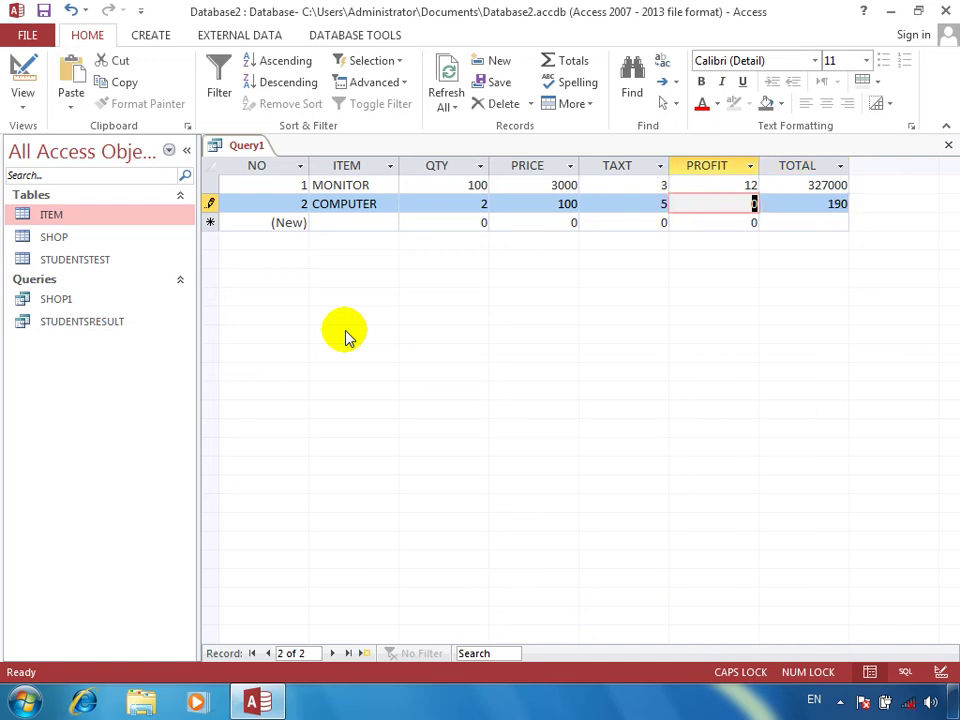
text(10)
key(Tab)
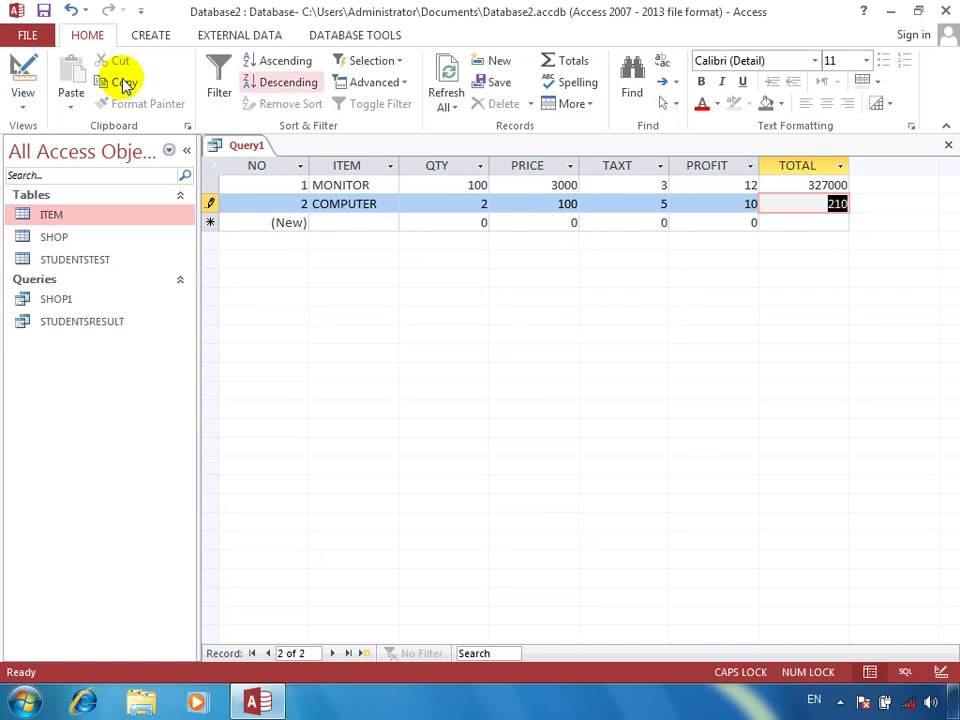
click(22, 70)
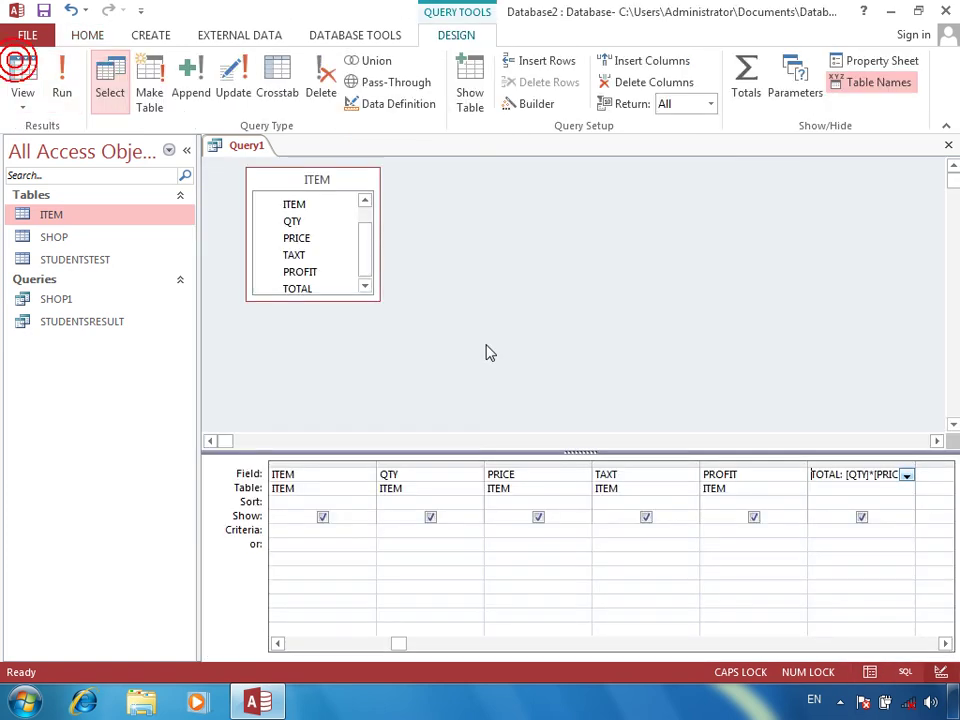
right_click(925, 472)
click(921, 616)
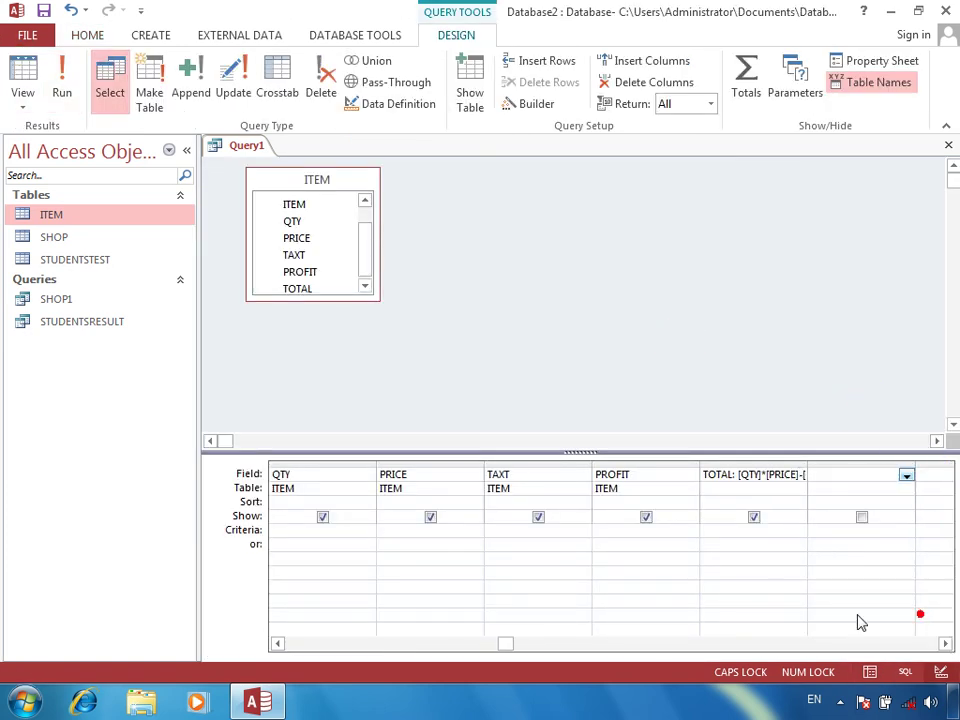
text(NE)
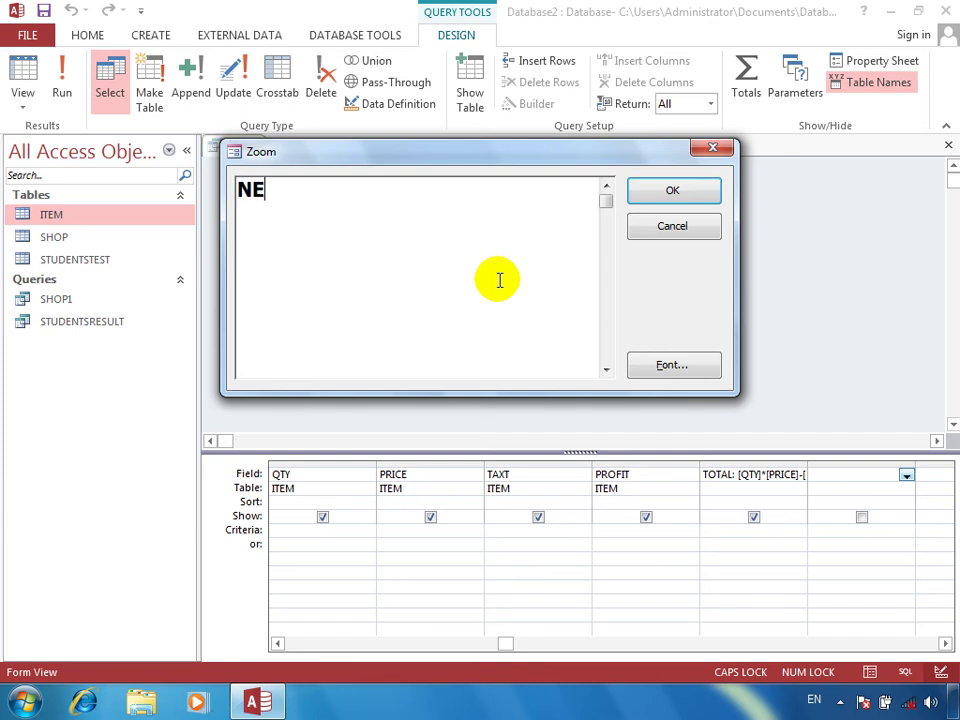
text(TPROFI)
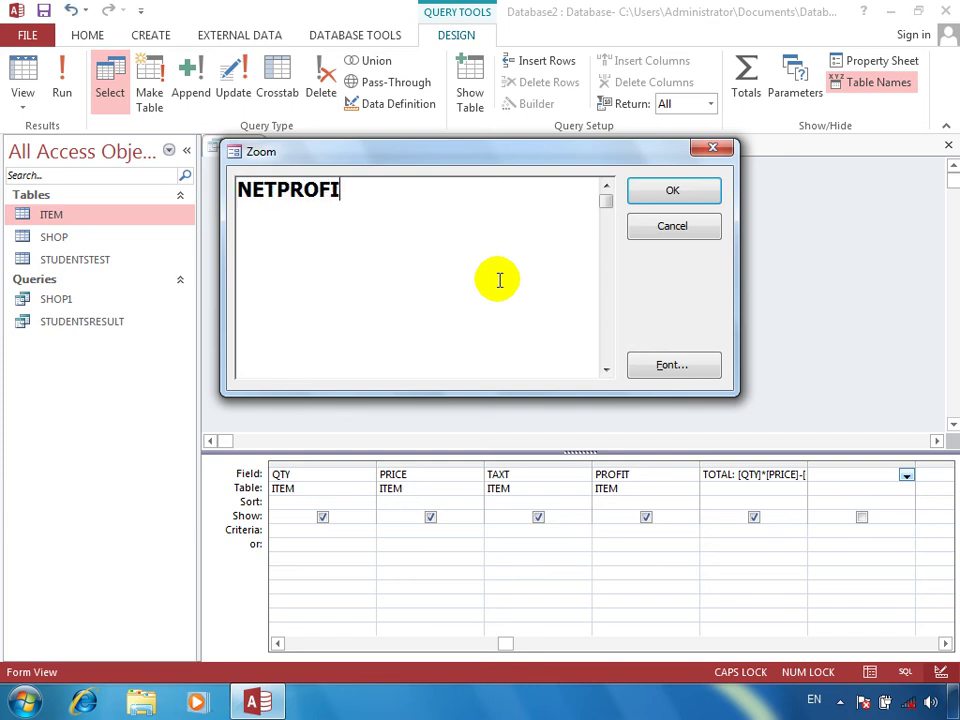
text(T:TOTAL)
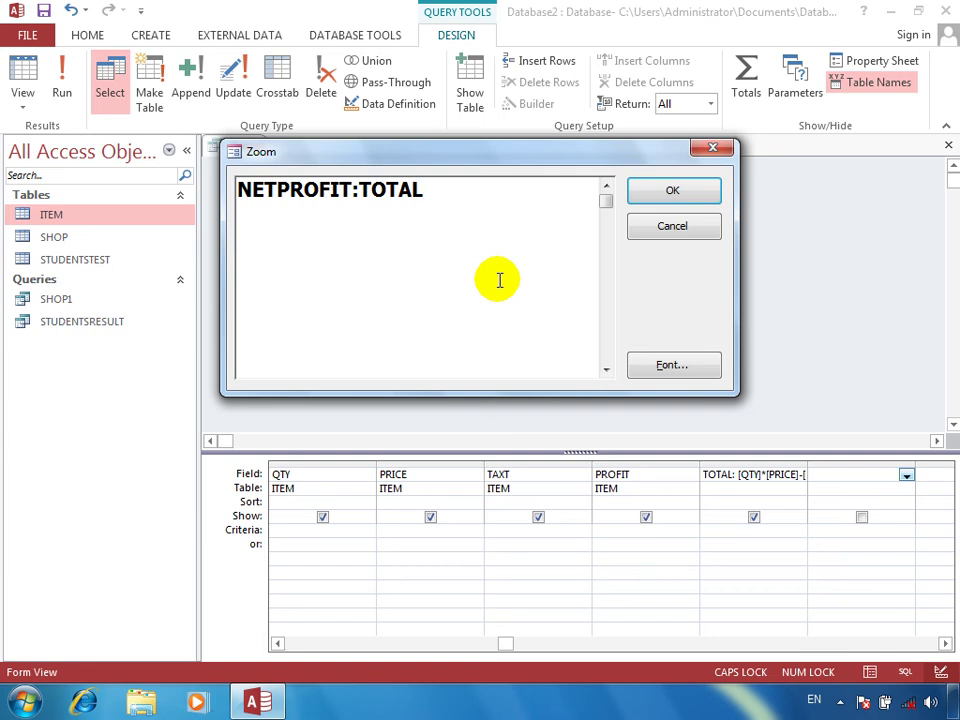
click(682, 236)
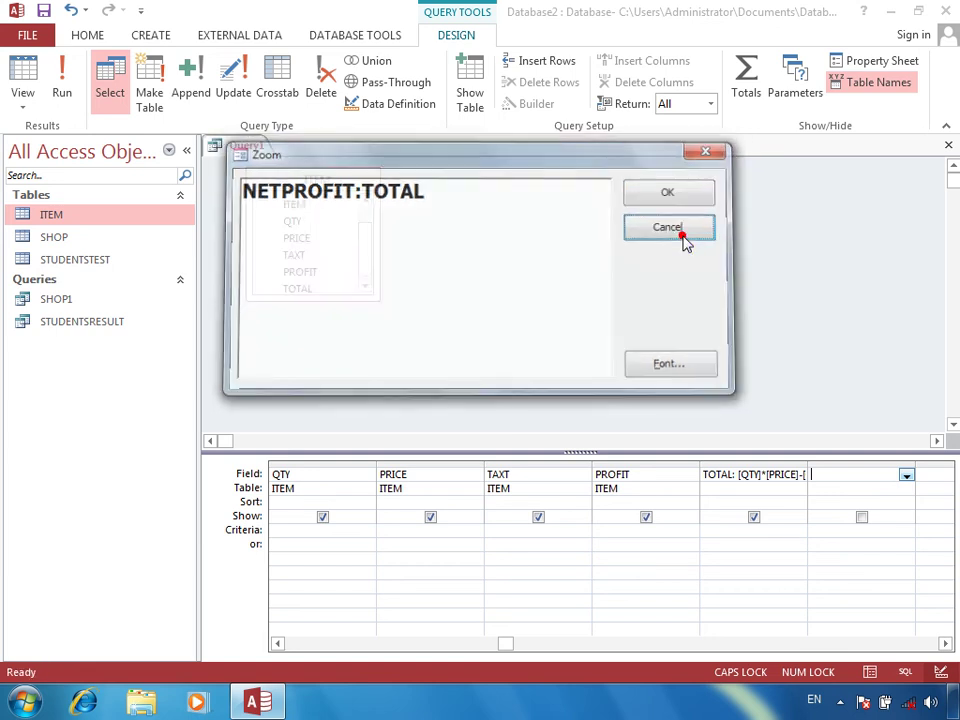
Run the query and examine the COMPUTER record's TOTAL value
click(64, 92)
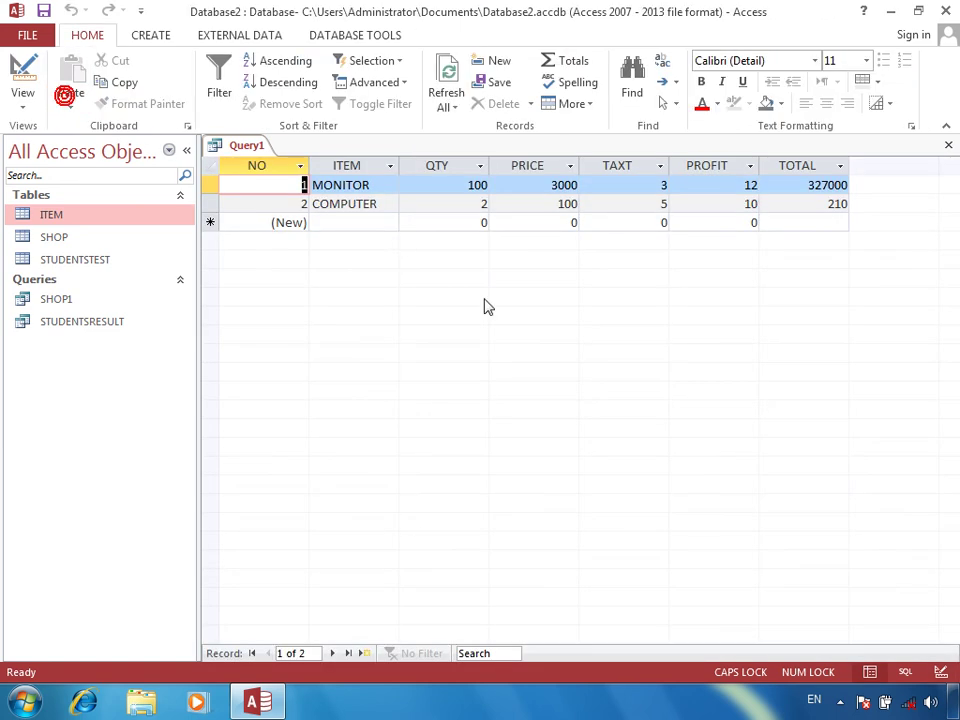
click(793, 208)
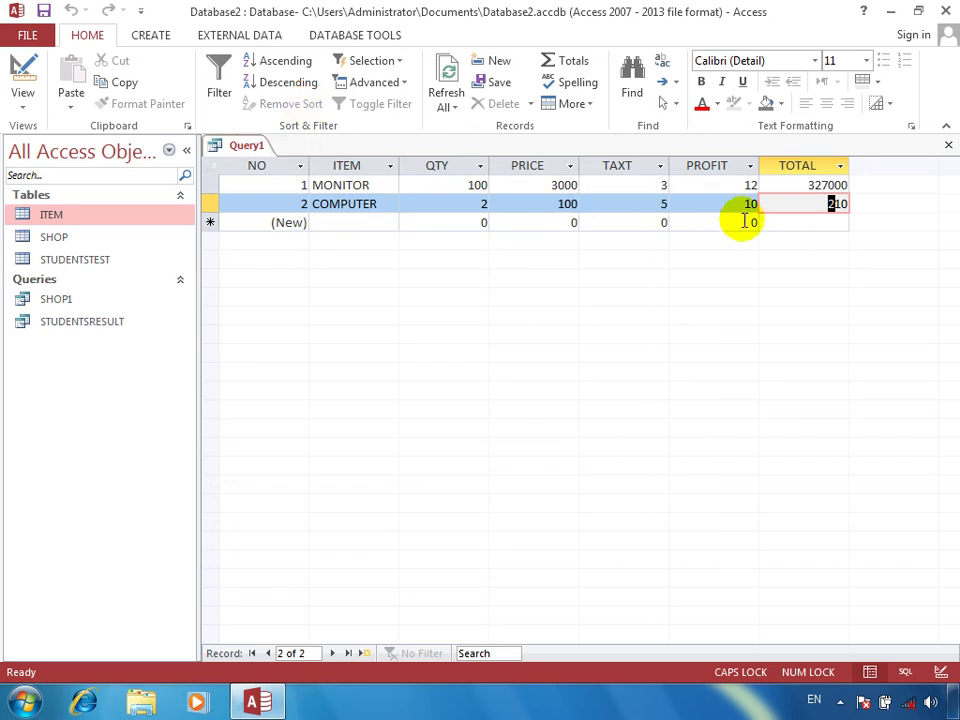
drag(782, 206, 868, 213)
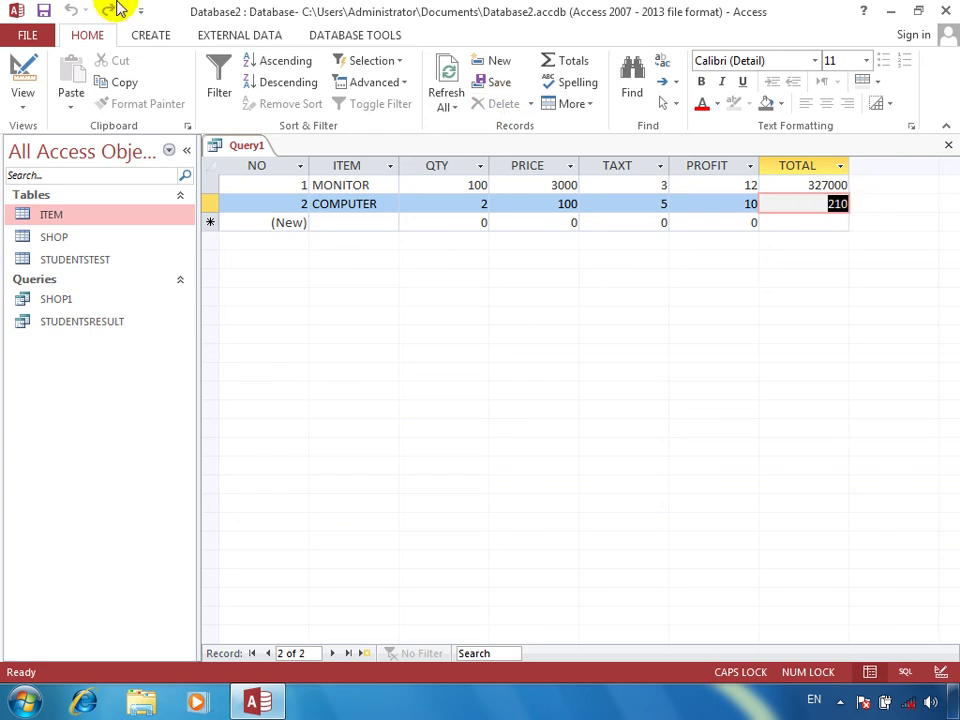
Start a calculated column named NETPROFIT in the empty query column after TOTAL, with its formula left blank
click(25, 66)
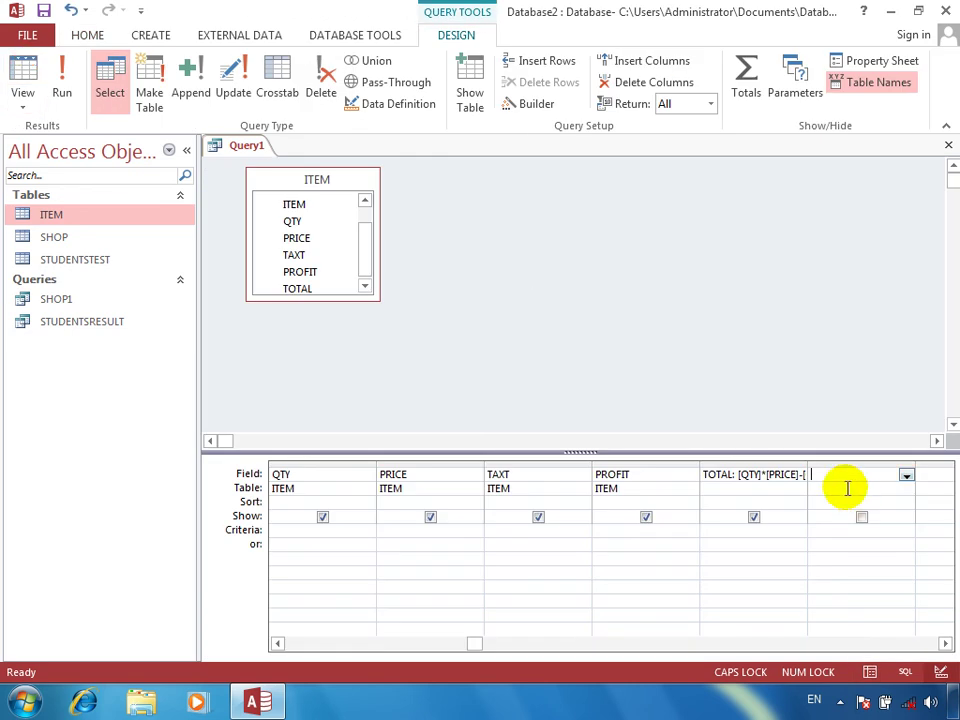
right_click(828, 476)
click(866, 622)
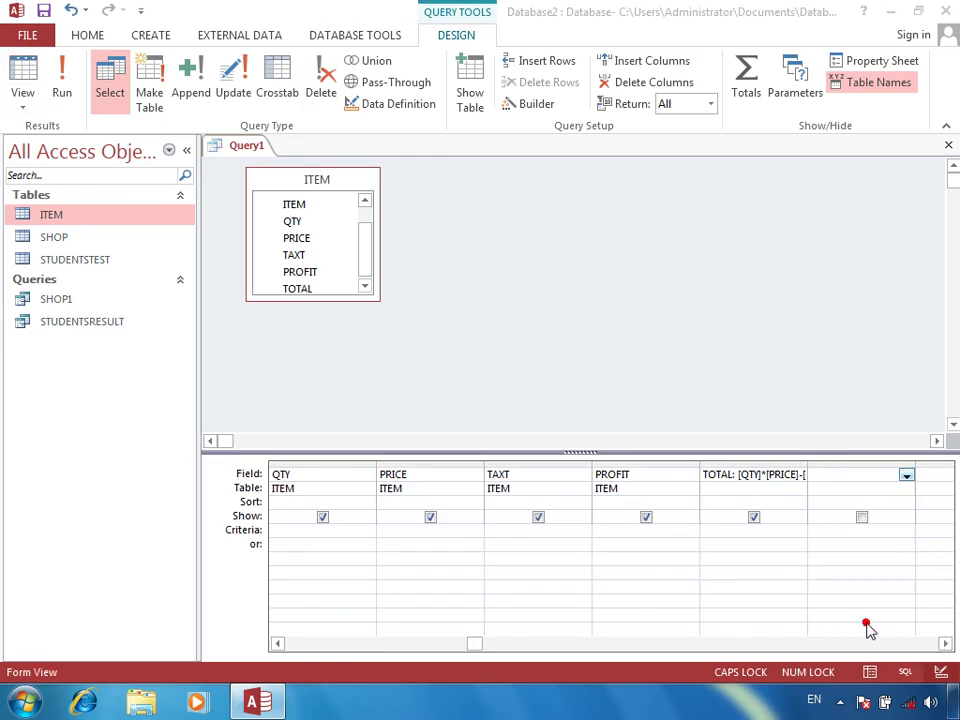
text(N)
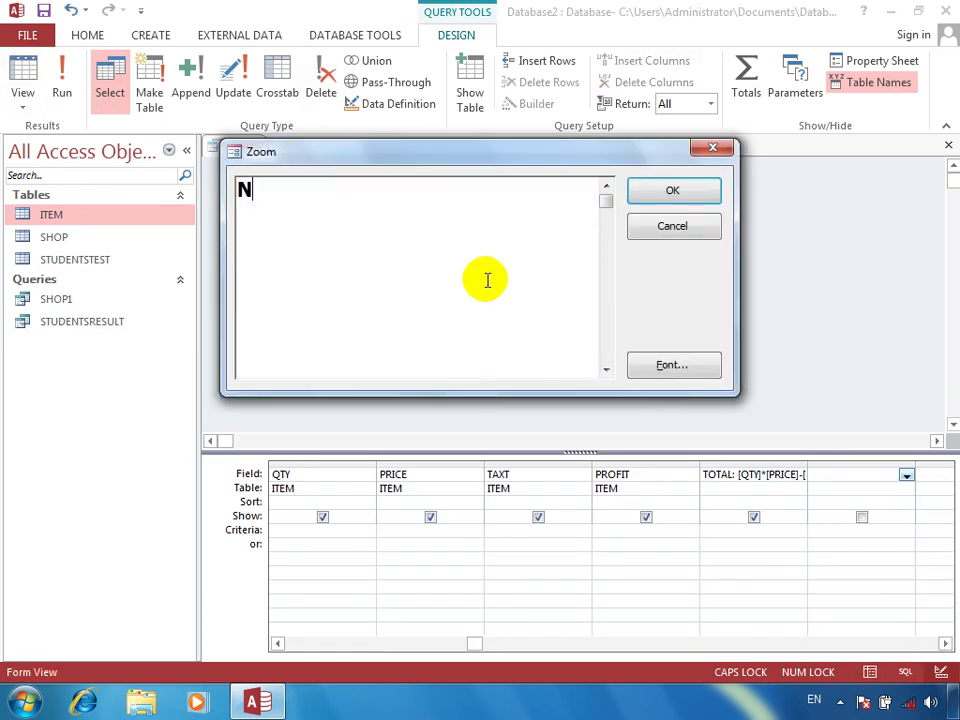
text(ETPROFIT)
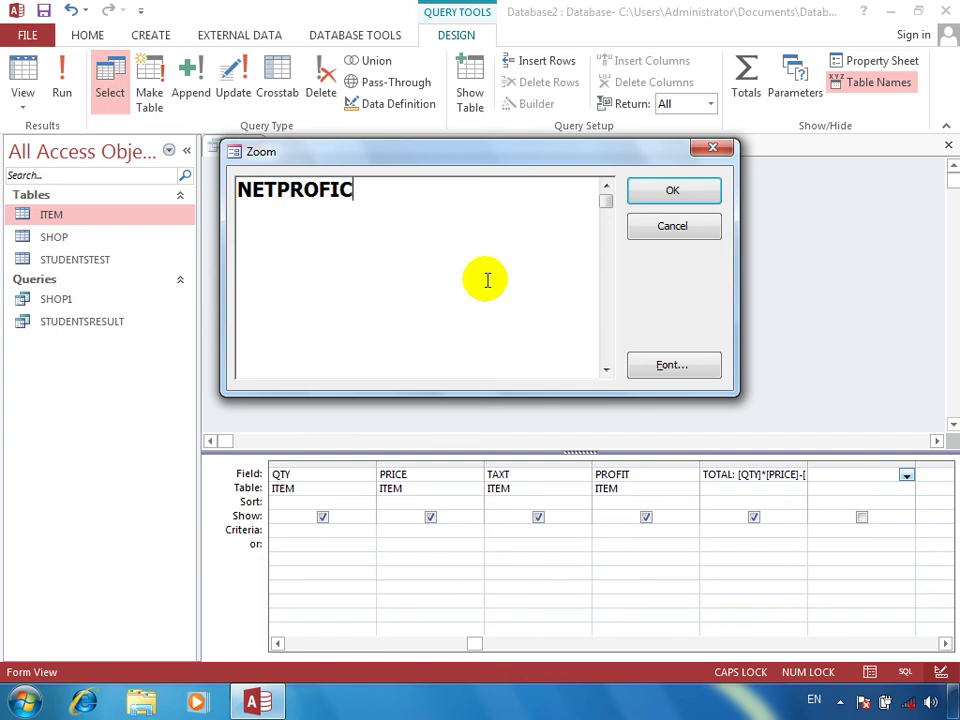
text(:TOAL)
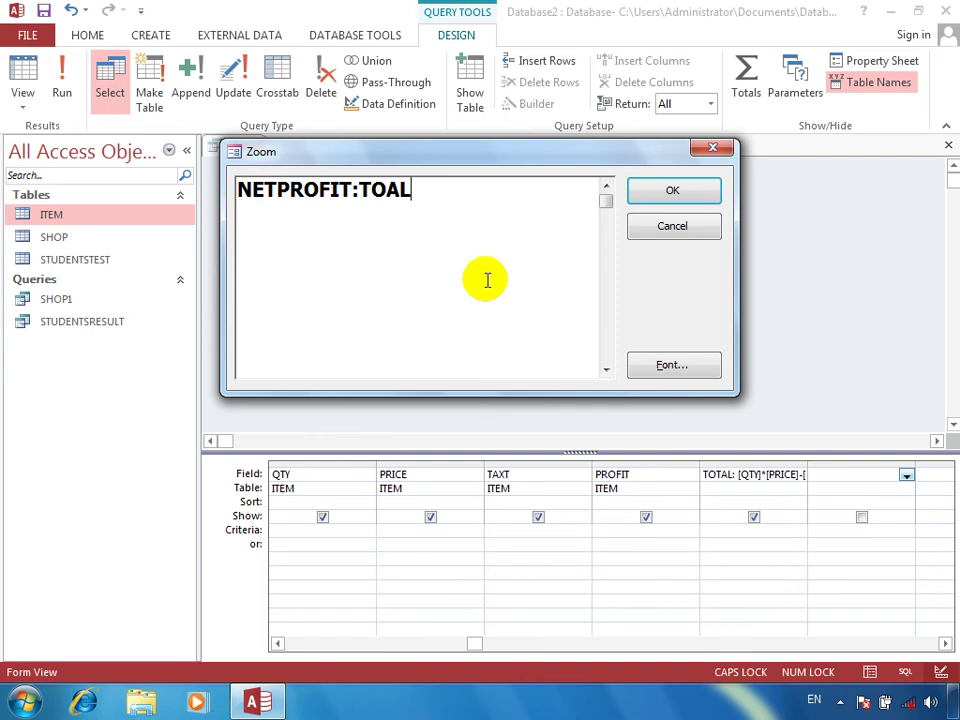
key(BackSpace)
key(BackSpace)
key(BackSpace)
key(BackSpace)
Complete the NETPROFIT expression with PROFIT/QTY, apply it and run the query
text(PROIF)
key(BackSpace)
key(BackSpace)
text(F)
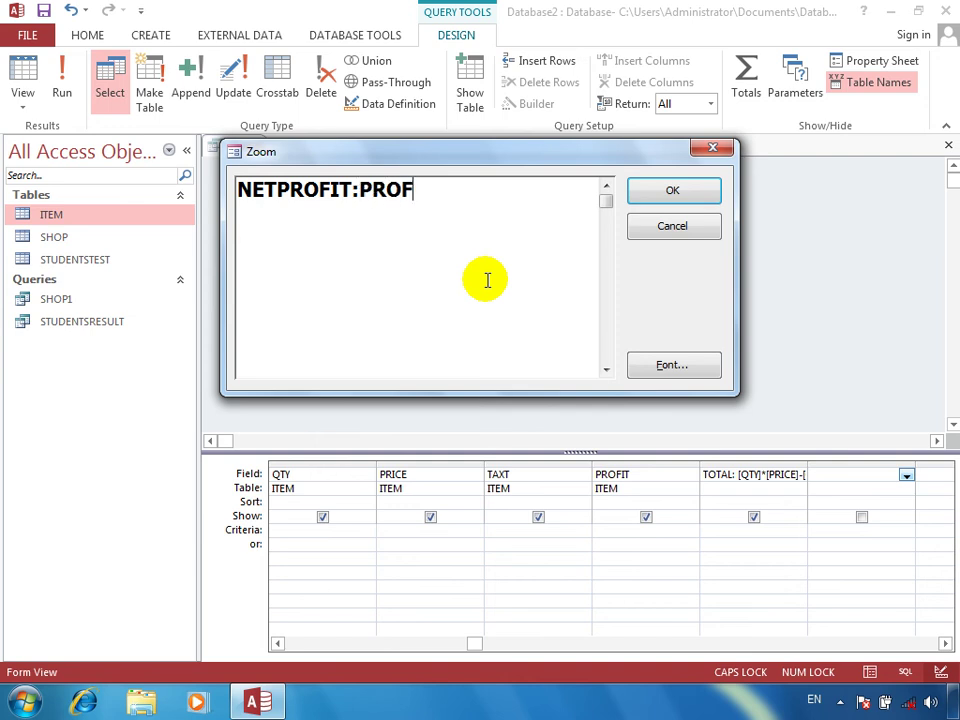
text(IT/QTY)
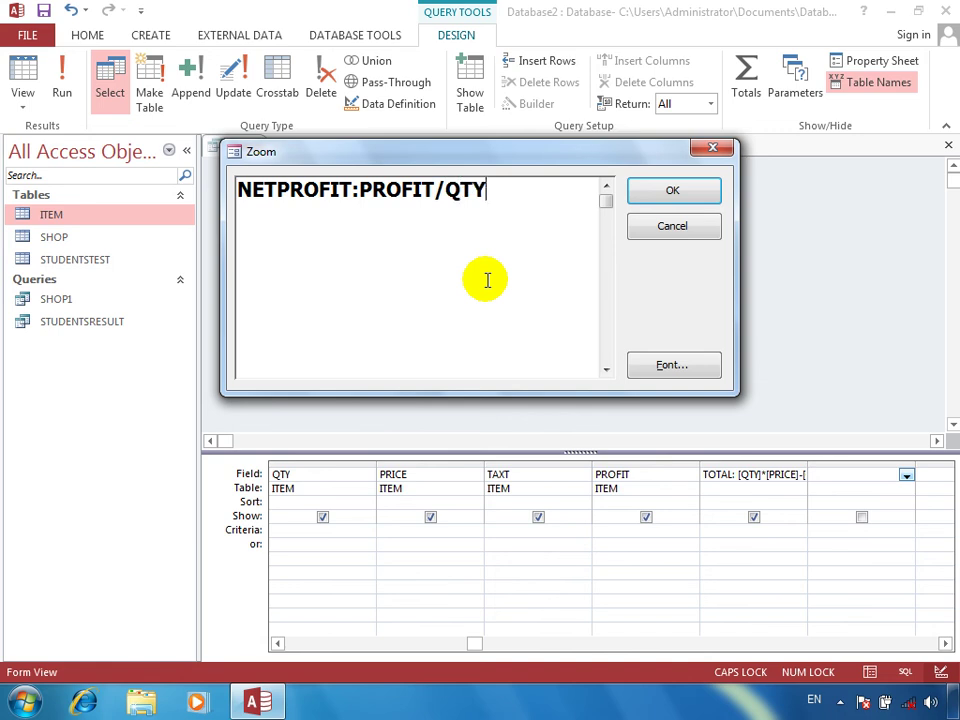
key(Return)
click(33, 85)
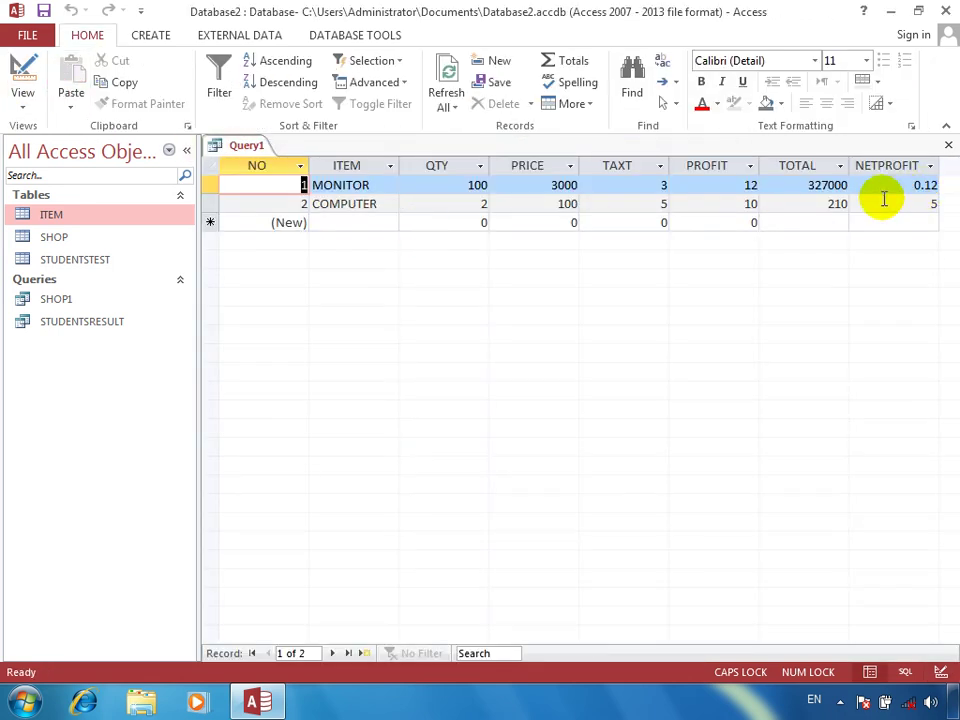
Compare the PROFIT, TOTAL and NETPROFIT values of the MONITOR and COMPUTER records
click(730, 203)
drag(730, 203, 778, 203)
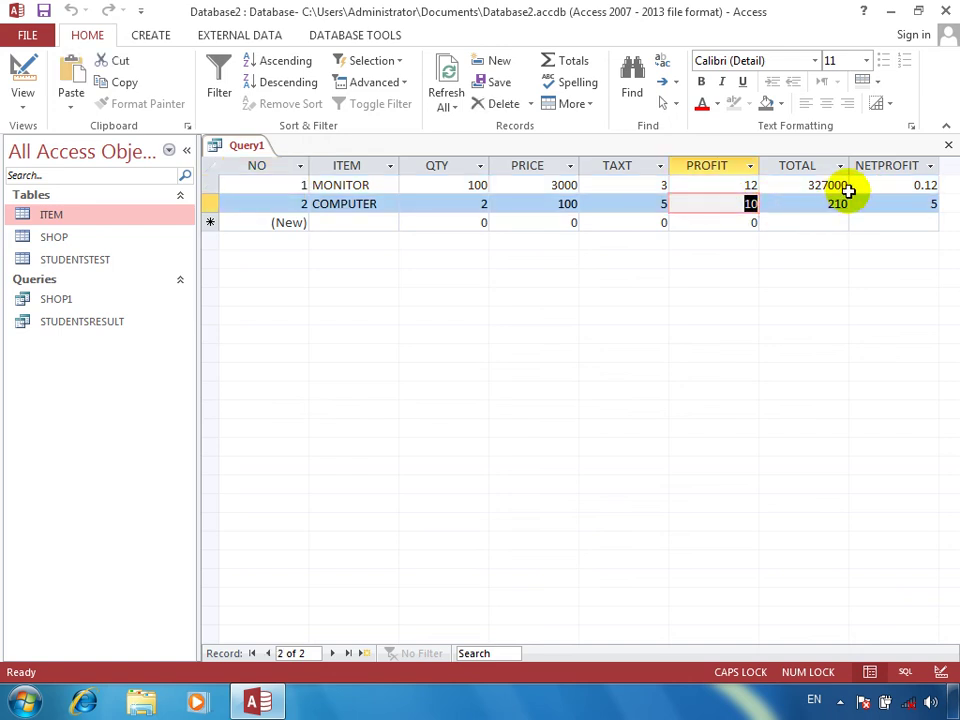
drag(738, 184, 881, 199)
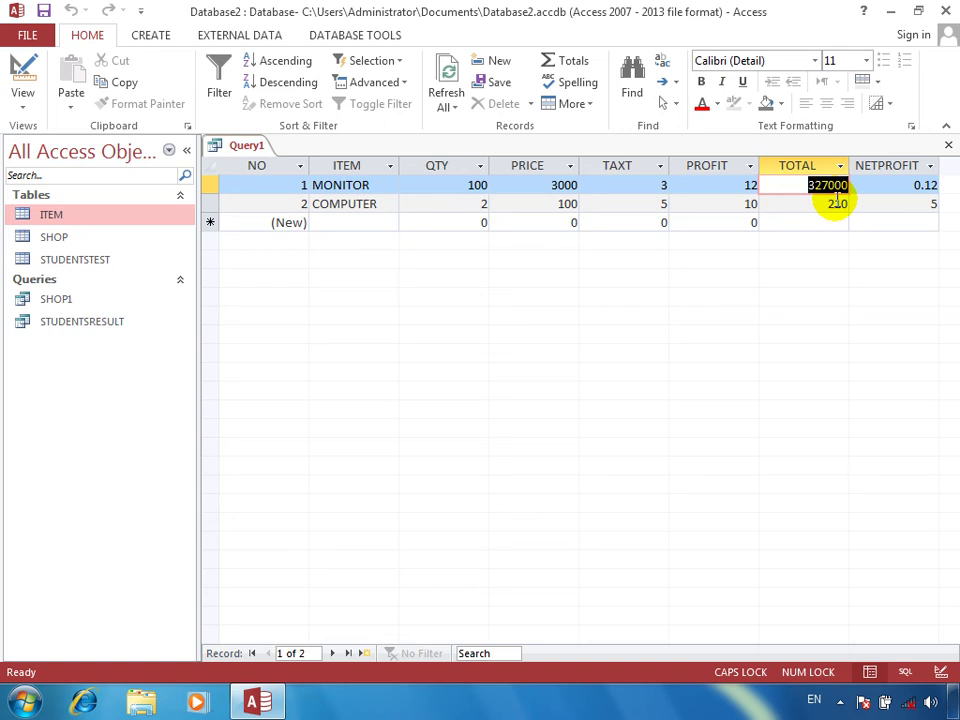
drag(722, 184, 770, 191)
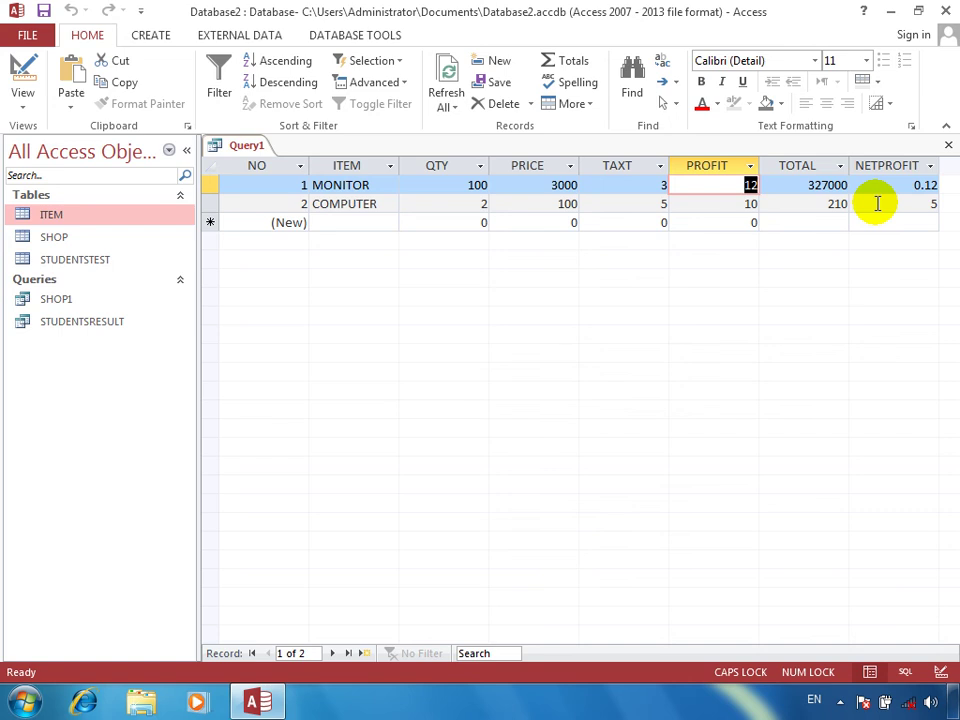
Examine the profit part of the TOTAL expression in the query design and close it without changes
click(26, 70)
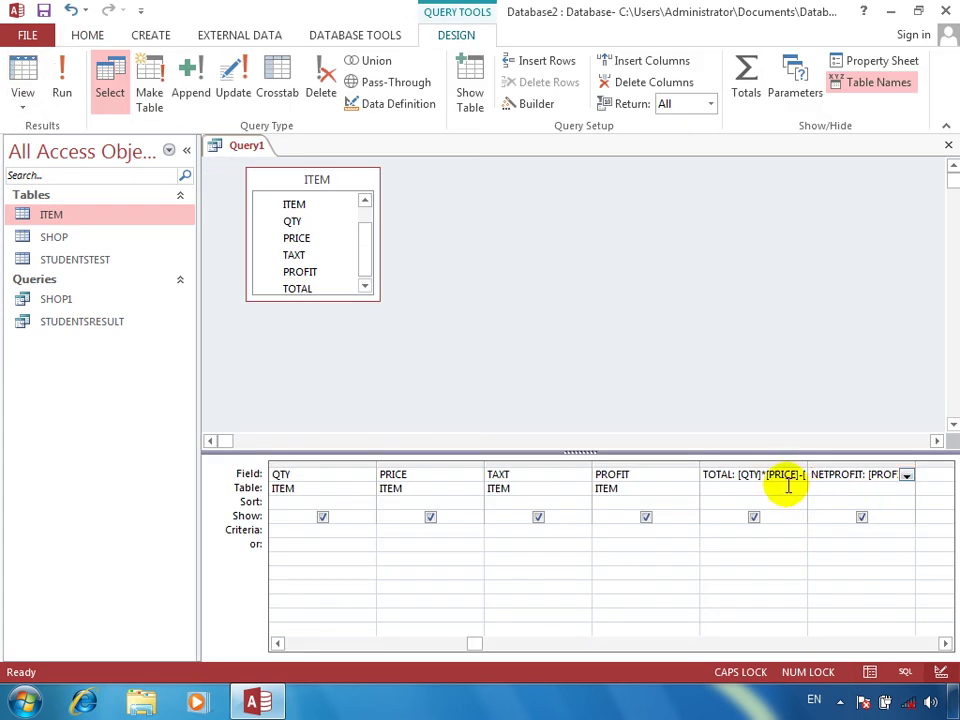
right_click(780, 474)
click(828, 619)
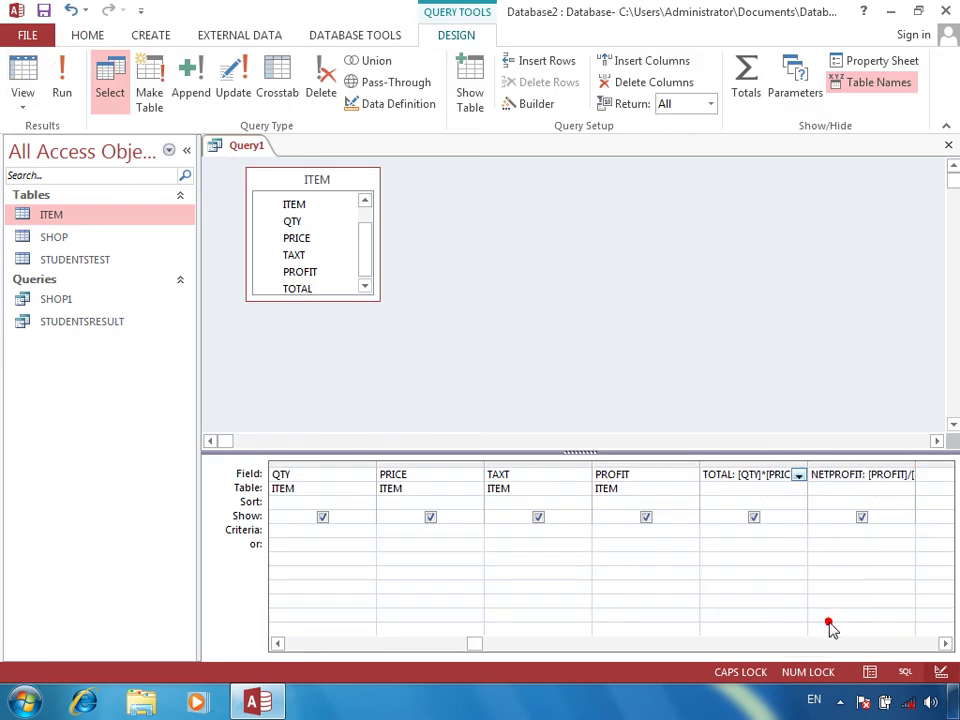
click(493, 261)
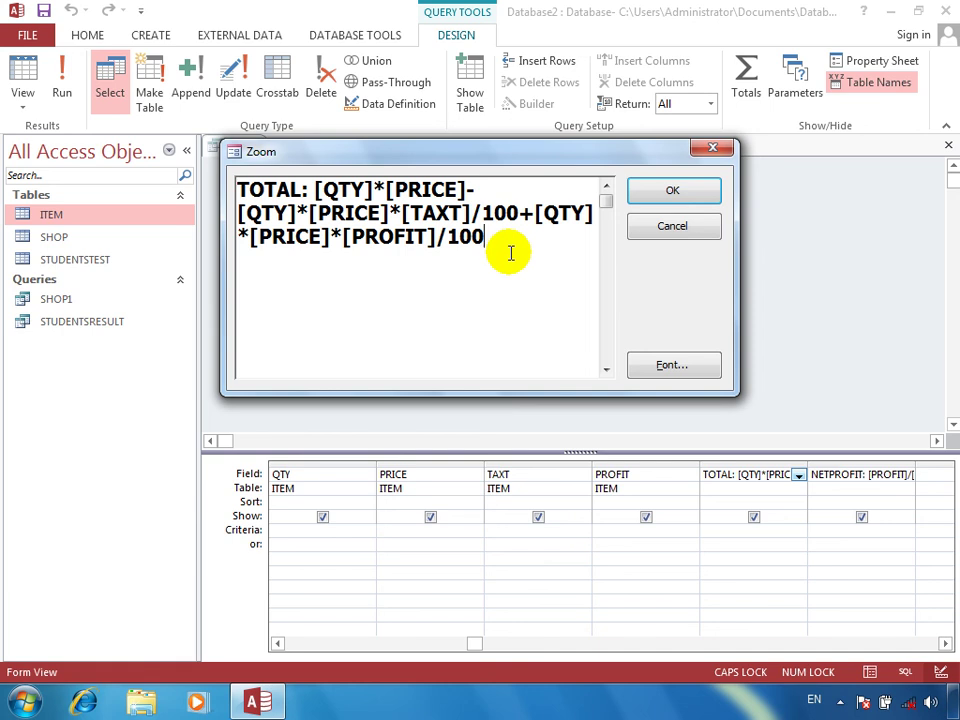
drag(508, 251, 535, 222)
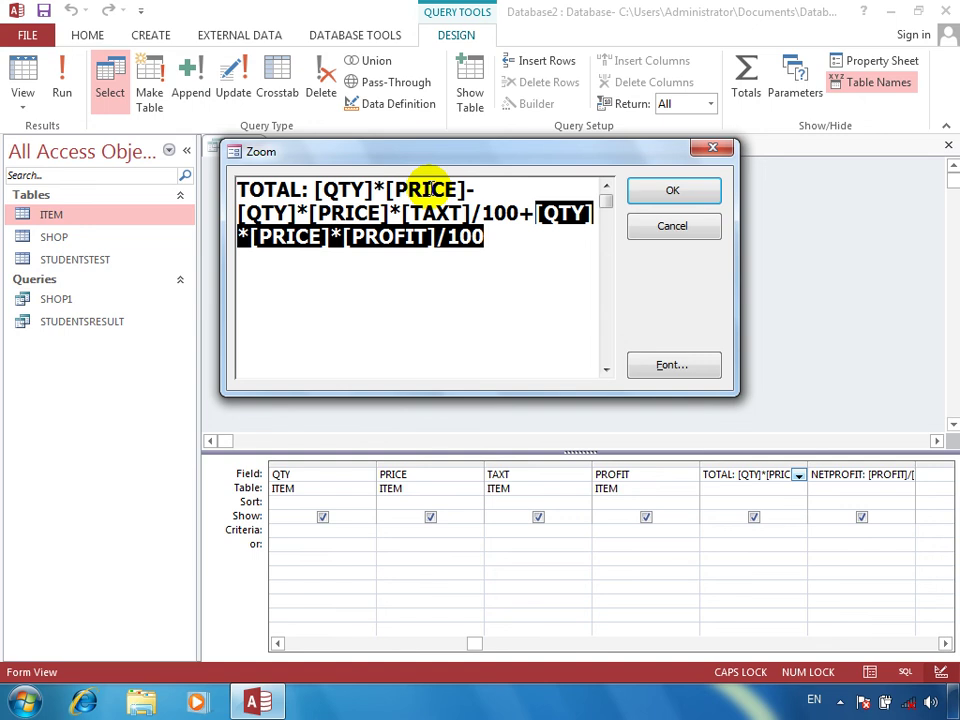
click(712, 234)
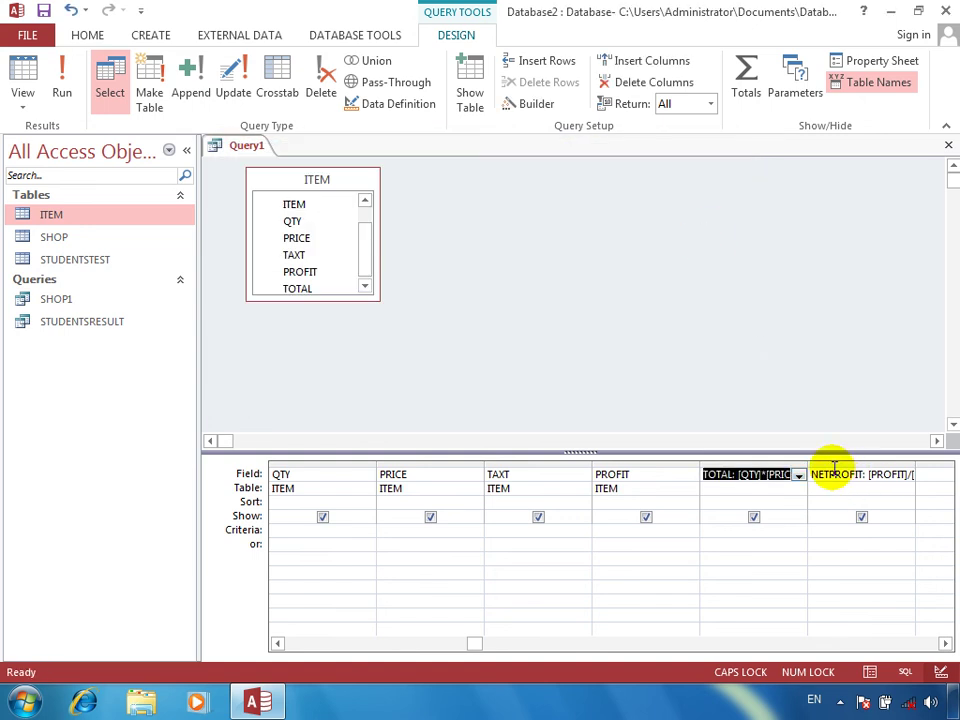
Replace the whole NETPROFIT expression with the text NET TOTAL and apply it
click(833, 470)
right_click(833, 469)
click(874, 614)
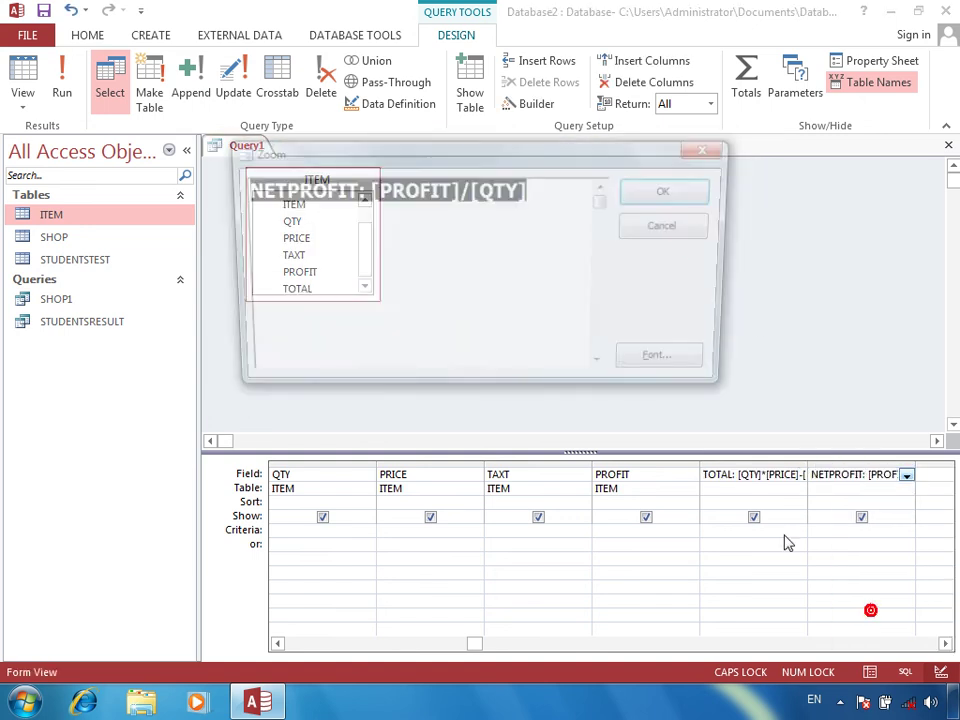
key(Delete)
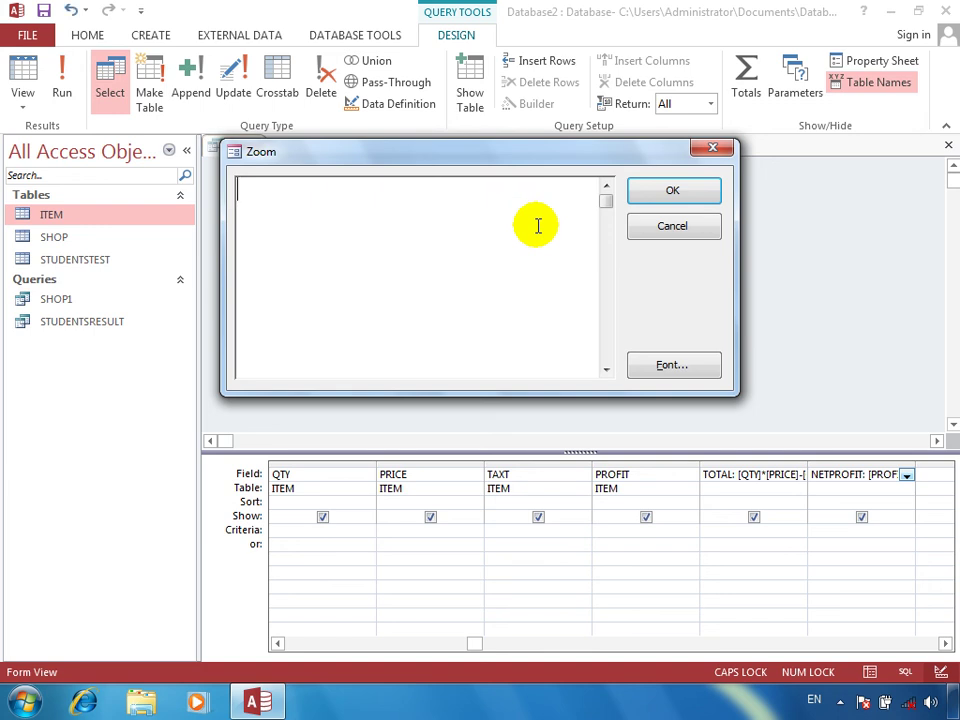
text(NET TOTAL)
key(Return)
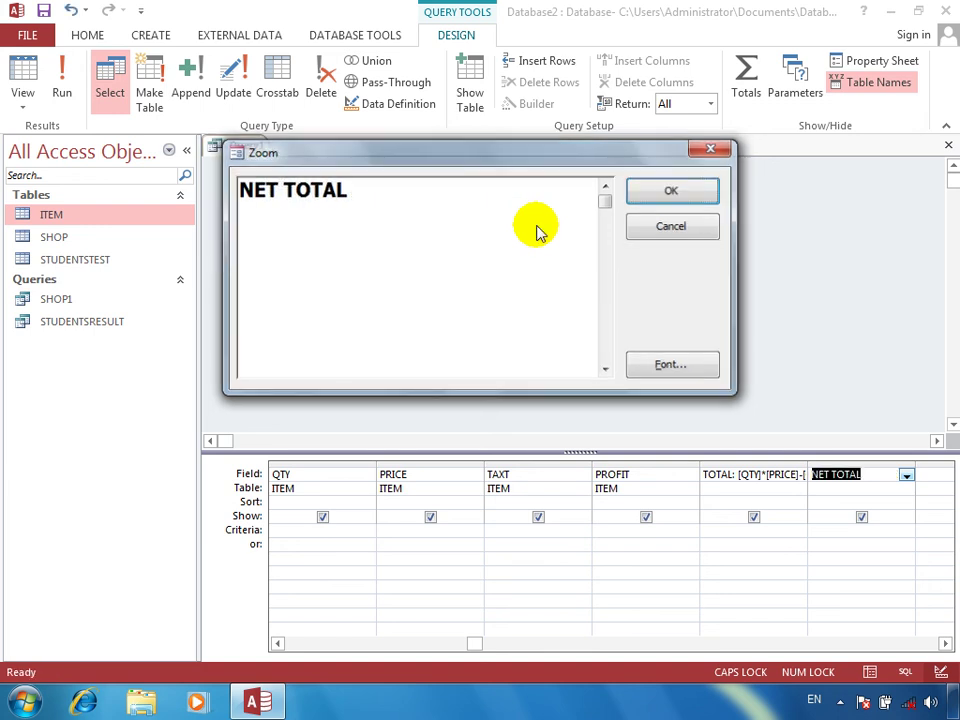
Complete the NET TOTAL field's expression with QTY*PRICE, apply it and run the query
right_click(880, 477)
click(889, 622)
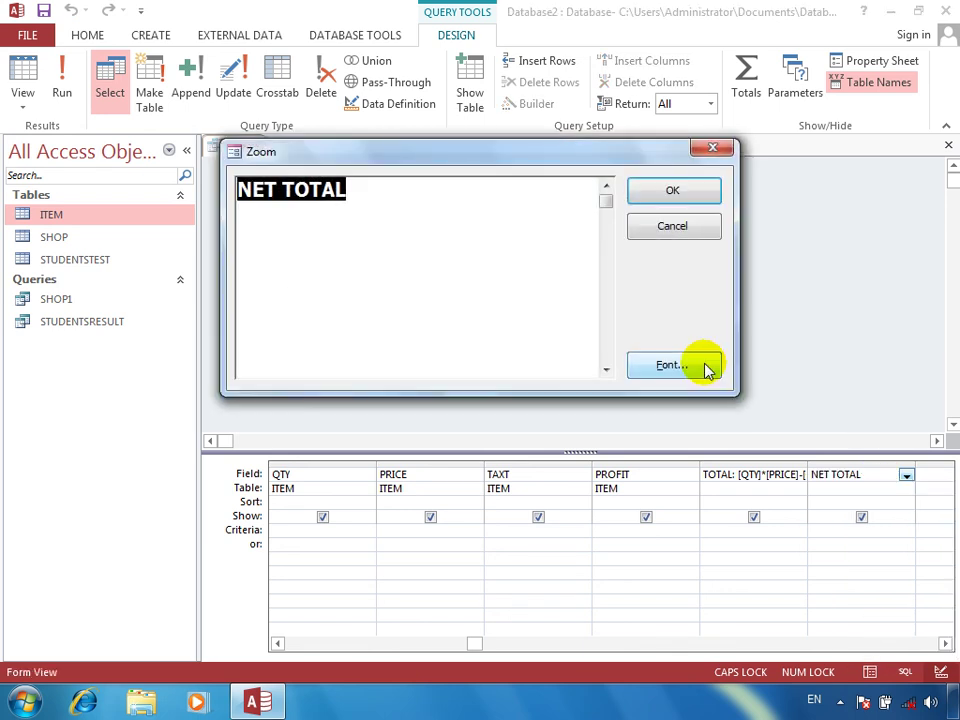
click(706, 369)
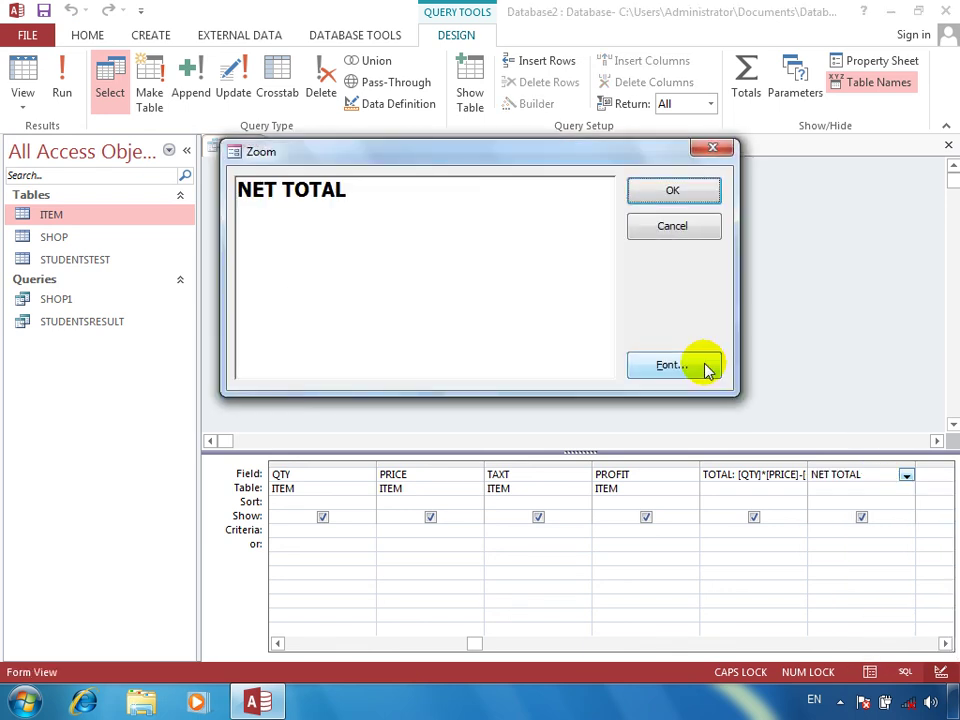
click(465, 193)
text(: [QTY])
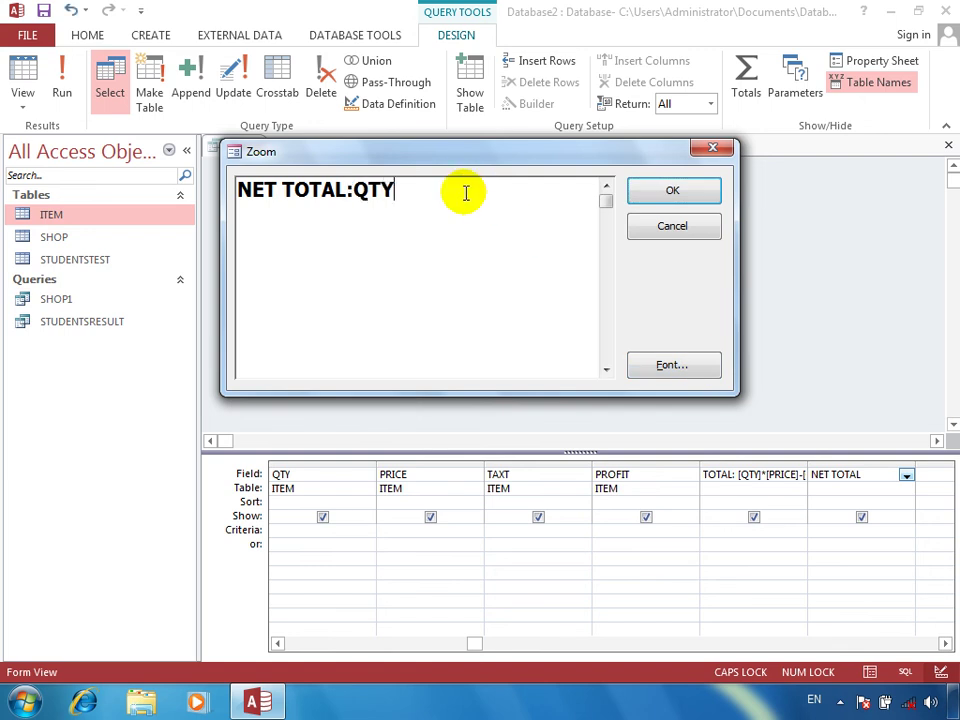
text(*[PRICE)
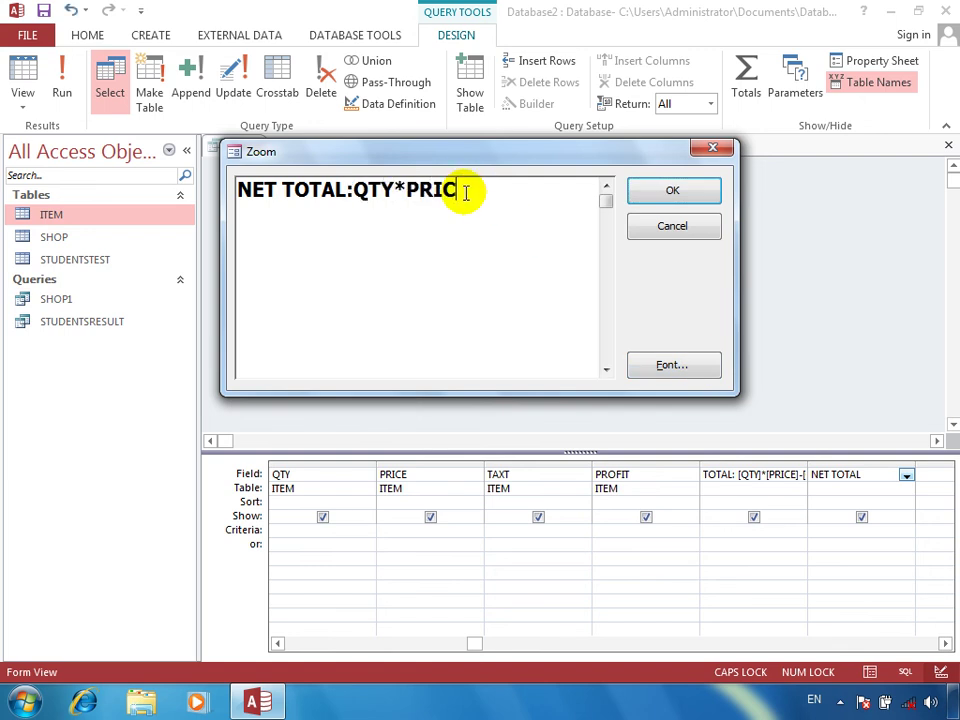
key(Return)
click(75, 91)
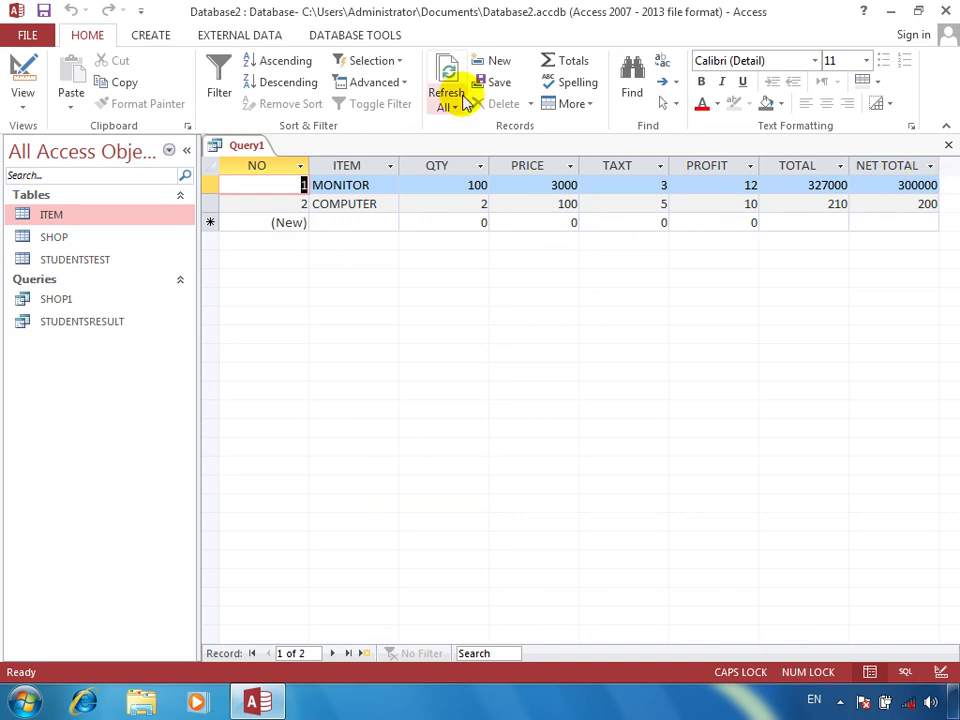
Enter the expression NET PROFIT:TOTAL-NET TOTAL in the empty query column after NET TOTAL and try to run the query
click(22, 72)
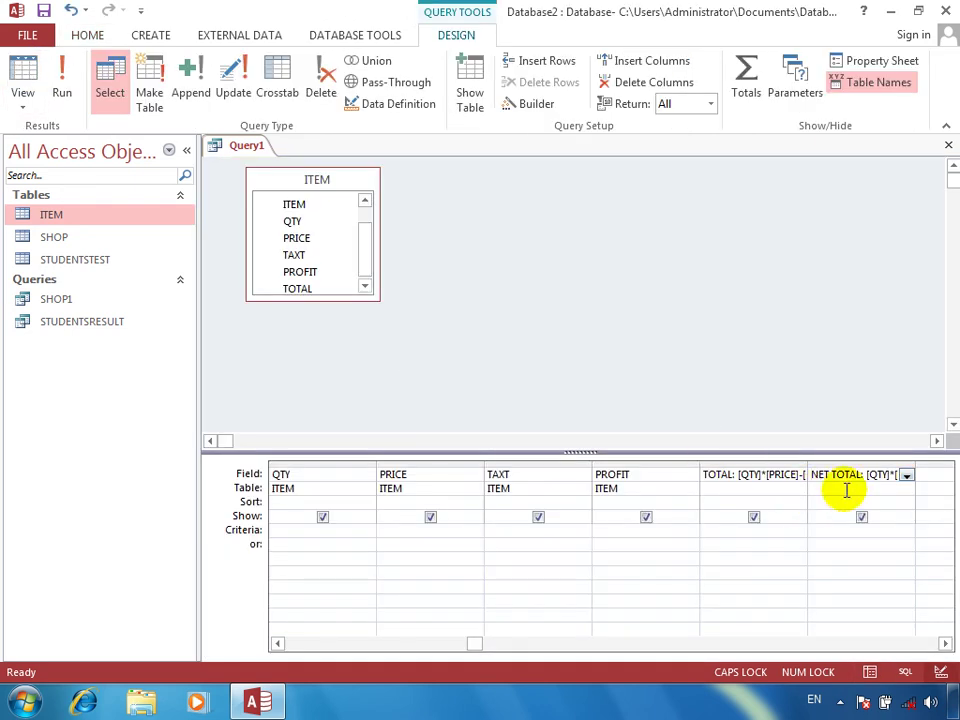
right_click(924, 470)
click(917, 615)
text(NE)
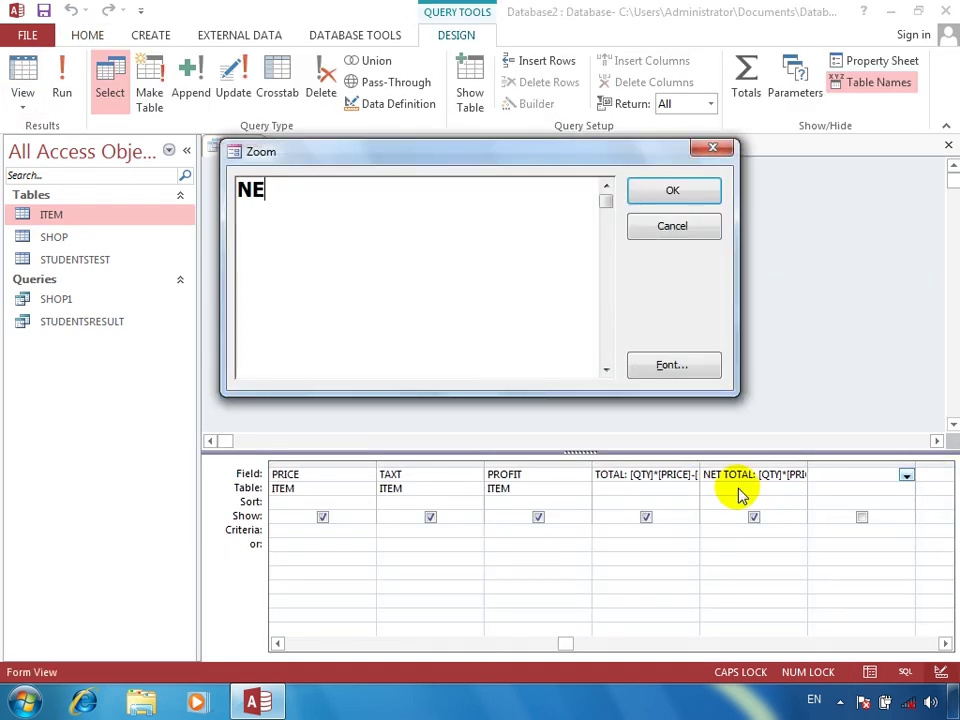
text(T PRO)
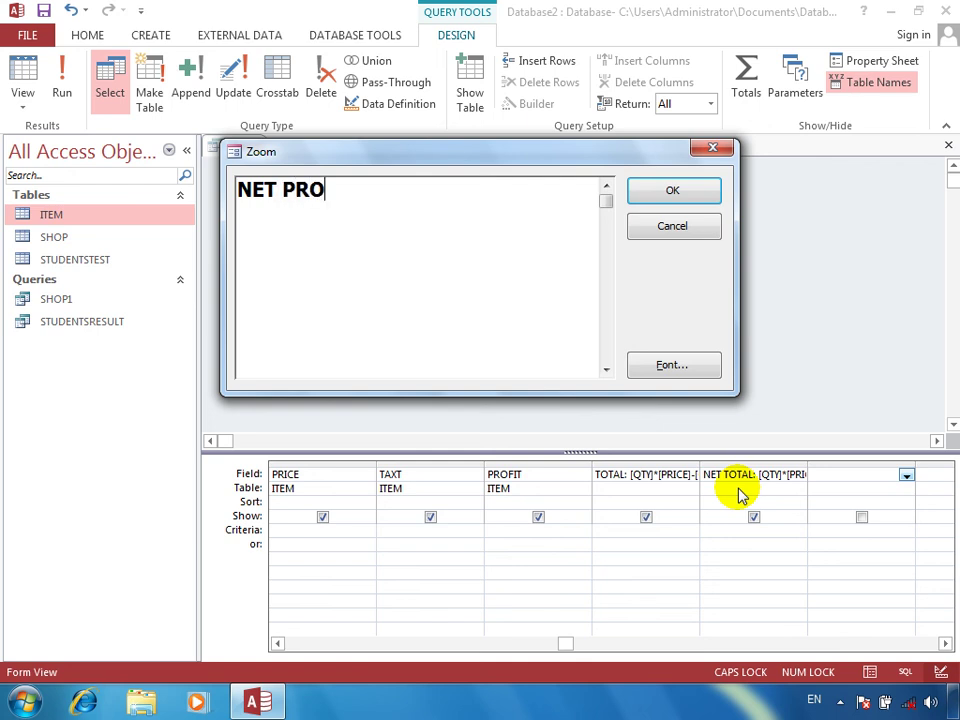
text(FIT:TOTAL)
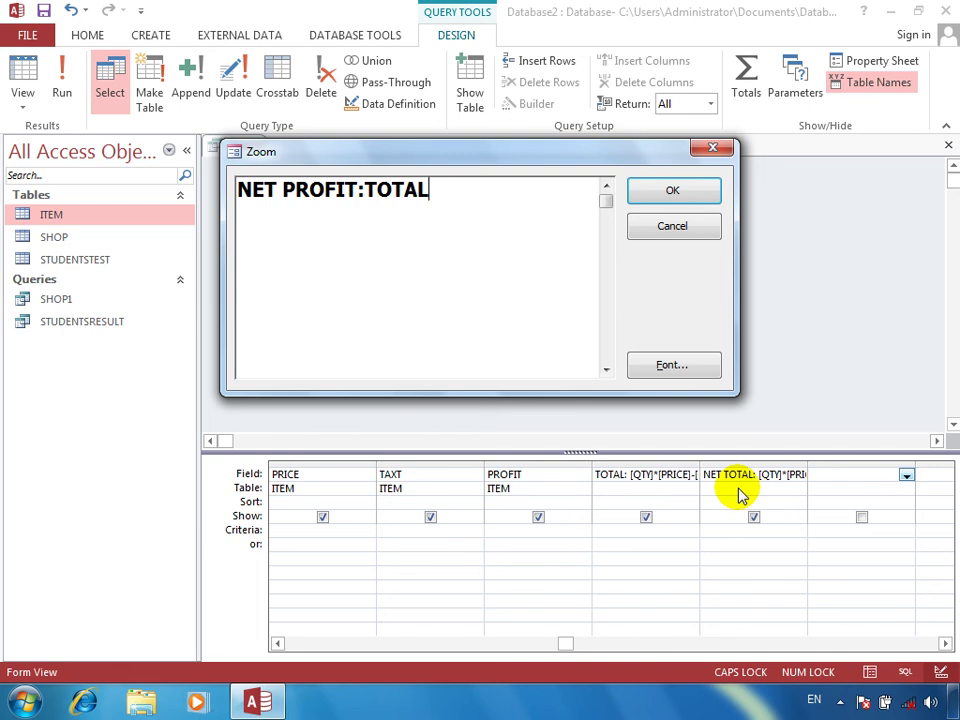
text(-NET TOTAL)
key(Return)
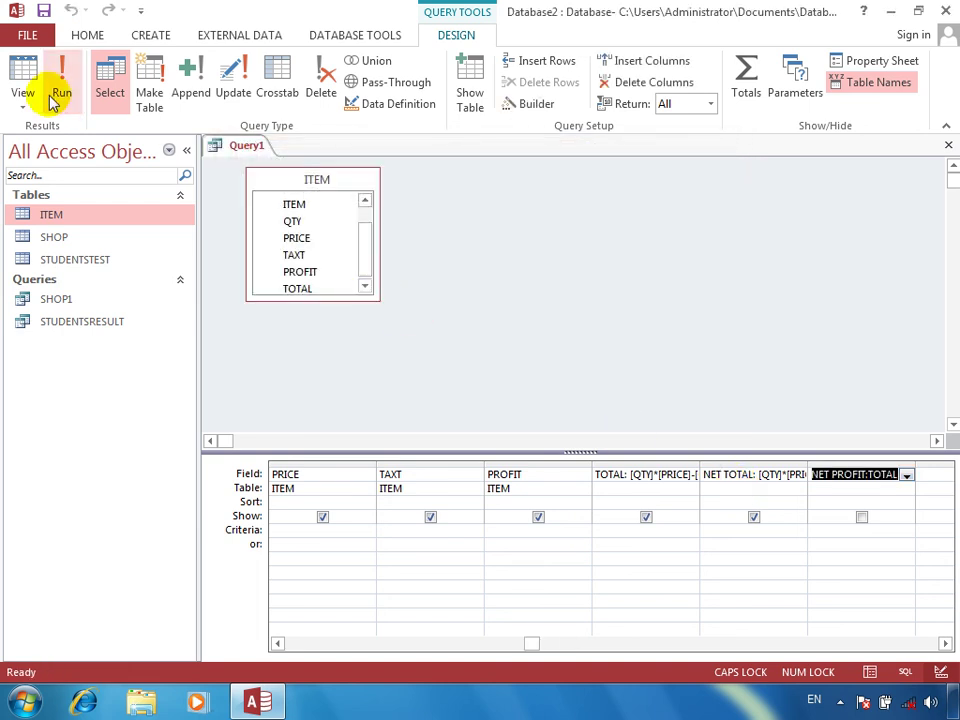
click(64, 100)
click(484, 399)
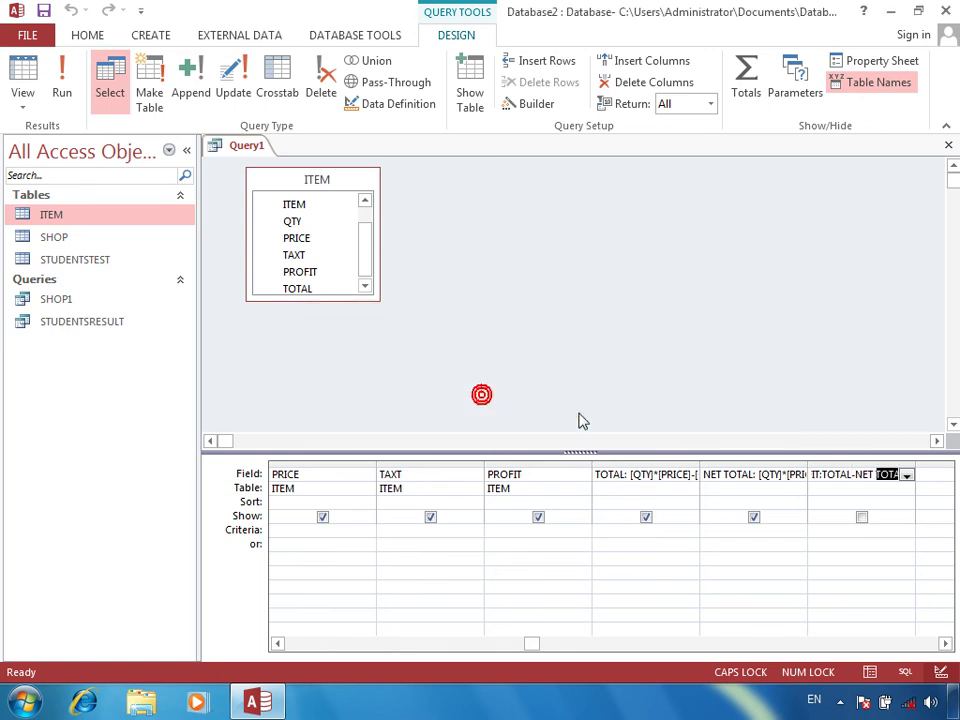
Remove the space from NET TOTAL in the NET PROFIT expression and run the query with the NETTOTAL parameter left blank
right_click(876, 475)
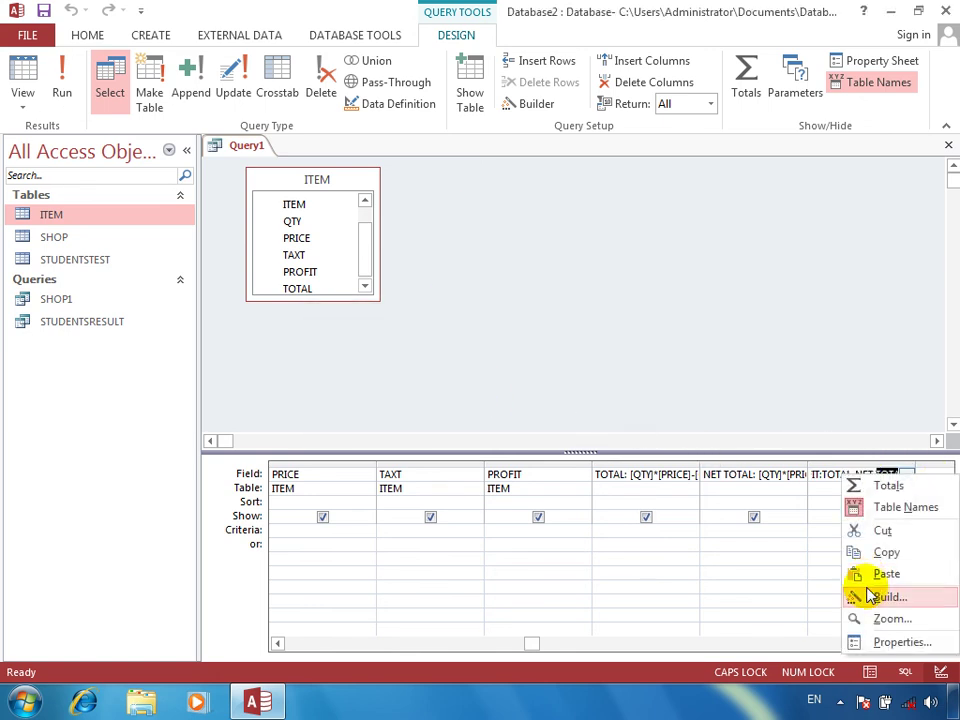
click(852, 622)
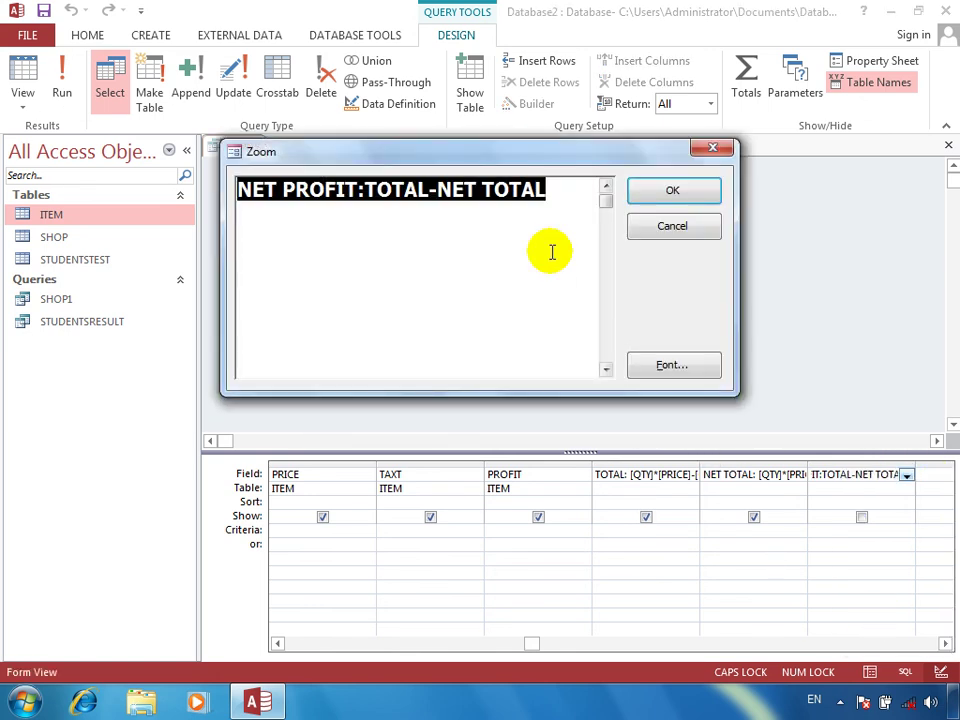
click(484, 190)
key(BackSpace)
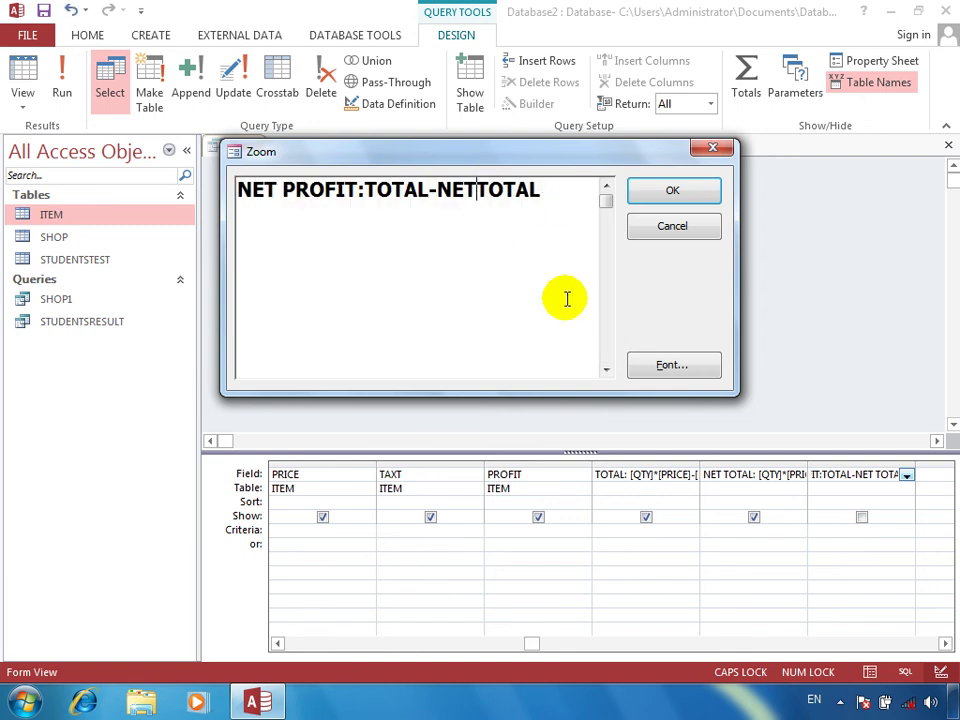
key(Return)
click(58, 80)
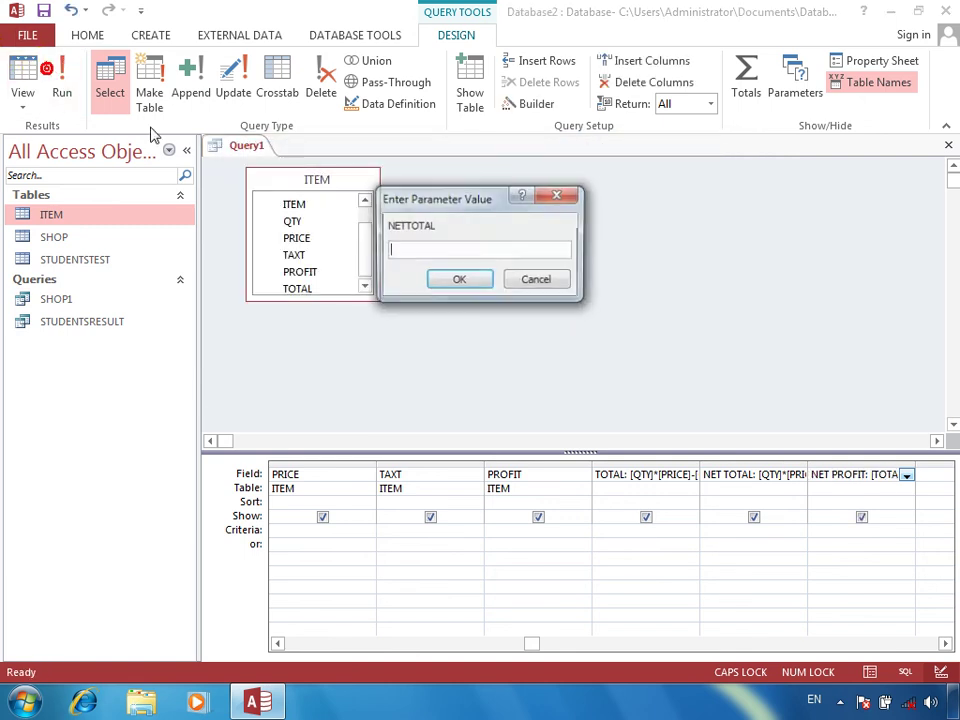
click(438, 284)
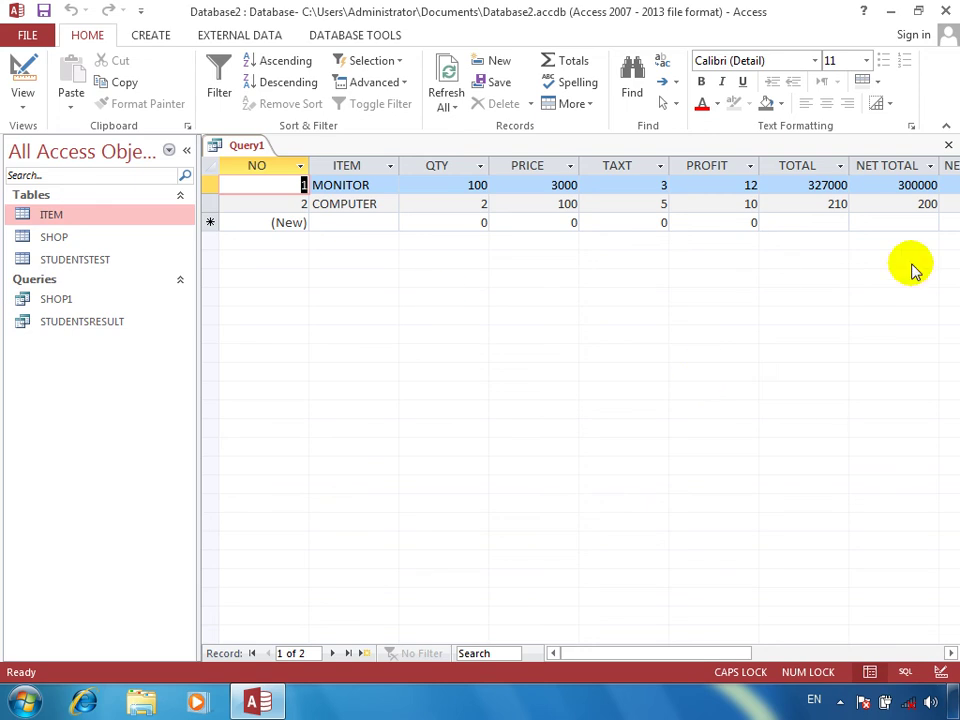
Collapse the navigation pane, rename the NET PROFIT field to NETPROFIT and rerun the query with a blank parameter
click(186, 150)
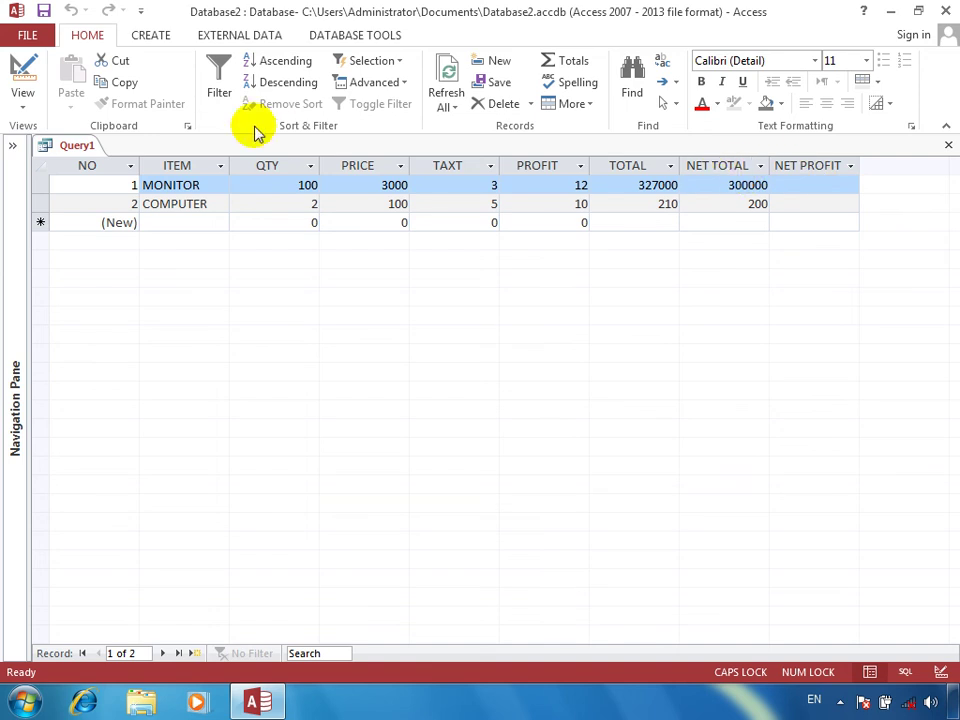
click(22, 72)
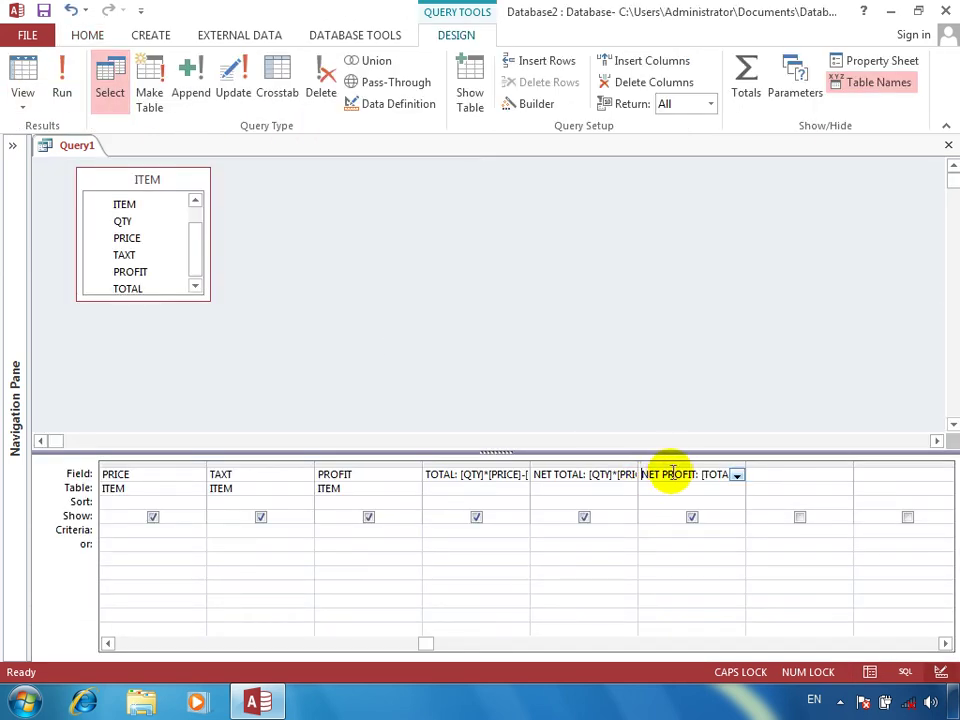
click(663, 474)
key(BackSpace)
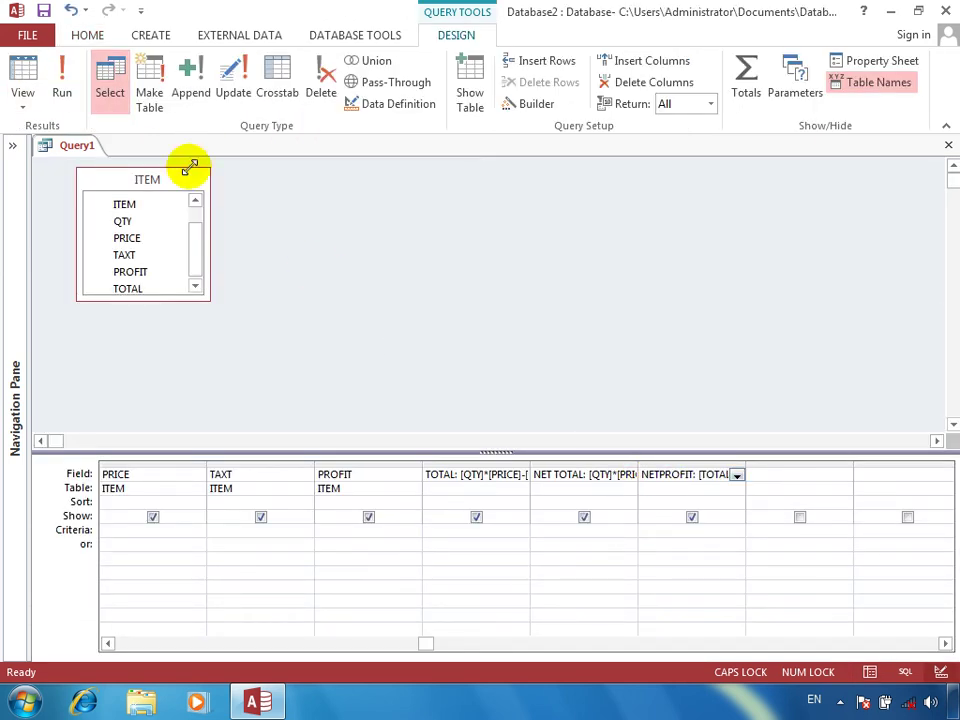
click(48, 62)
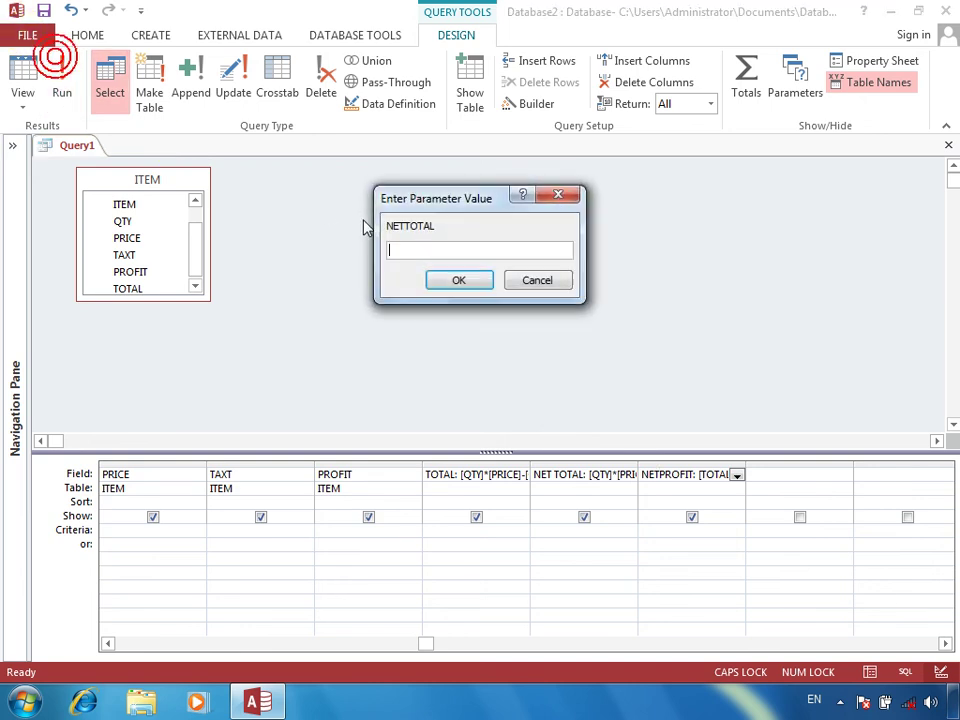
click(449, 272)
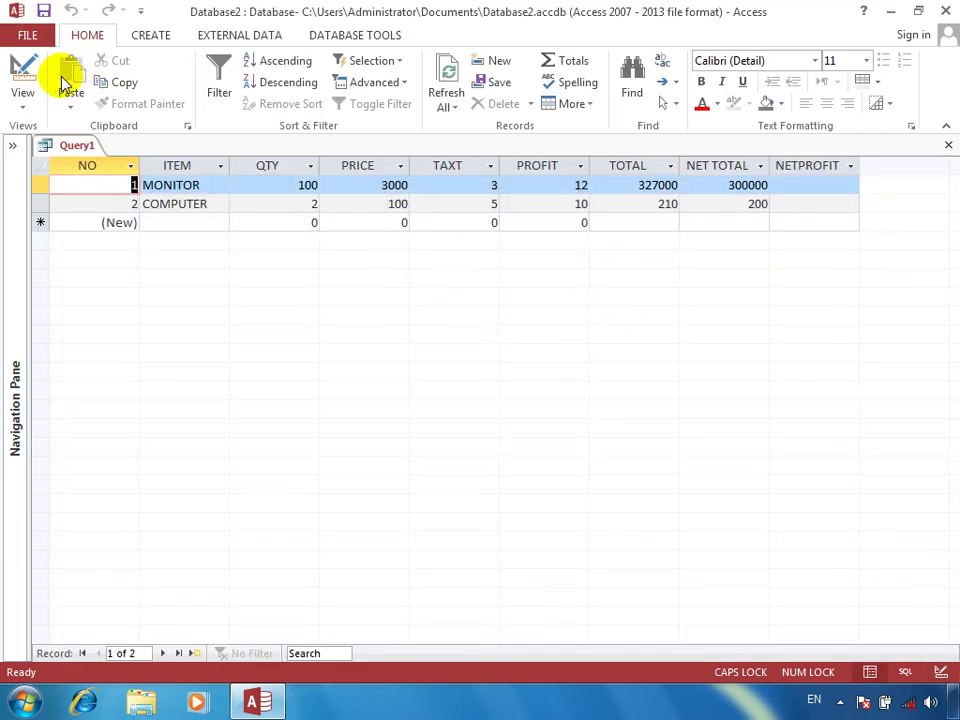
Try TOTAL-NET_TOTAL as the NETPROFIT expression, run the query and cancel the parameter request
click(18, 68)
right_click(690, 475)
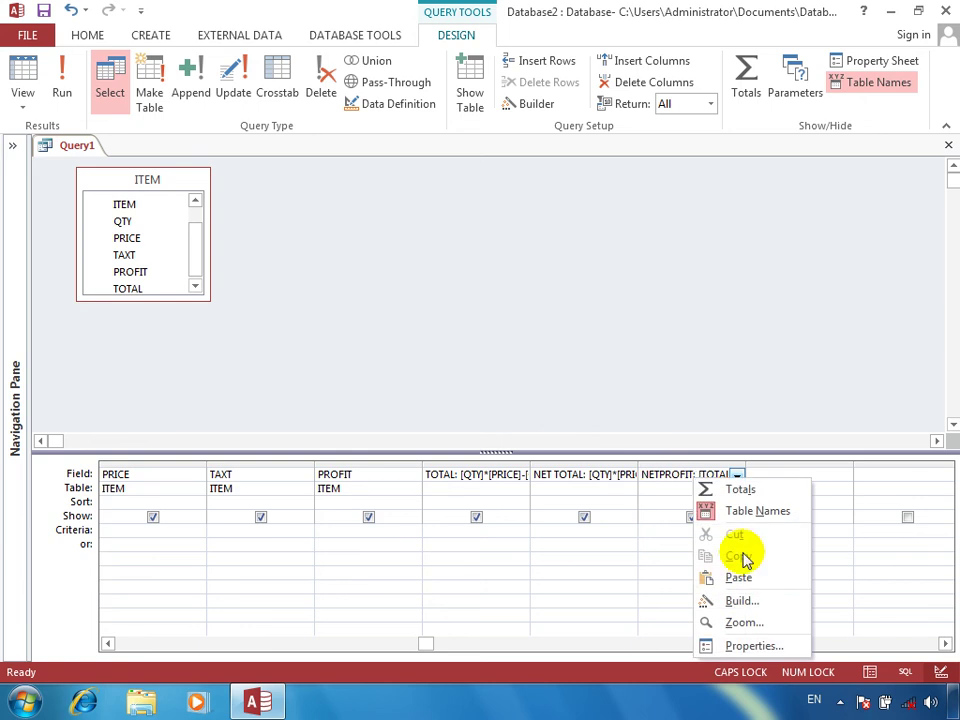
click(746, 623)
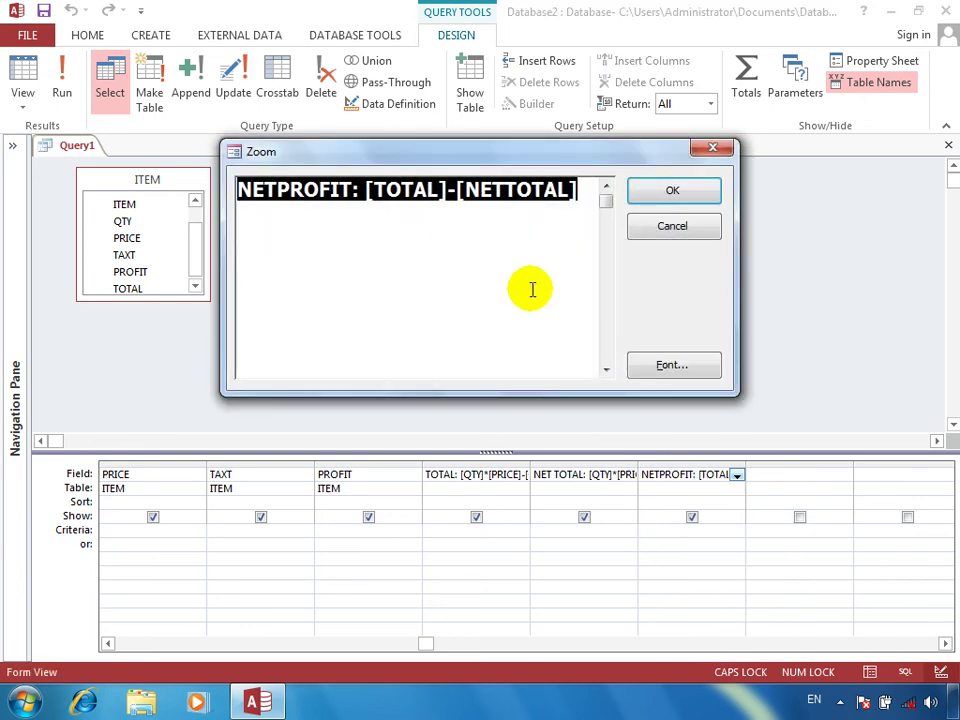
click(556, 239)
key(BackSpace)
key(BackSpace)
key(BackSpace)
key(BackSpace)
key(BackSpace)
key(BackSpace)
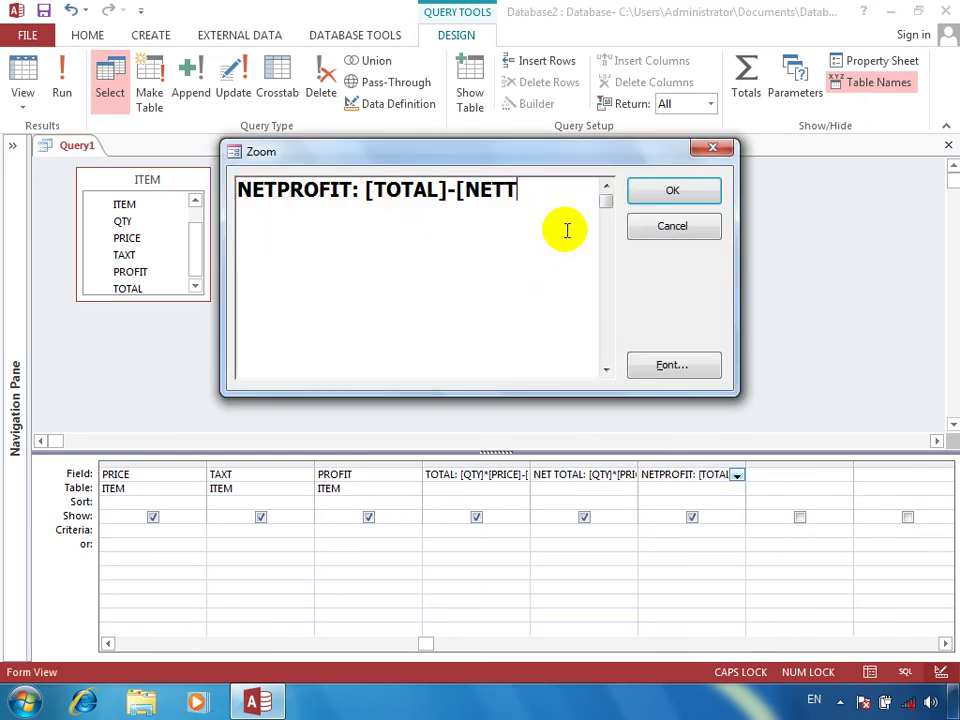
key(BackSpace)
key(BackSpace)
key(BackSpace)
key(BackSpace)
key(BackSpace)
key(BackSpace)
key(BackSpace)
key(BackSpace)
key(BackSpace)
key(BackSpace)
key(BackSpace)
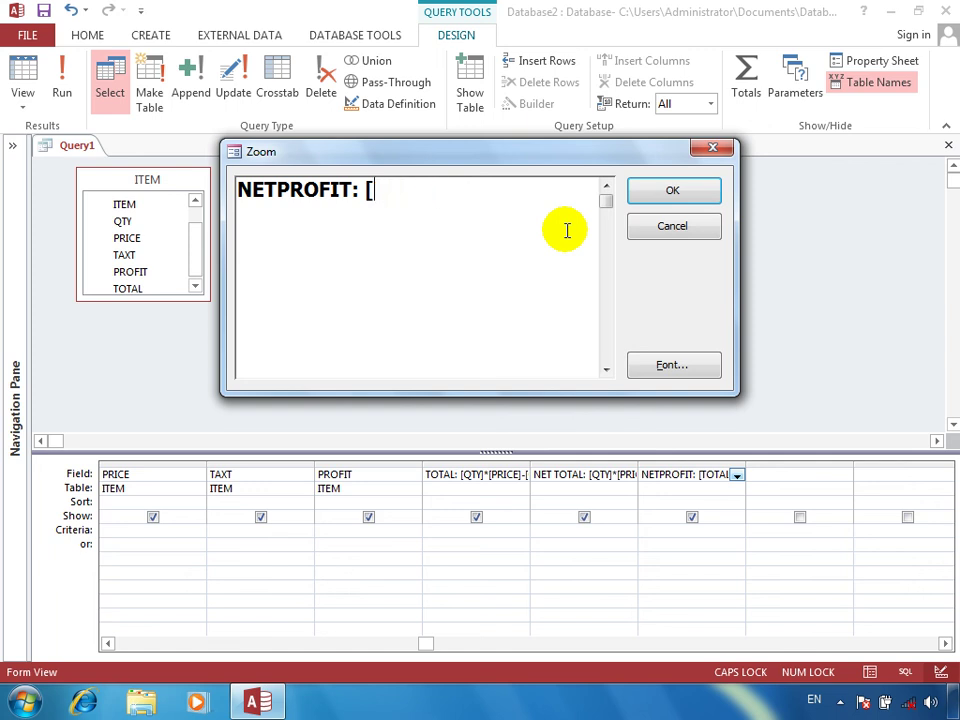
text(TOTAL-)
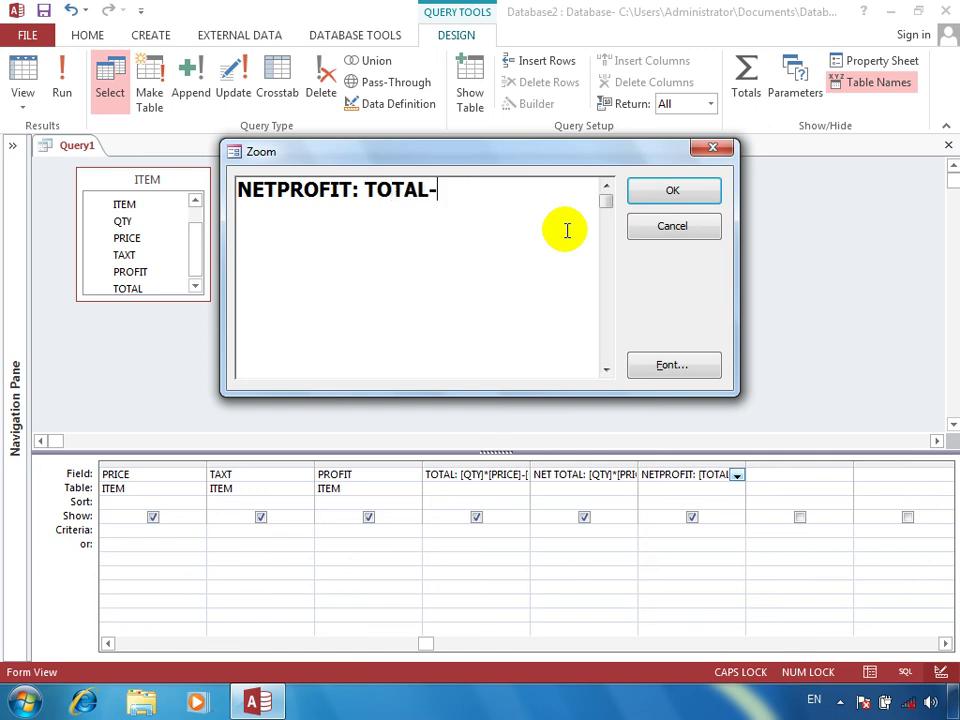
text(NET)
key(BackSpace)
text(TO)
key(BackSpace)
key(BackSpace)
text(TOTAL)
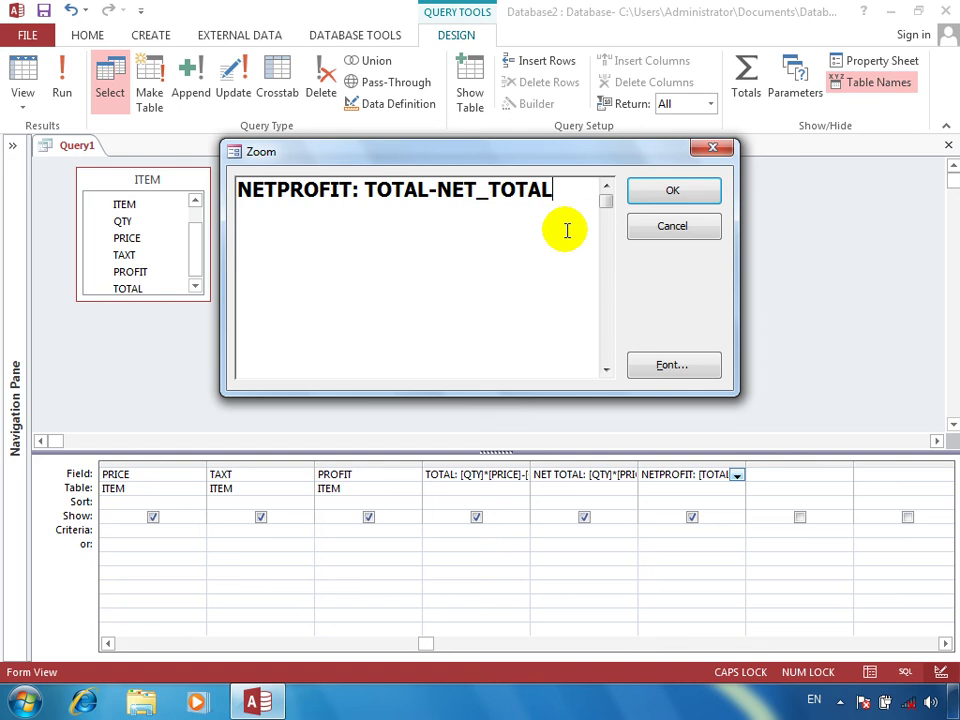
key(Return)
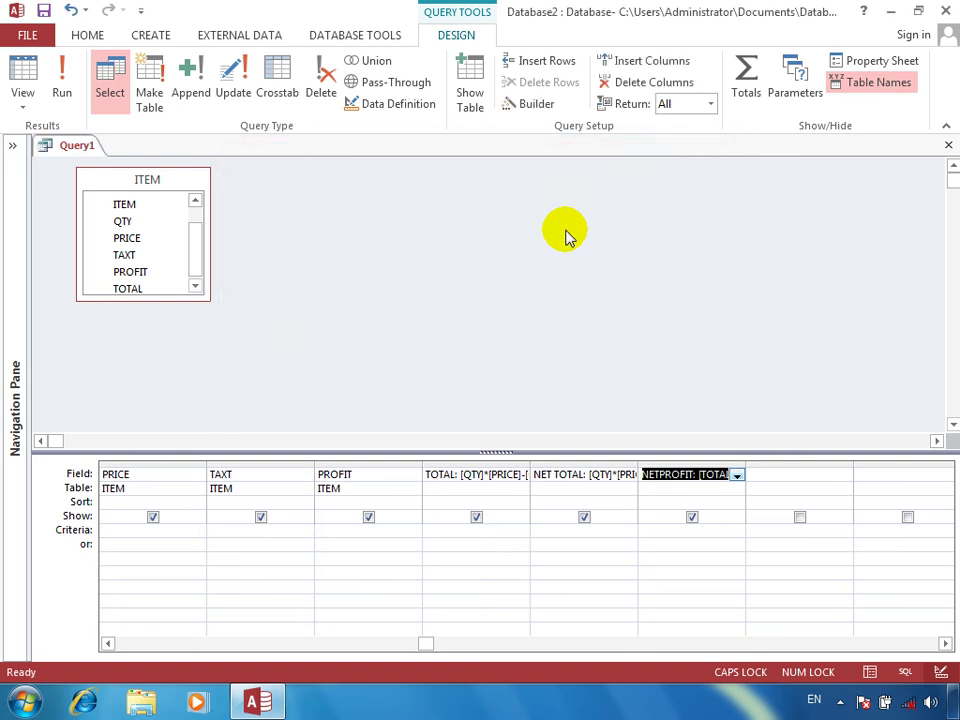
click(68, 88)
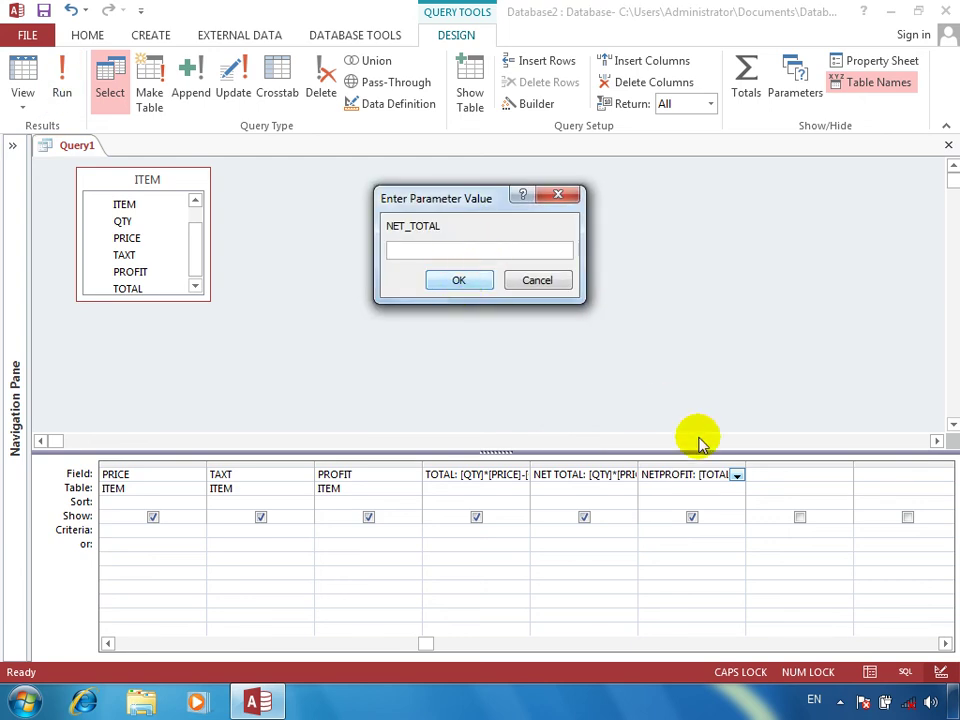
click(523, 280)
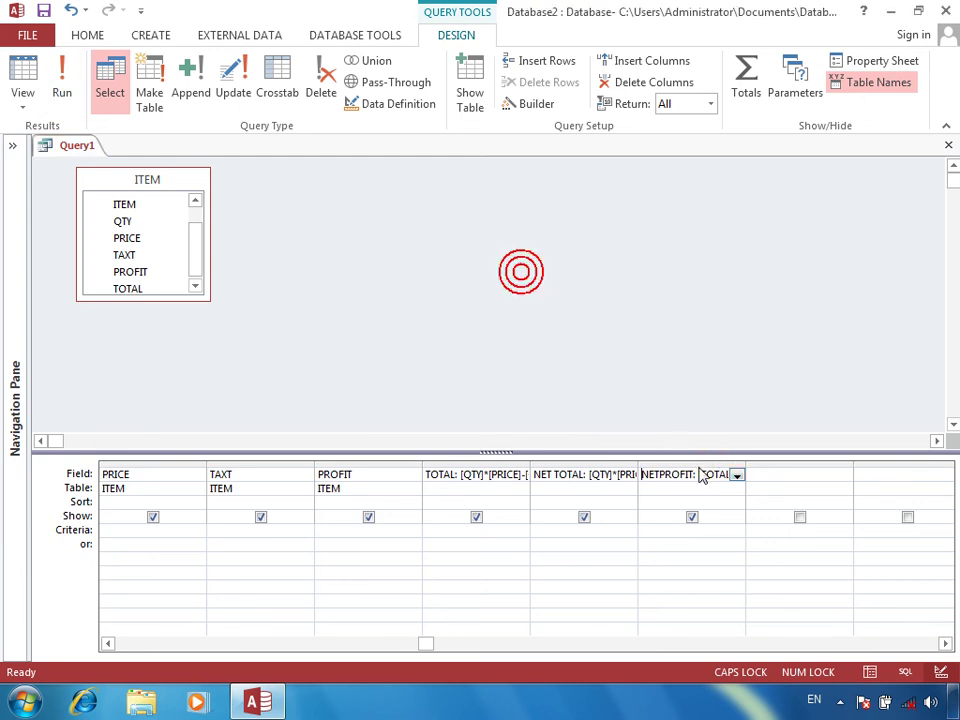
Replace NET_TOTAL with NET TOTAL in the NETPROFIT expression, run the query and select the MONITOR record's TOTAL value
right_click(699, 472)
click(752, 615)
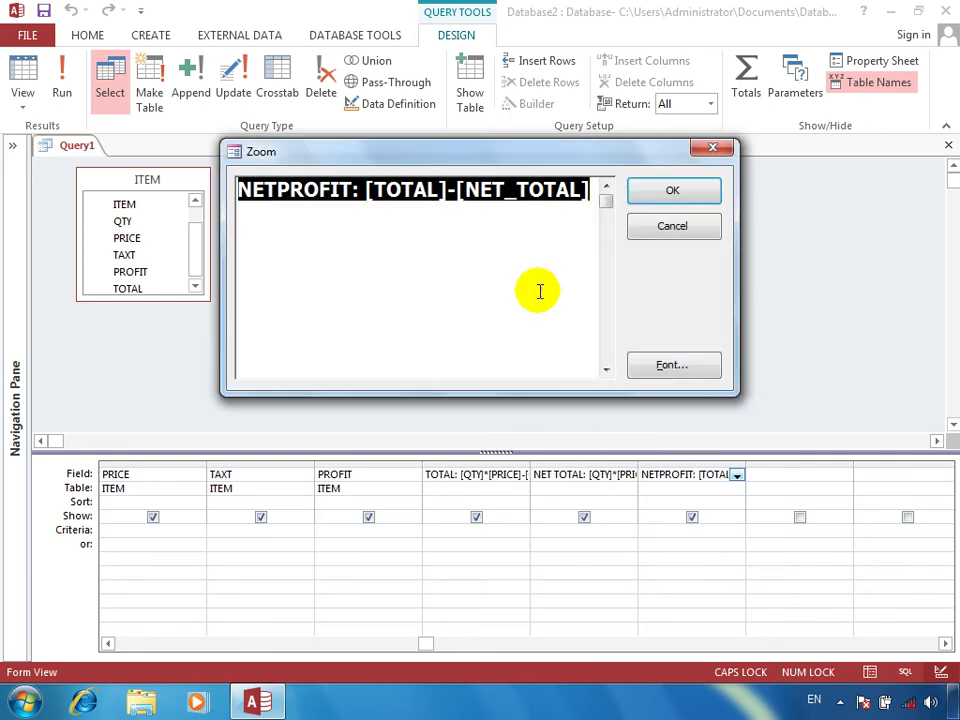
click(511, 190)
key(BackSpace)
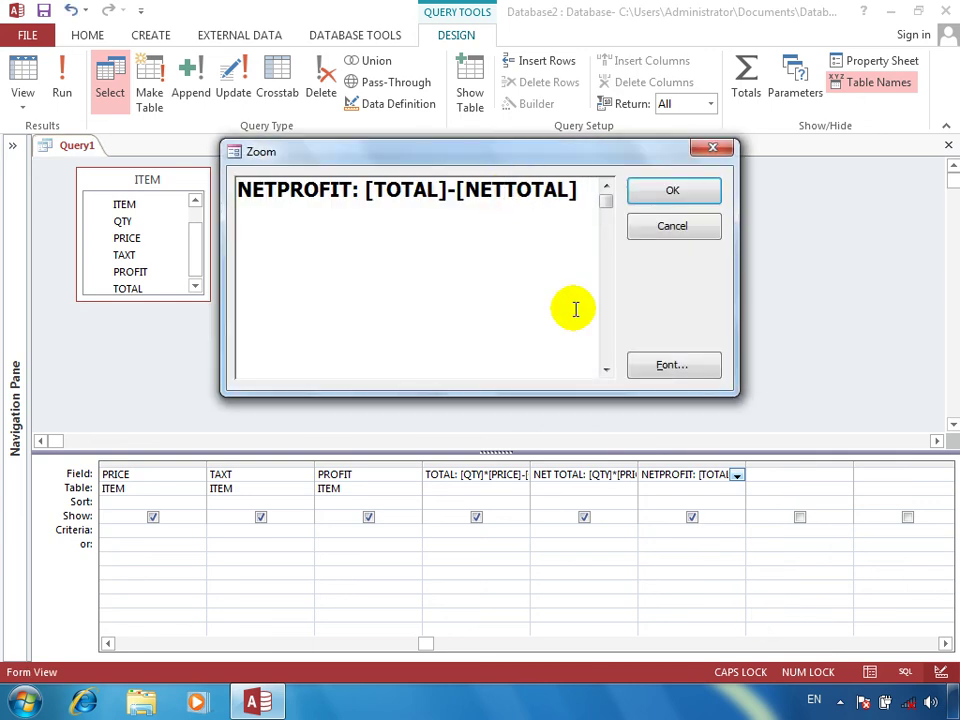
key(Return)
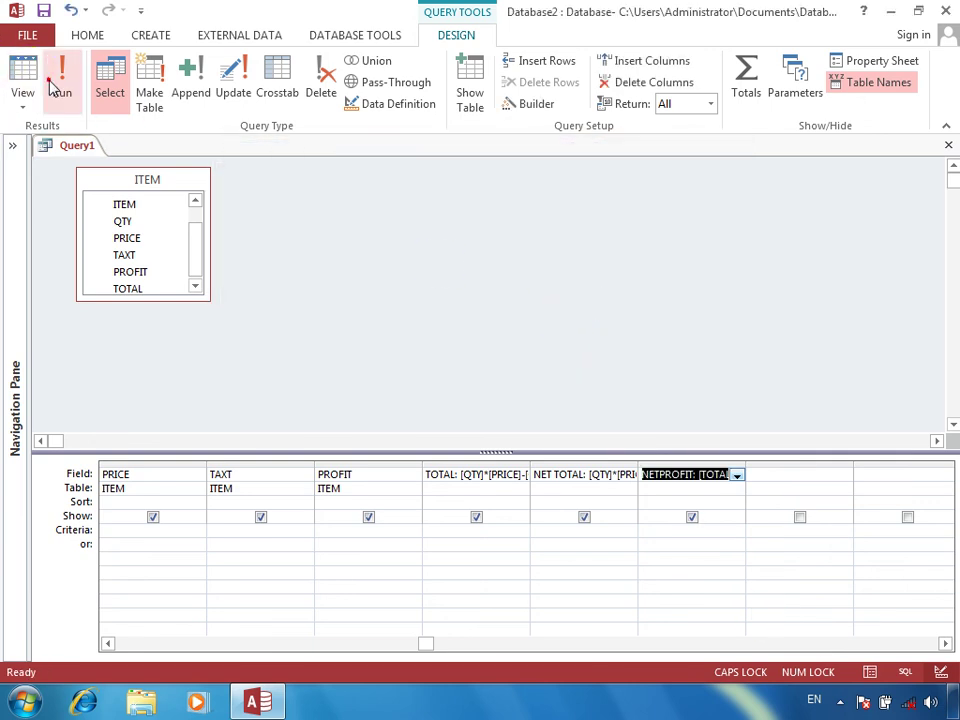
click(50, 84)
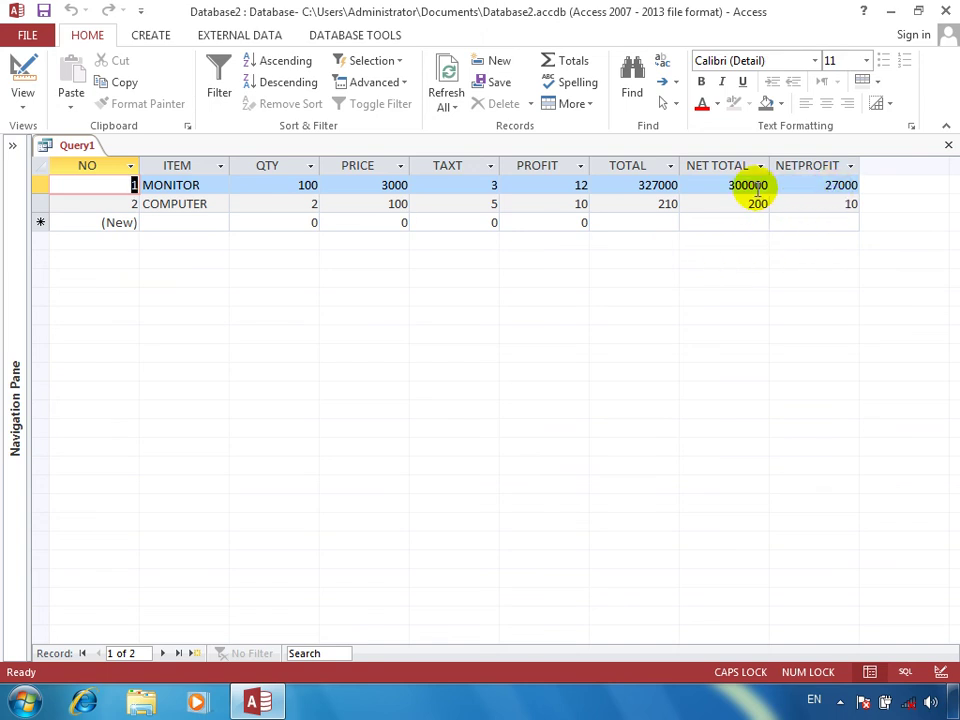
click(630, 185)
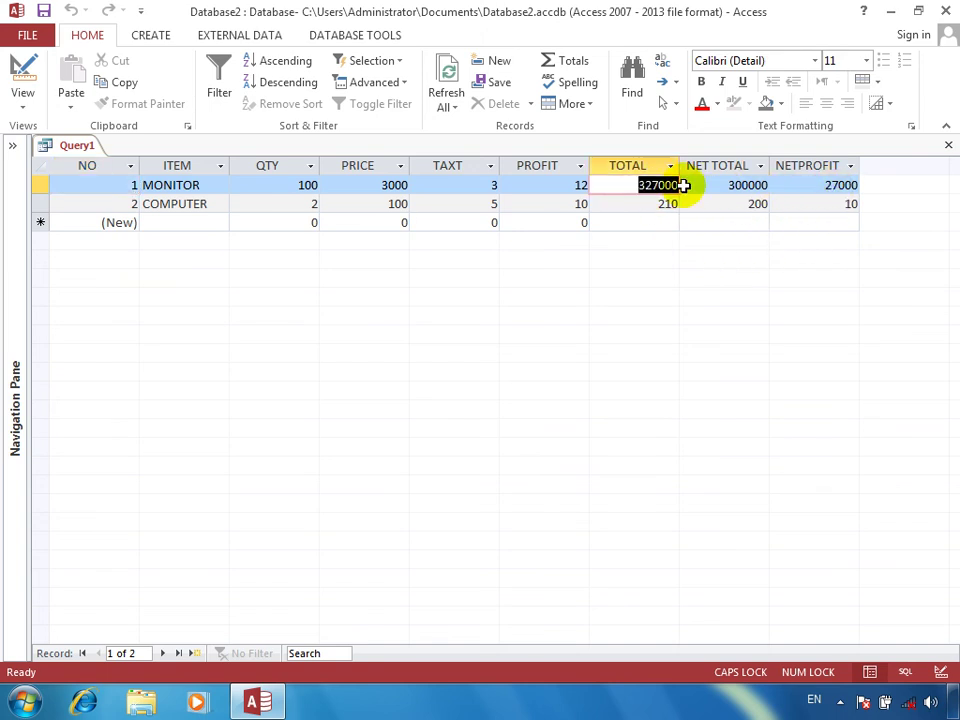
Examine the MONITOR record's NET TOTAL and NETPROFIT values in the query results
click(725, 187)
click(722, 186)
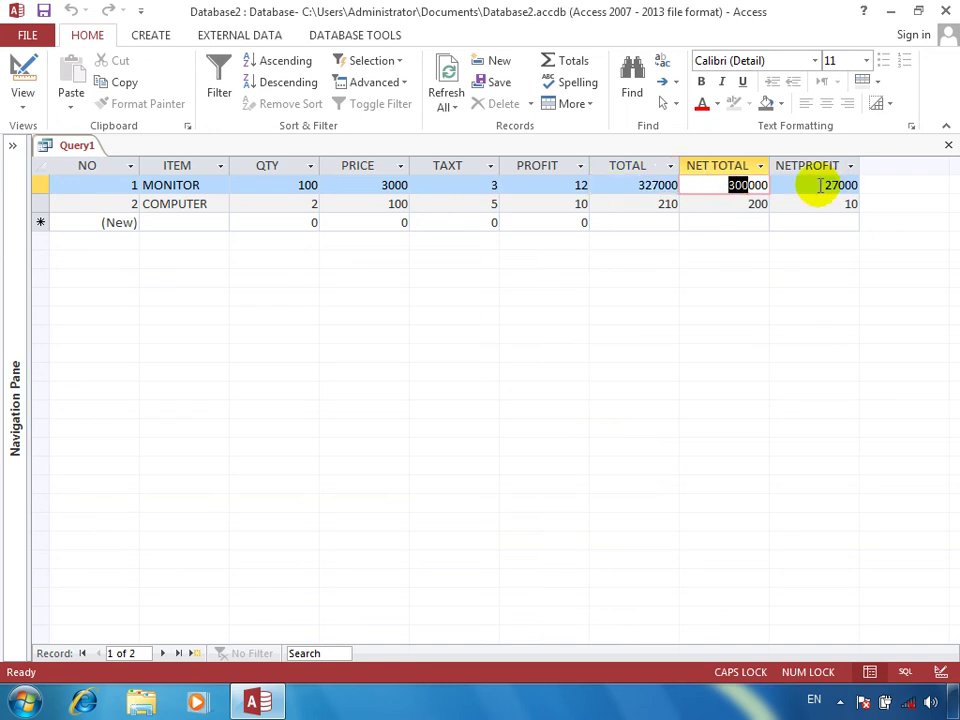
click(784, 186)
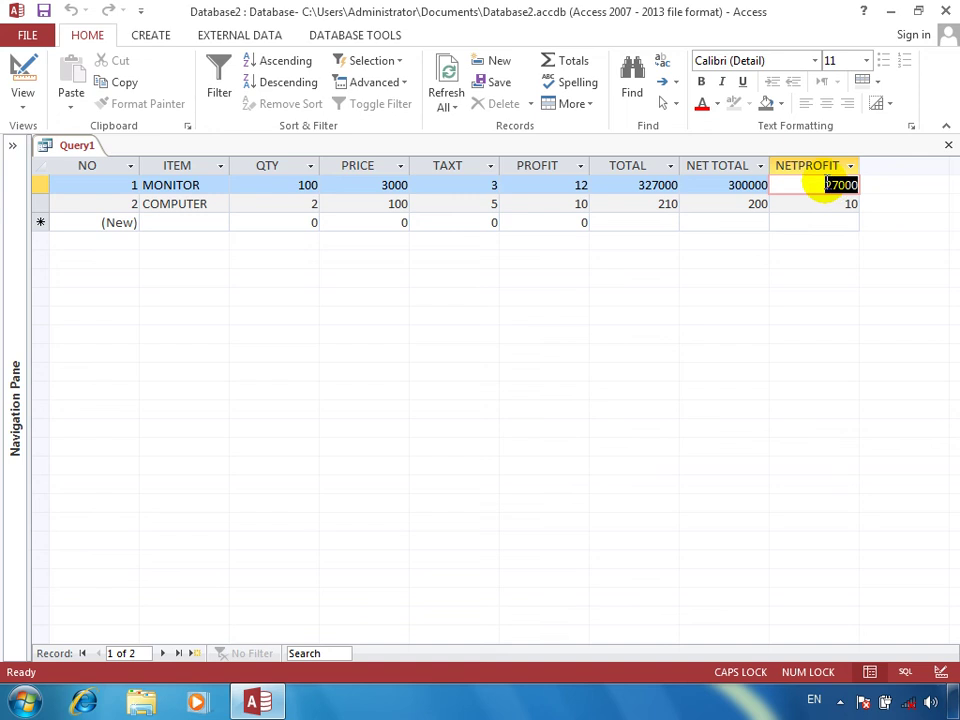
In the query design, add a calculated field after NETPROFIT with the expression PER PROFIT:NETPROFIT/QTY
click(20, 78)
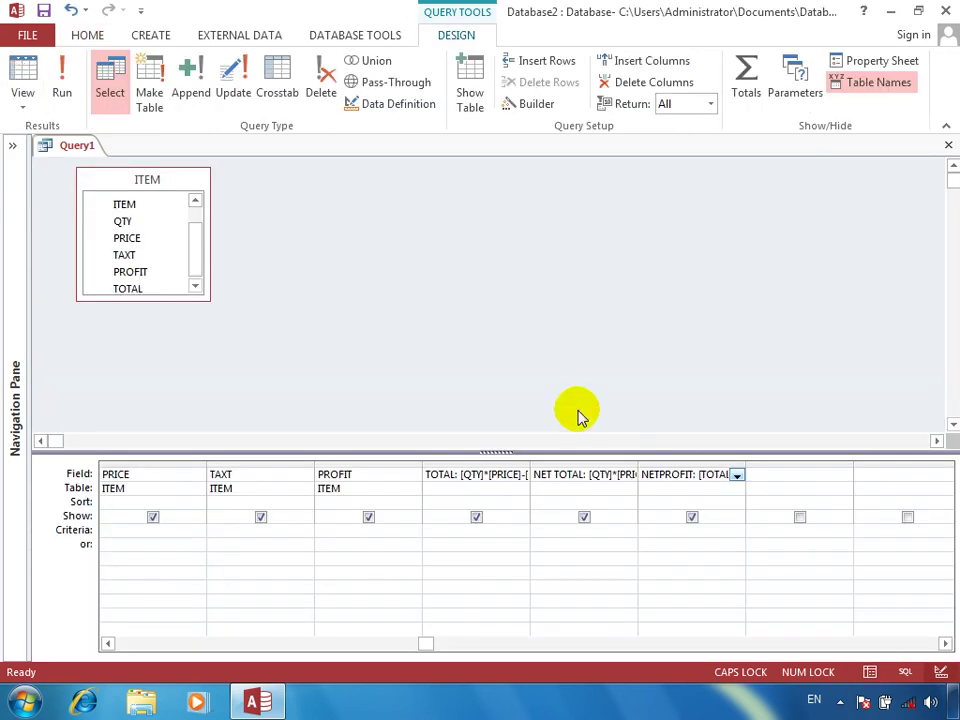
right_click(772, 486)
click(767, 474)
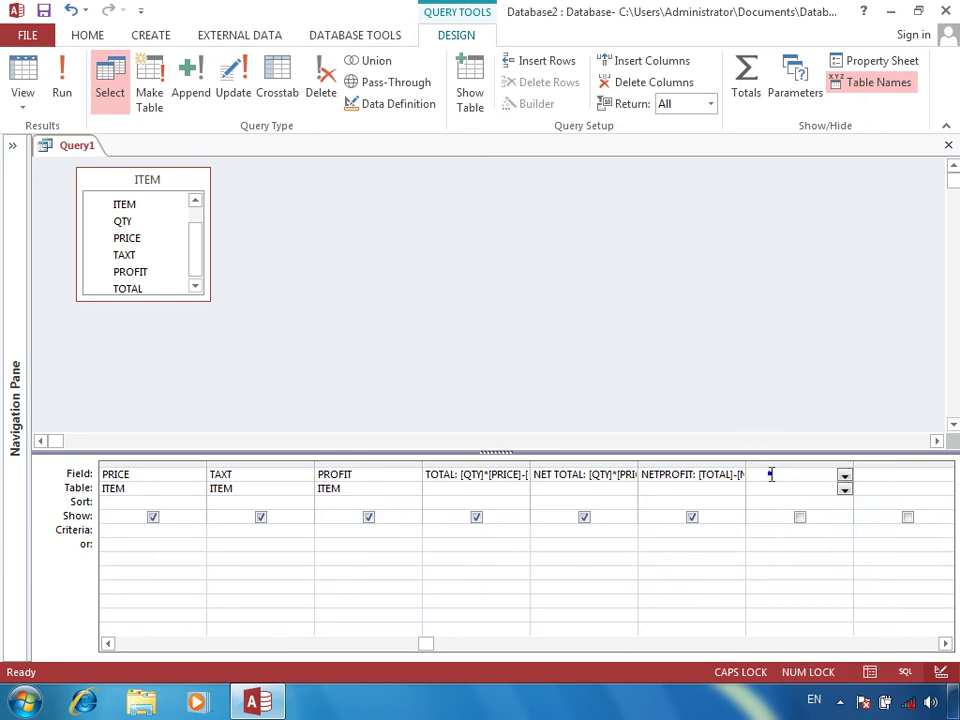
right_click(767, 474)
click(812, 619)
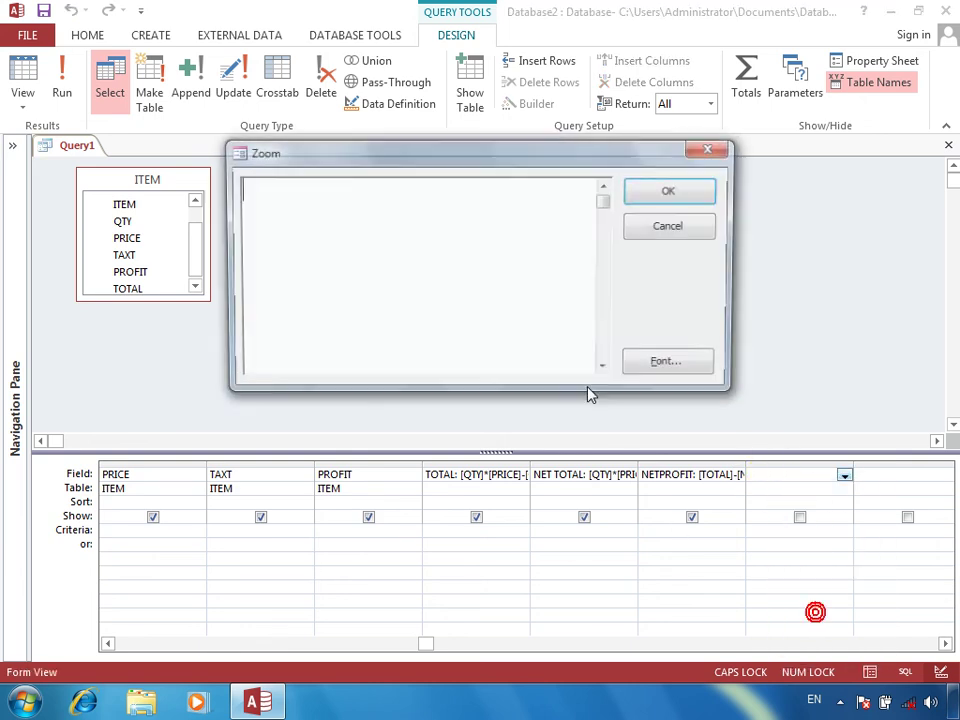
click(369, 267)
text(PER)
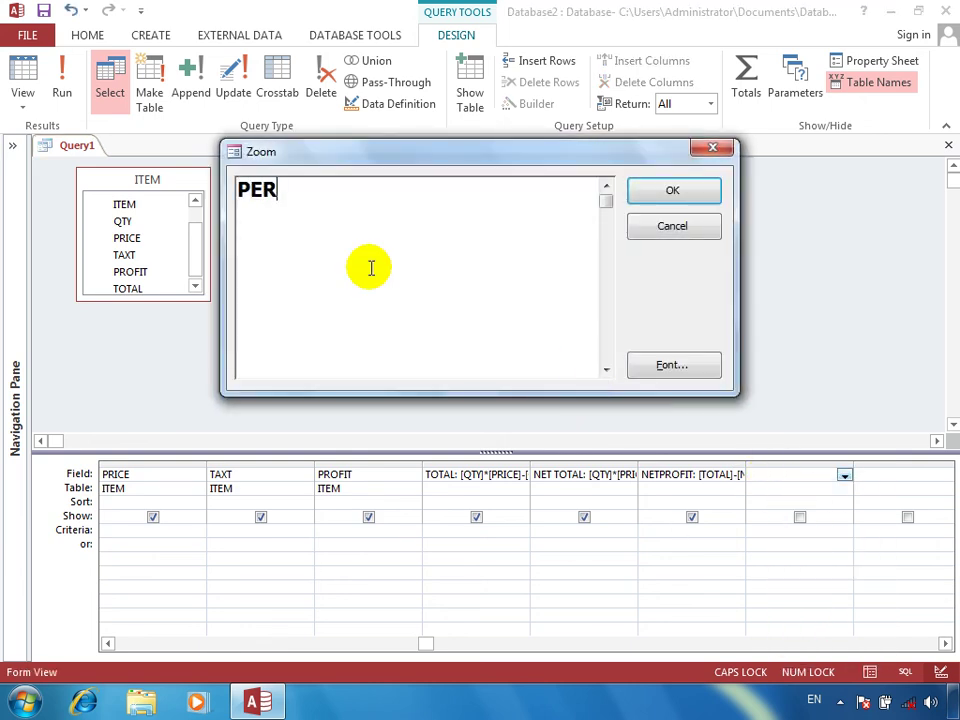
text( PROG)
key(BackSpace)
text(F)
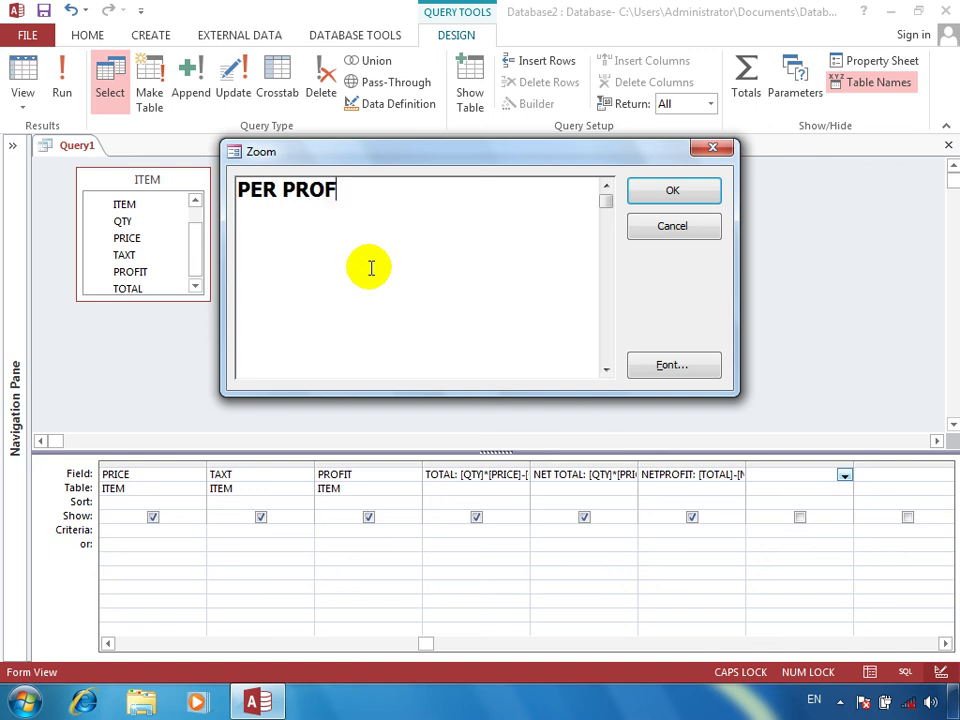
text(IT:NEPROFIT)
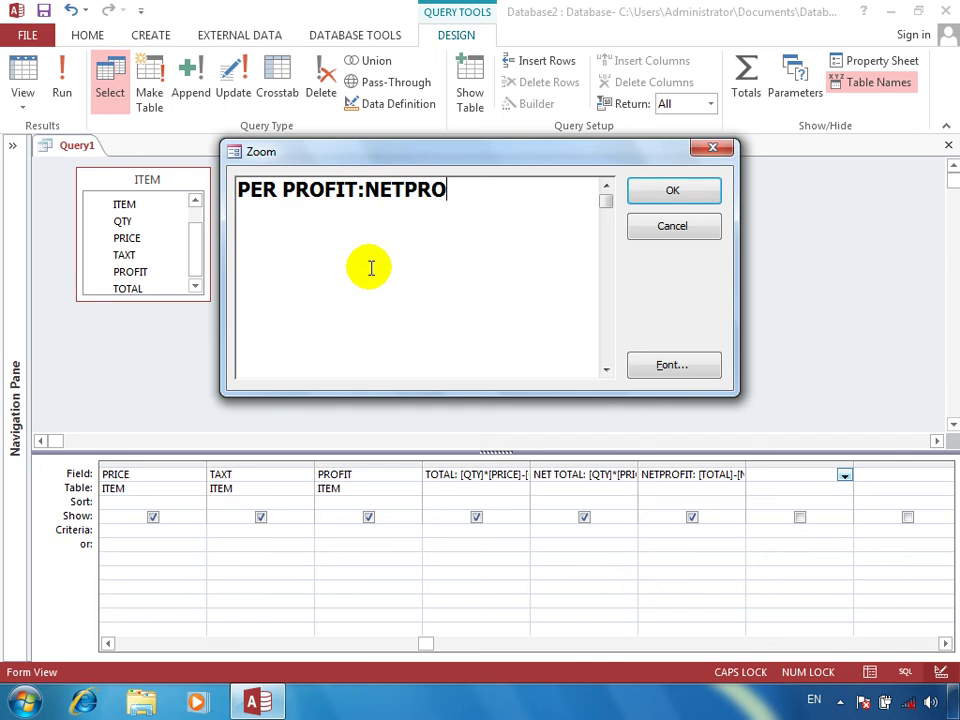
text(/QTY)
key(Return)
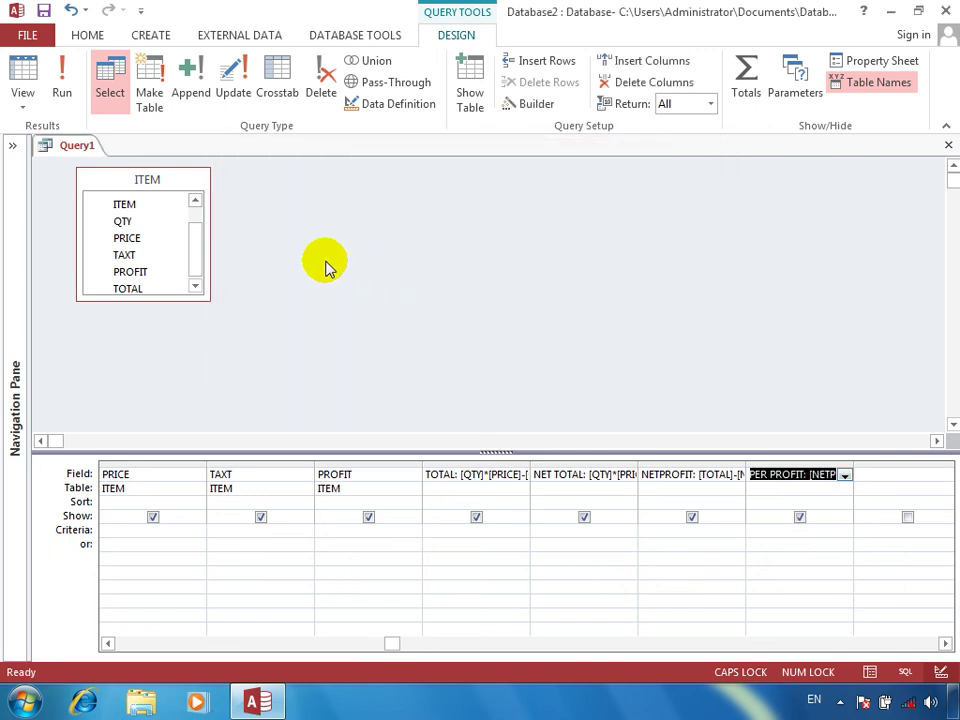
Run the query and check the PER PROFIT values of the MONITOR and COMPUTER records
click(66, 85)
click(887, 185)
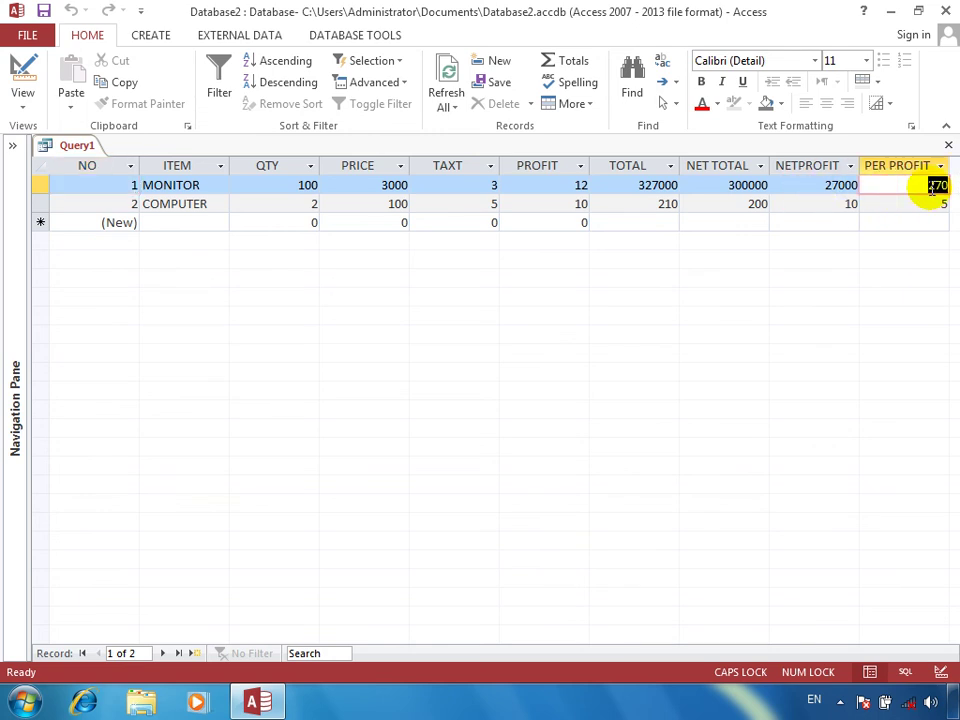
click(922, 206)
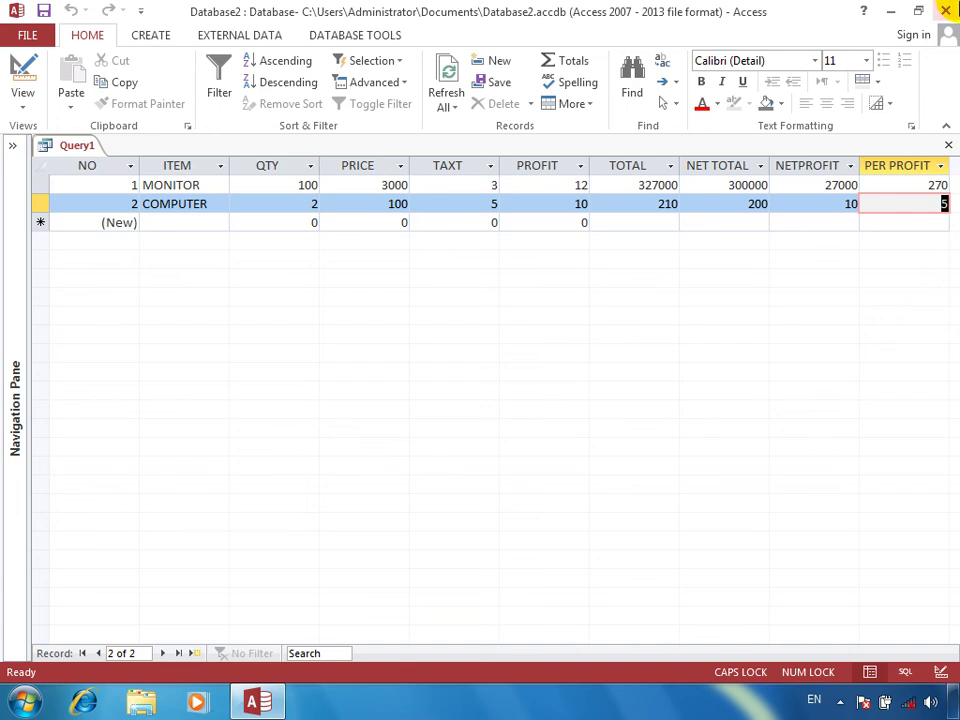
Close Access without saving the design changes to Query1 and return to the desktop
click(946, 12)
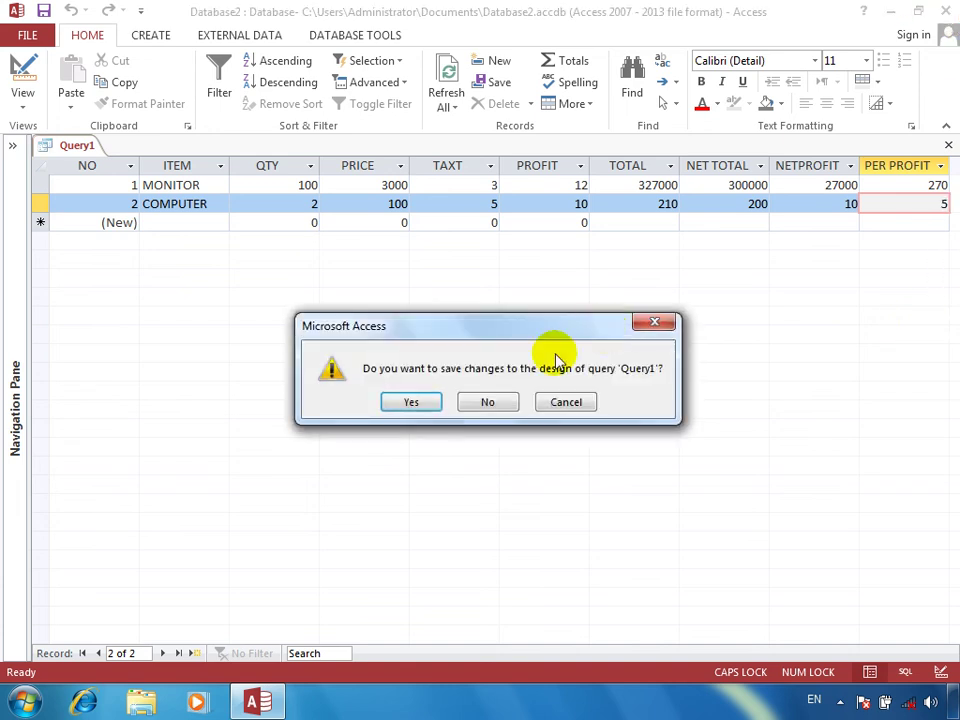
click(497, 401)
right_click(450, 298)
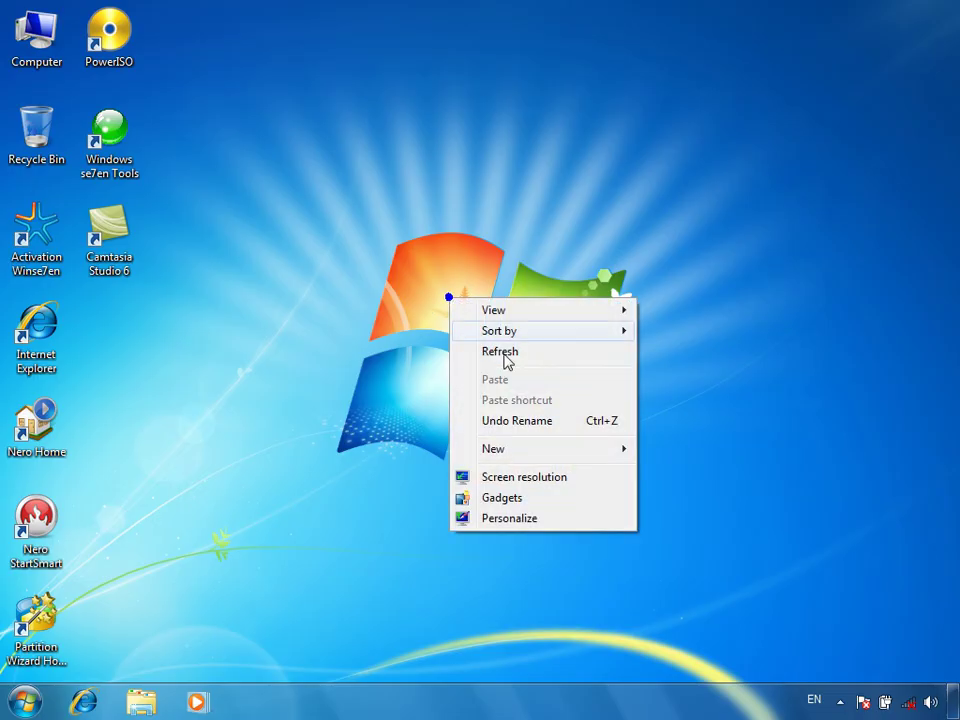